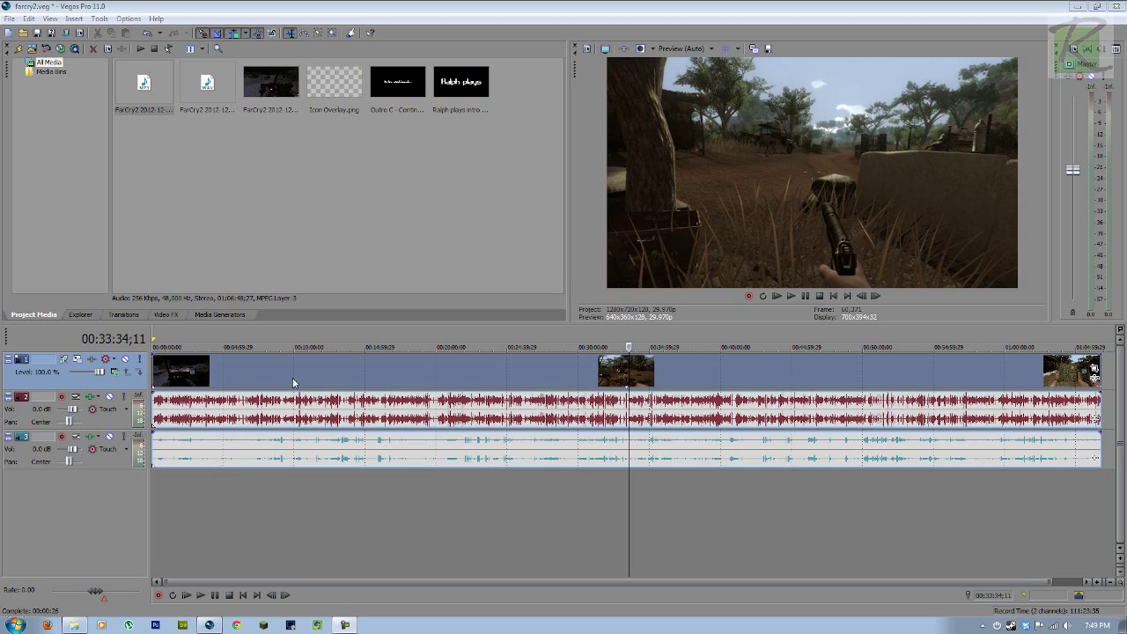
# Select the audio track events and compare the Far Cry 2 video and WAV file details
pyautogui.click(641, 407)
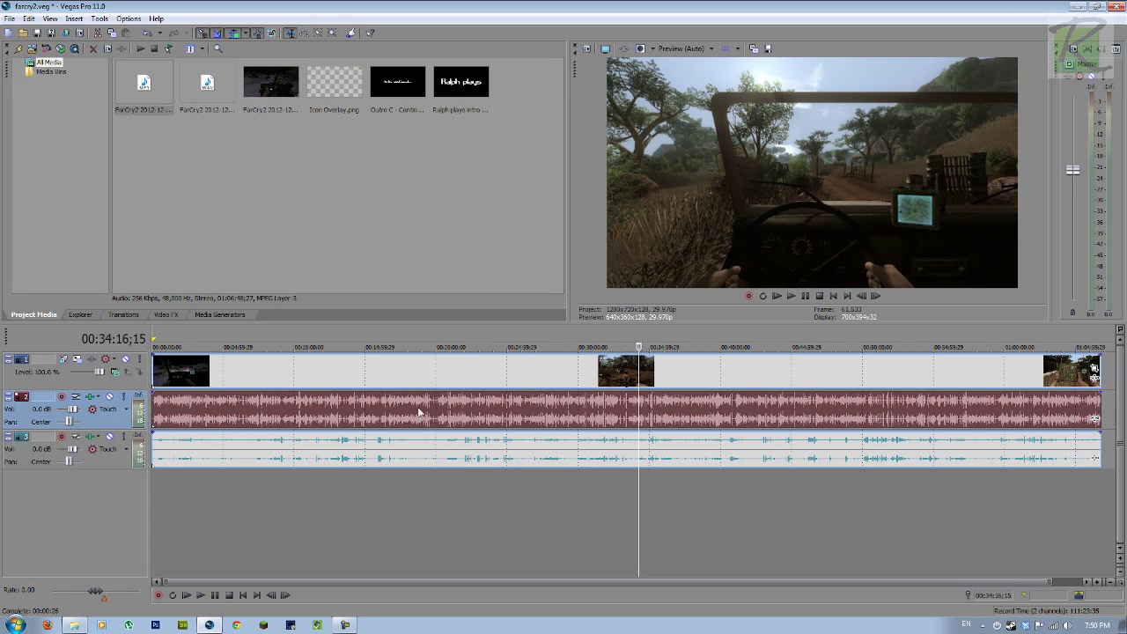
pyautogui.click(433, 451)
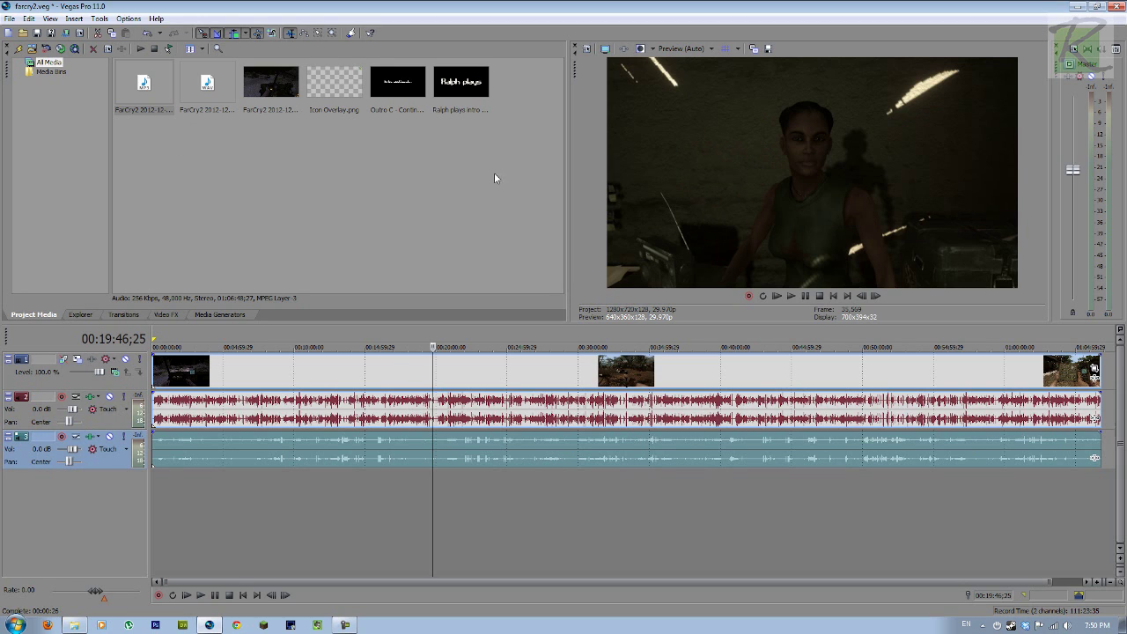
pyautogui.click(280, 88)
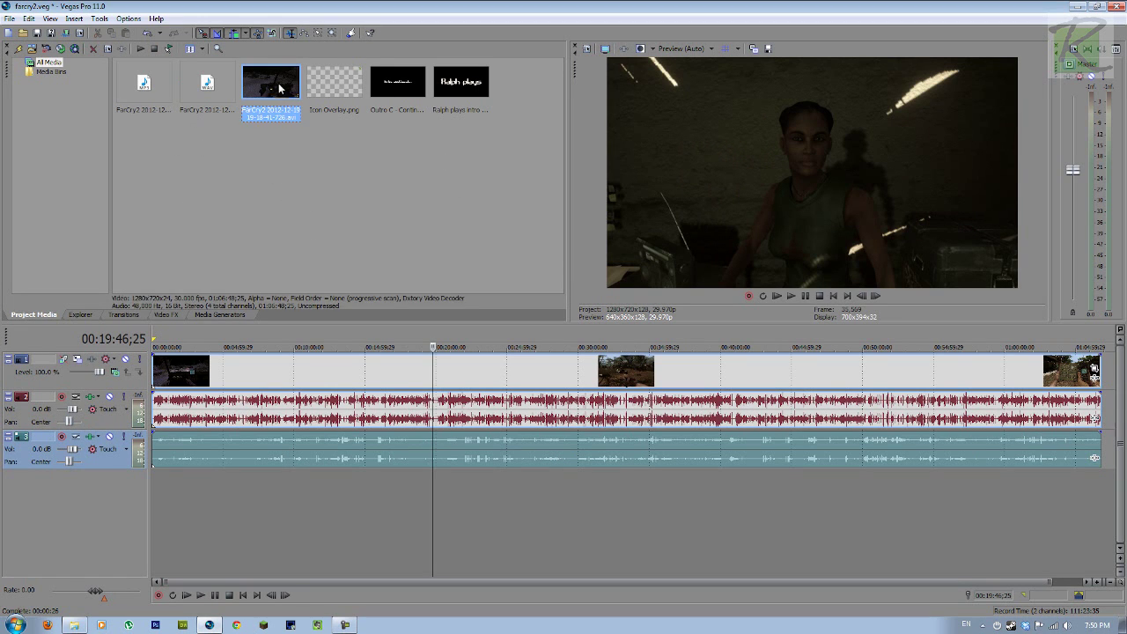
pyautogui.click(204, 86)
pyautogui.click(149, 88)
pyautogui.click(204, 90)
pyautogui.click(149, 88)
pyautogui.click(192, 86)
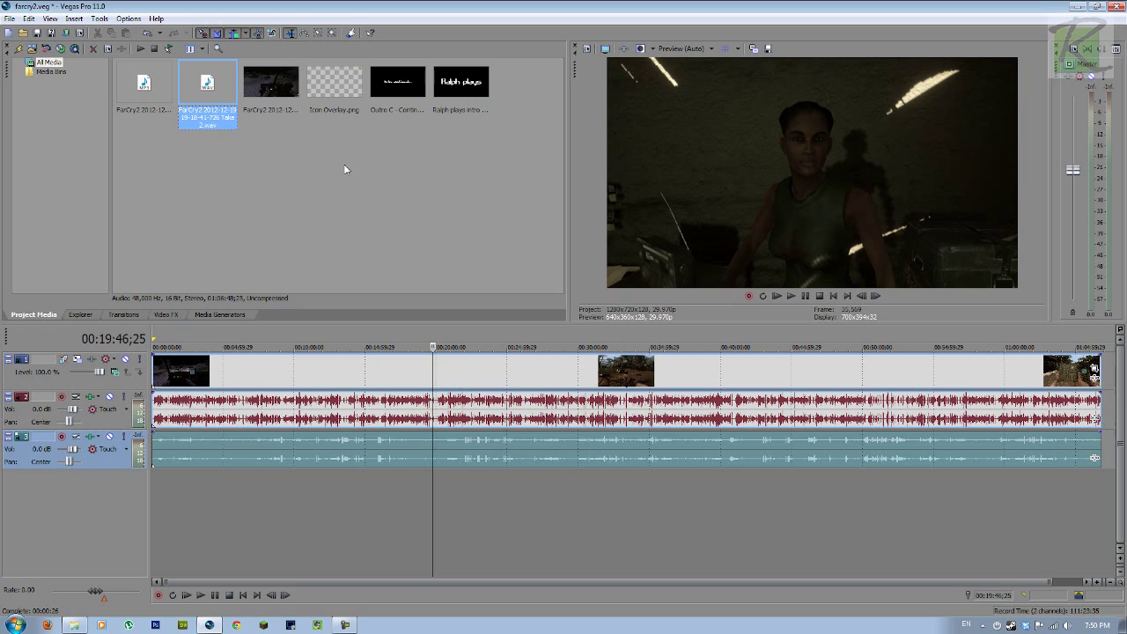
# Review the Icon Overlay, outro and intro media, then the long video event's properties unchanged
pyautogui.click(351, 101)
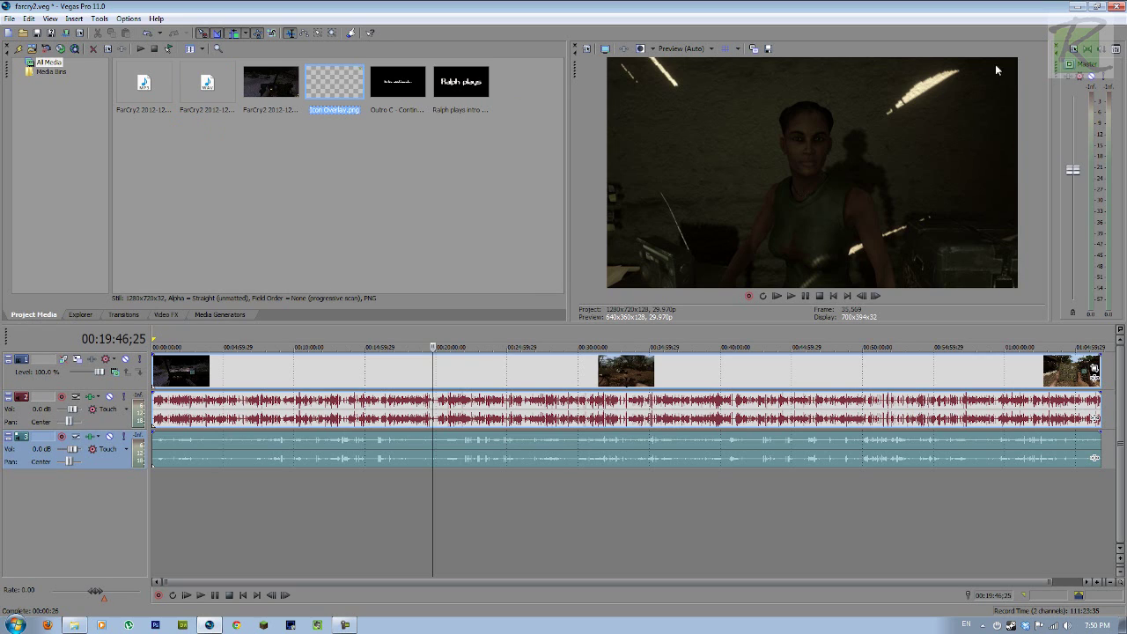
pyautogui.click(407, 80)
pyautogui.click(462, 97)
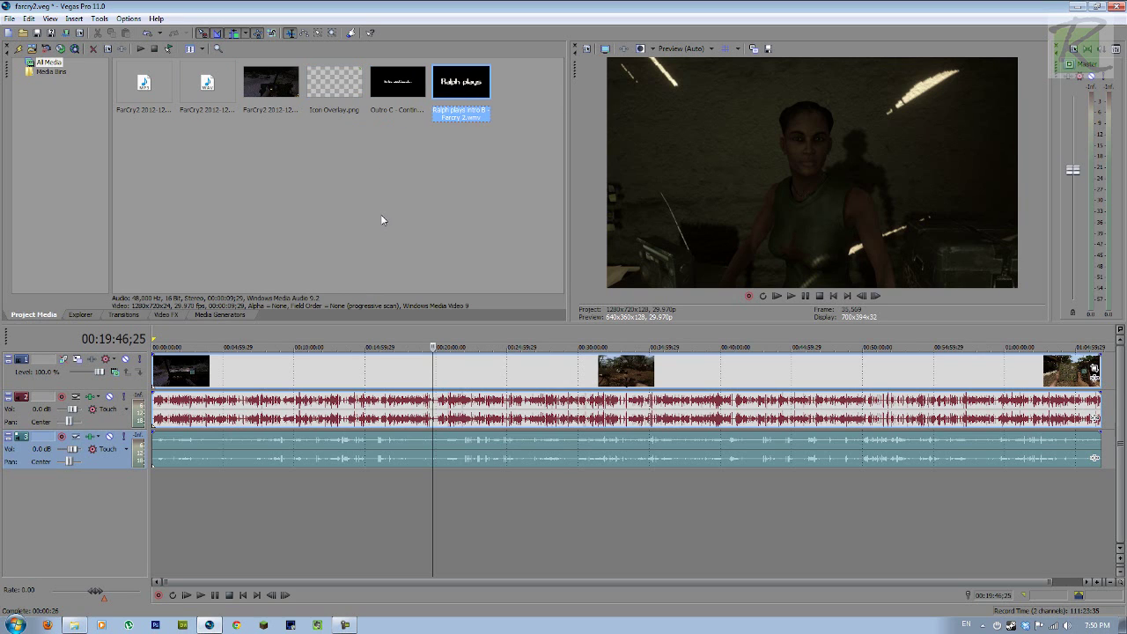
pyautogui.rightClick(377, 370)
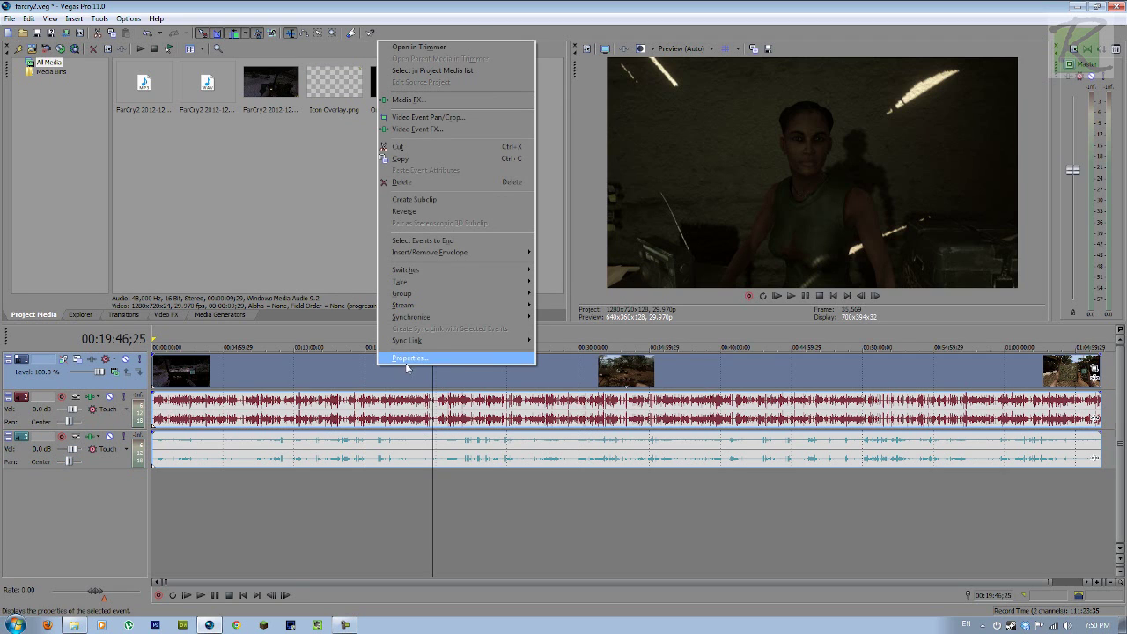
pyautogui.click(412, 358)
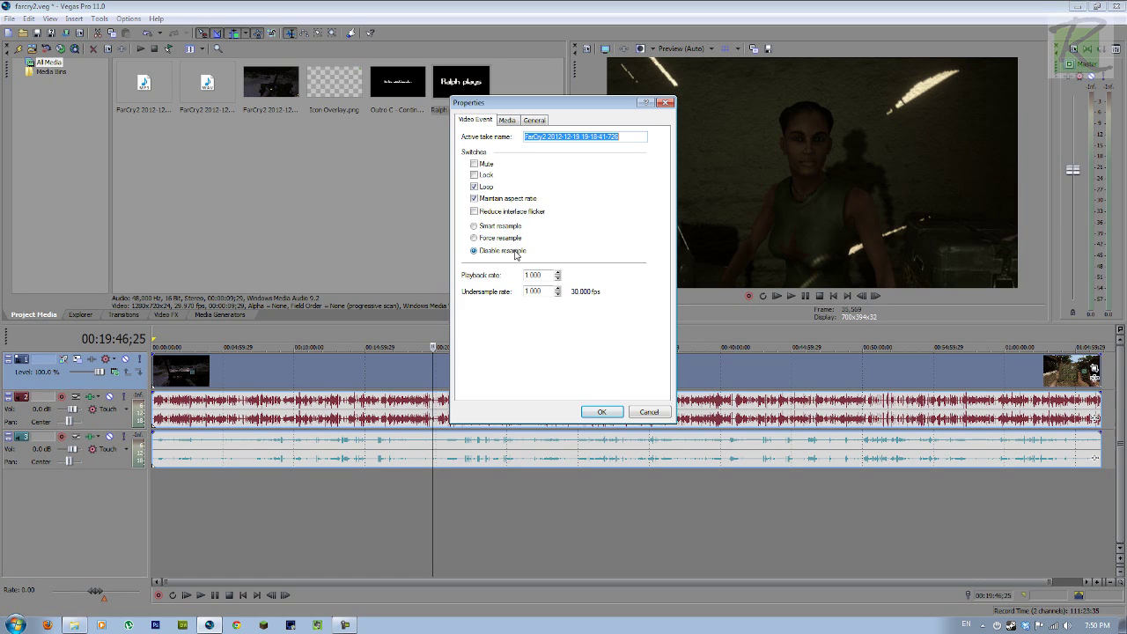
pyautogui.click(599, 411)
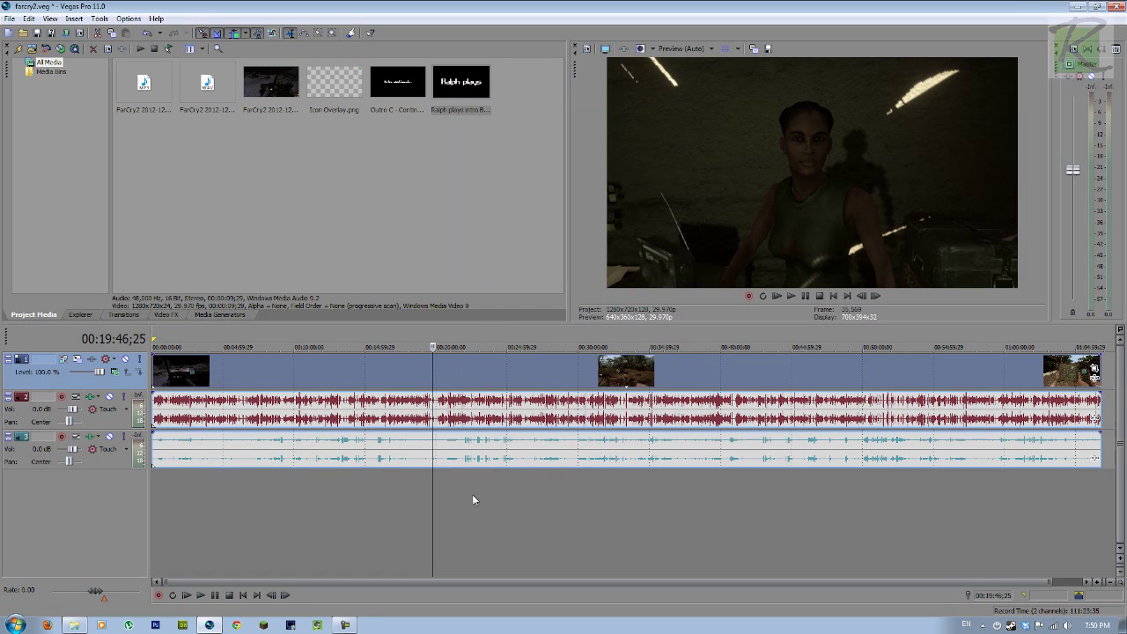
# Play the footage from the project start to locate the roughly 10–14 second mark
pyautogui.click(292, 475)
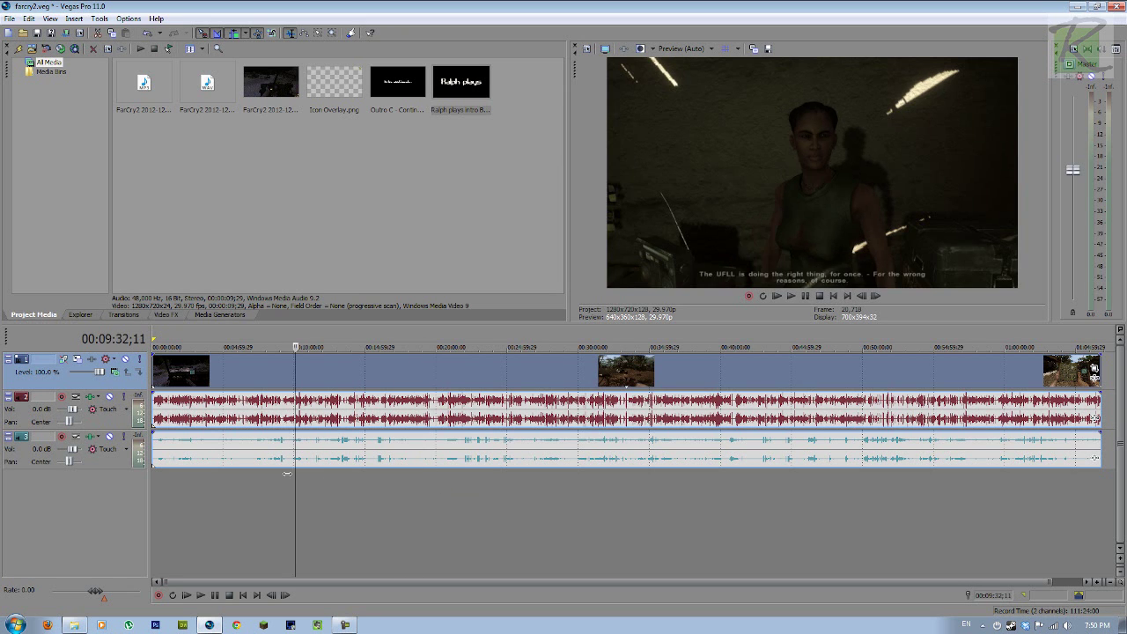
pyautogui.hotkey('ctrl', 'Home')
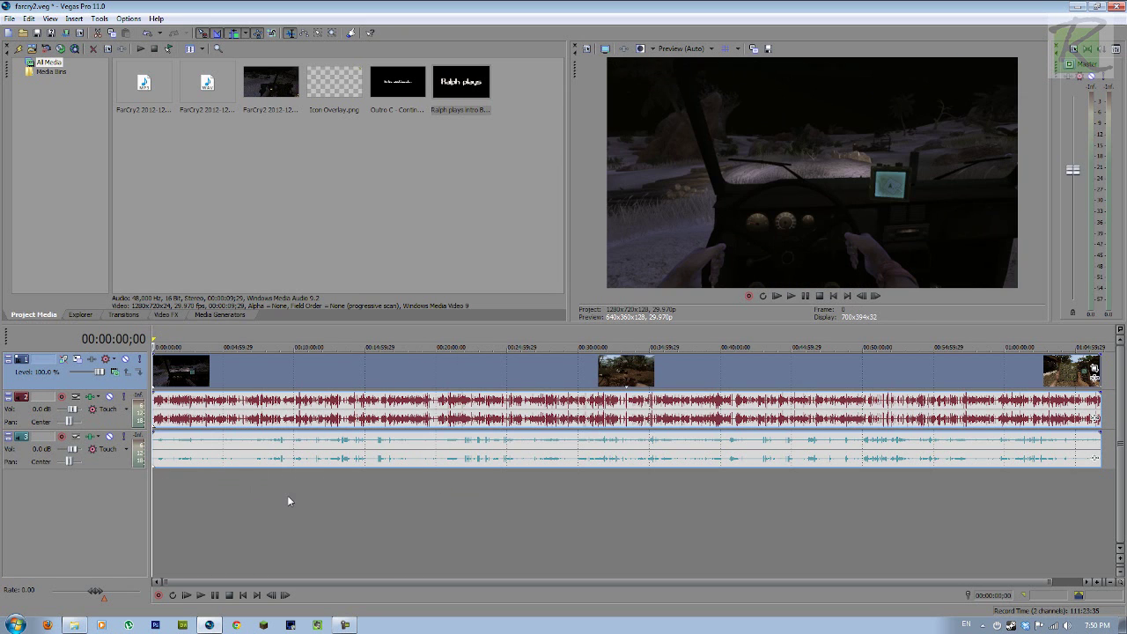
pyautogui.scroll(10, 307, 505)
pyautogui.press('space')
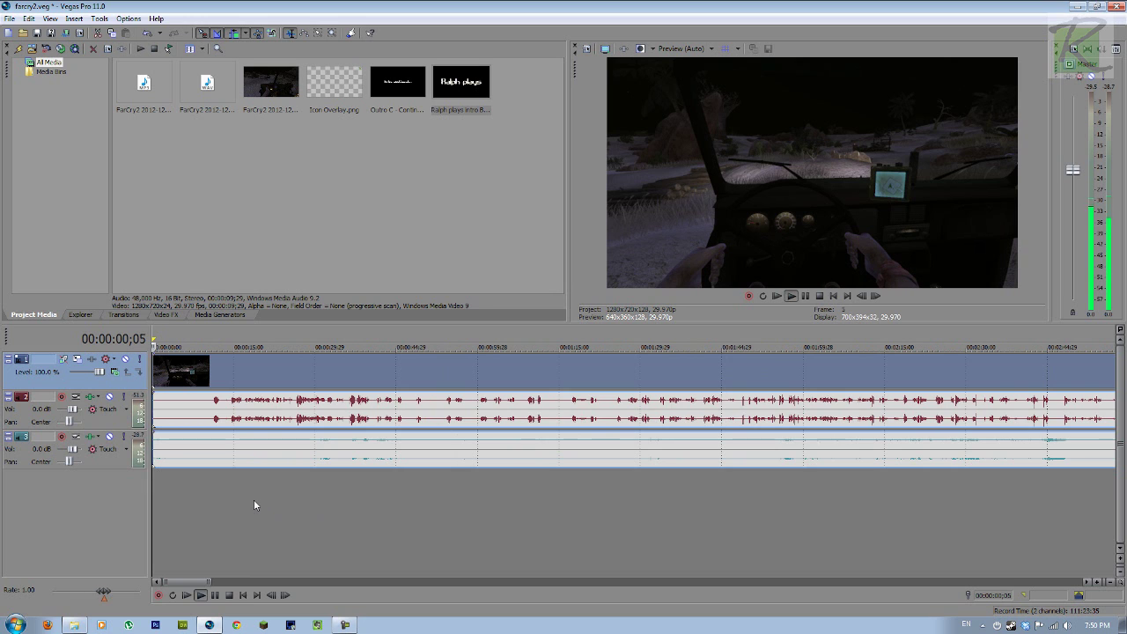
pyautogui.moveTo(185, 481); pyautogui.dragTo(228, 478)
pyautogui.scroll(4, 404, 485)
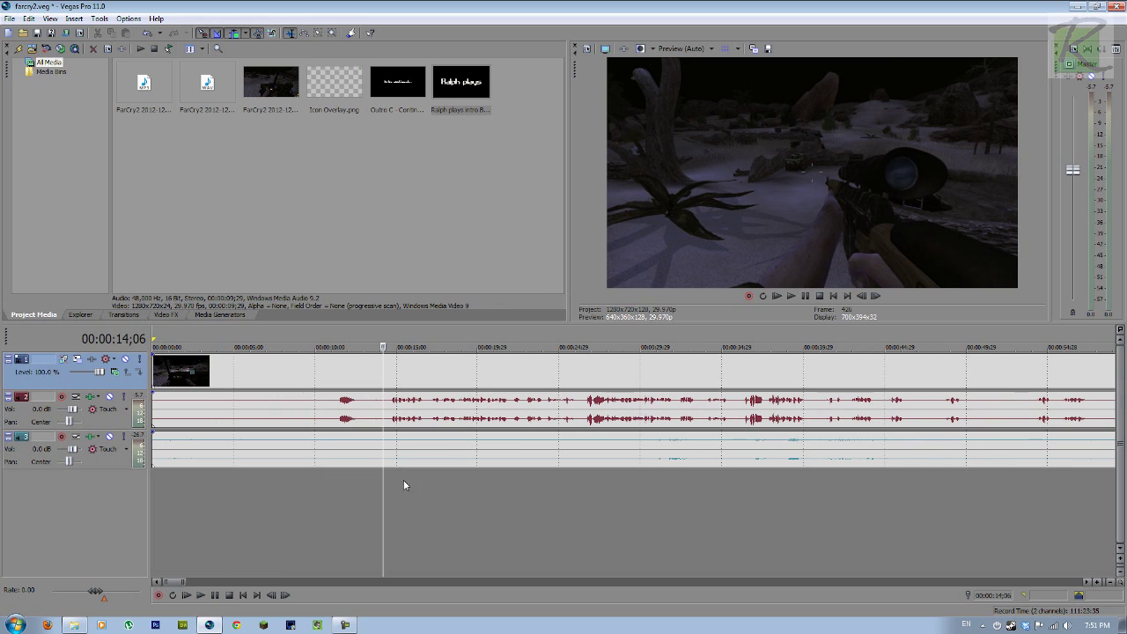
pyautogui.moveTo(383, 477)
pyautogui.mouseDown()
pyautogui.moveTo(372, 477)
pyautogui.moveTo(382, 477)
pyautogui.mouseUp()
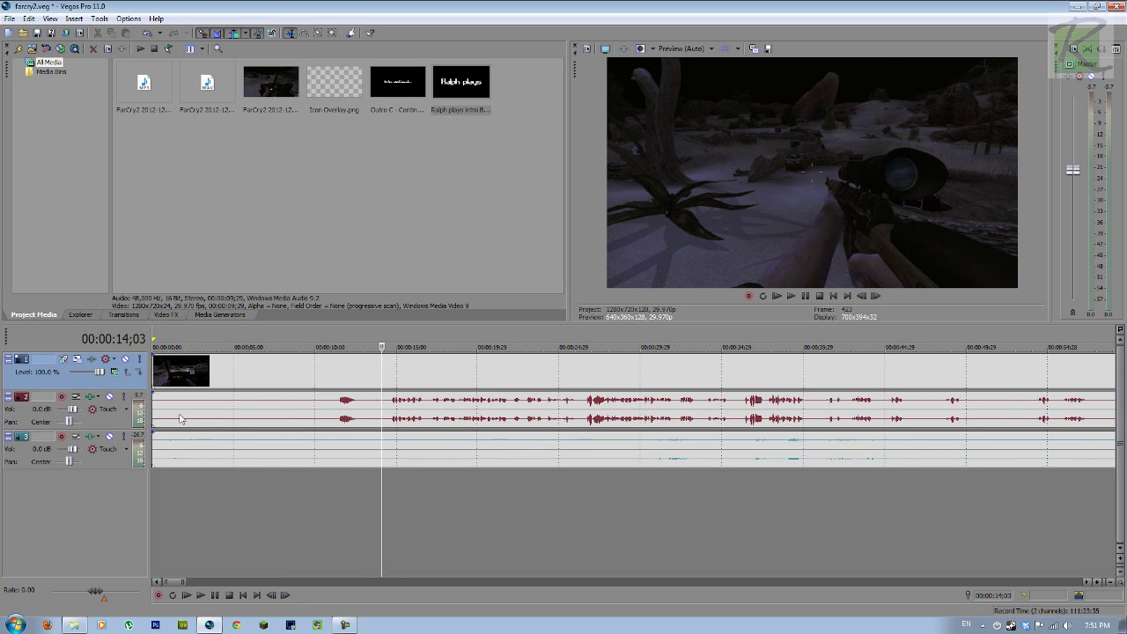
# Move all events to start about 12 seconds in and add an empty top video track
pyautogui.hotkey('ctrl', 'a')
pyautogui.moveTo(159, 405); pyautogui.dragTo(388, 405)
pyautogui.hotkey('ctrl', 'z')
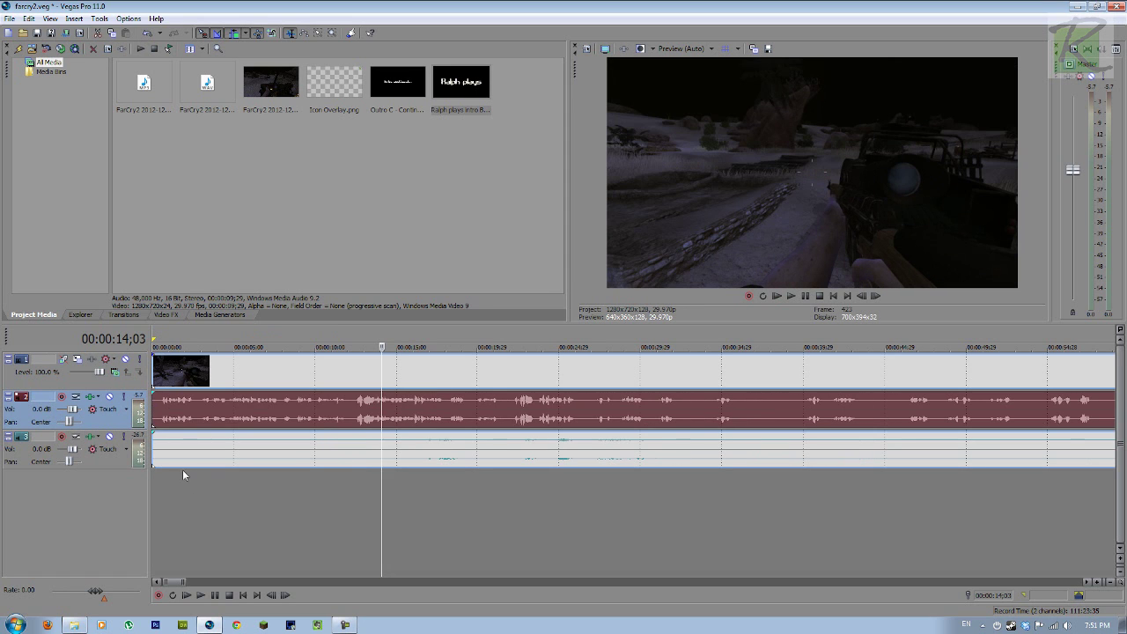
pyautogui.moveTo(220, 418); pyautogui.dragTo(407, 500)
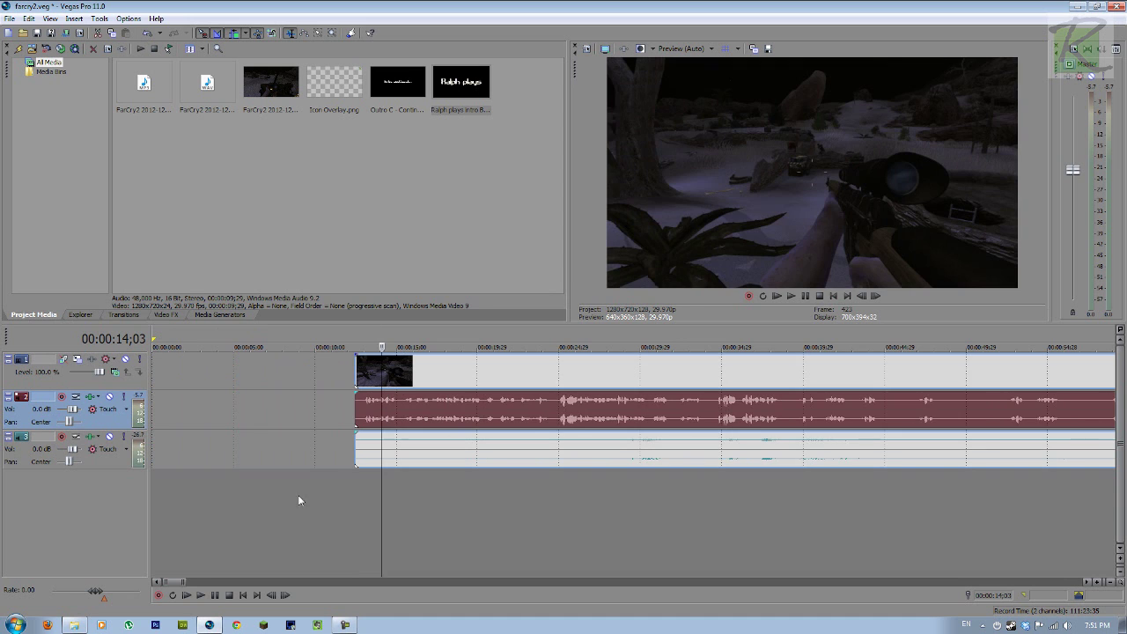
pyautogui.scroll(-10, 264, 495)
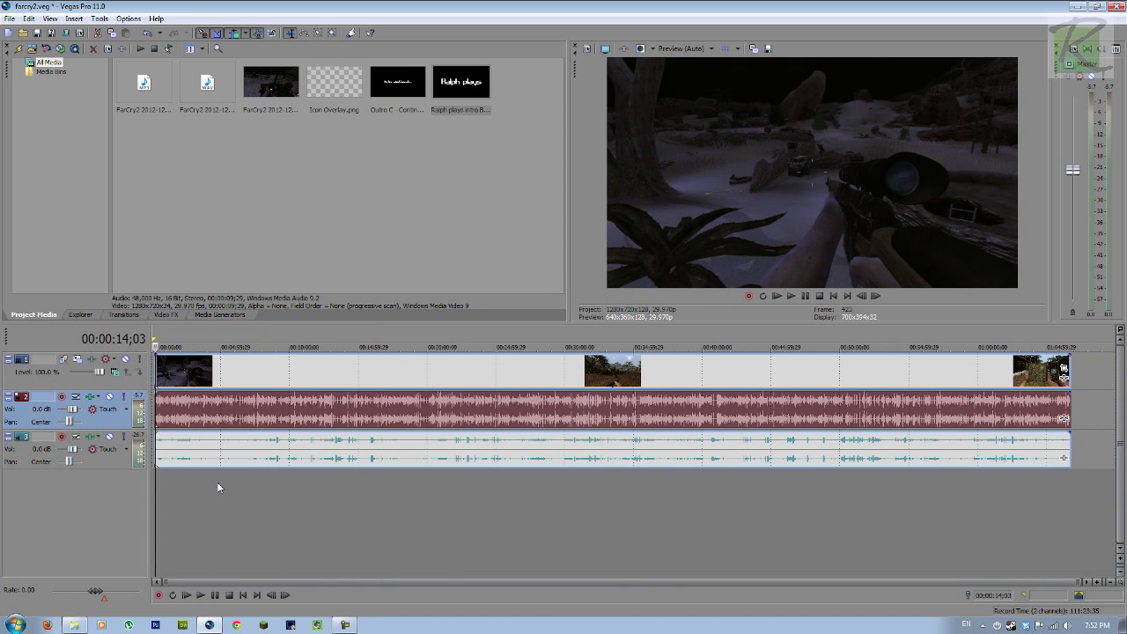
pyautogui.scroll(10, 216, 484)
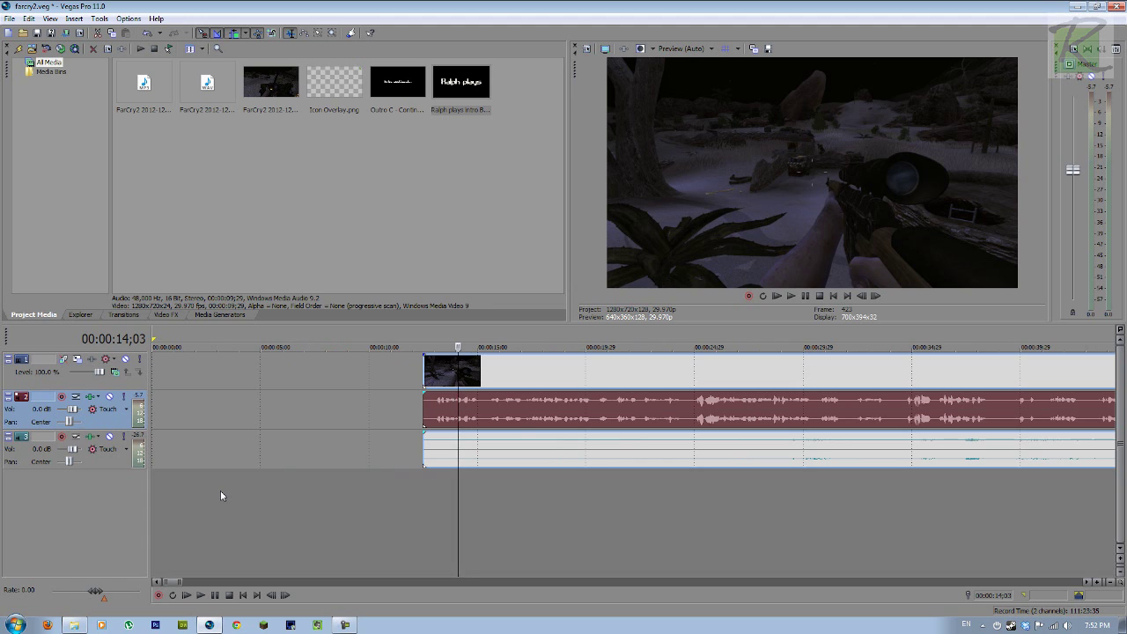
pyautogui.hotkey('ctrl', 'shift', 'q')
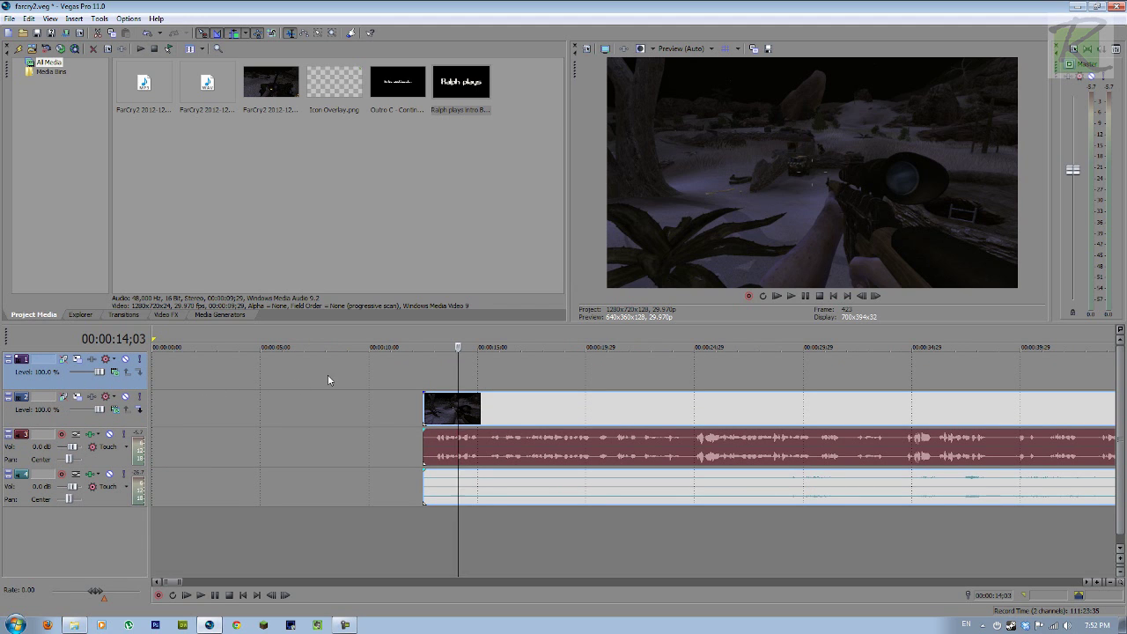
pyautogui.click(450, 103)
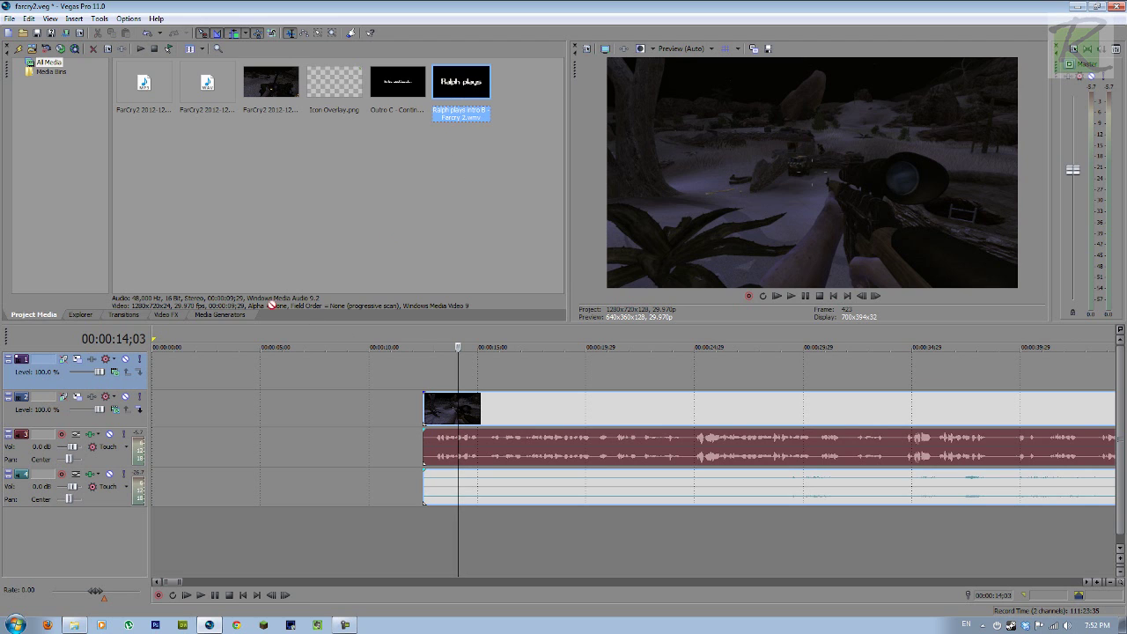
# Place the intro clip at 0:00 and slide the Far Cry 2 footage to start at 00:00:09;29
pyautogui.moveTo(272, 304); pyautogui.dragTo(200, 408)
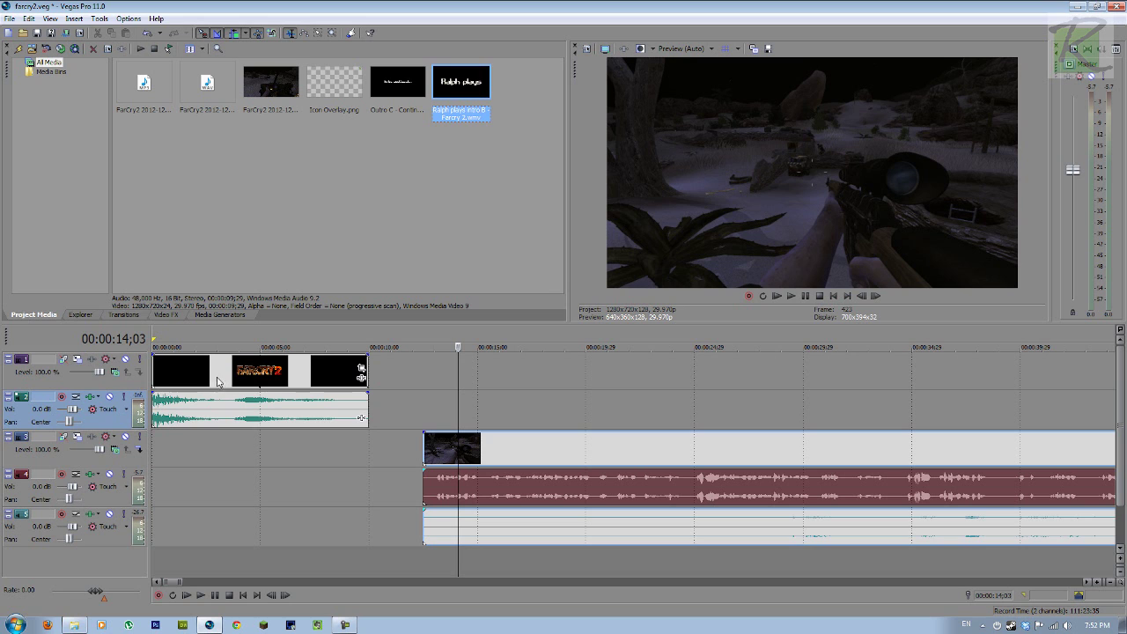
pyautogui.rightClick(217, 380)
pyautogui.click(259, 368)
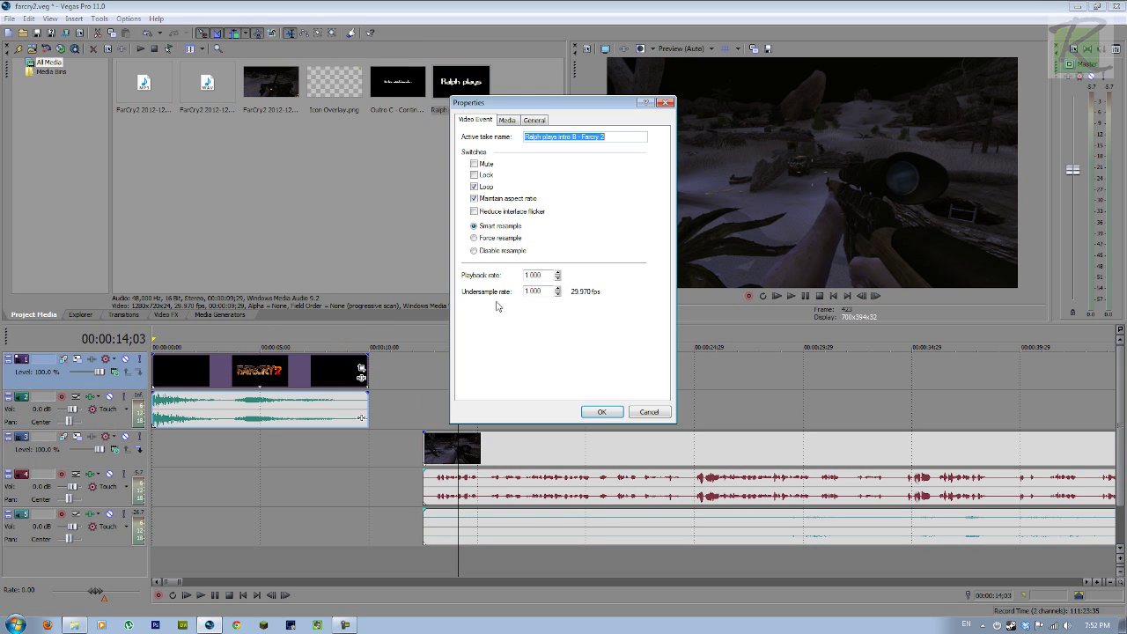
pyautogui.click(600, 411)
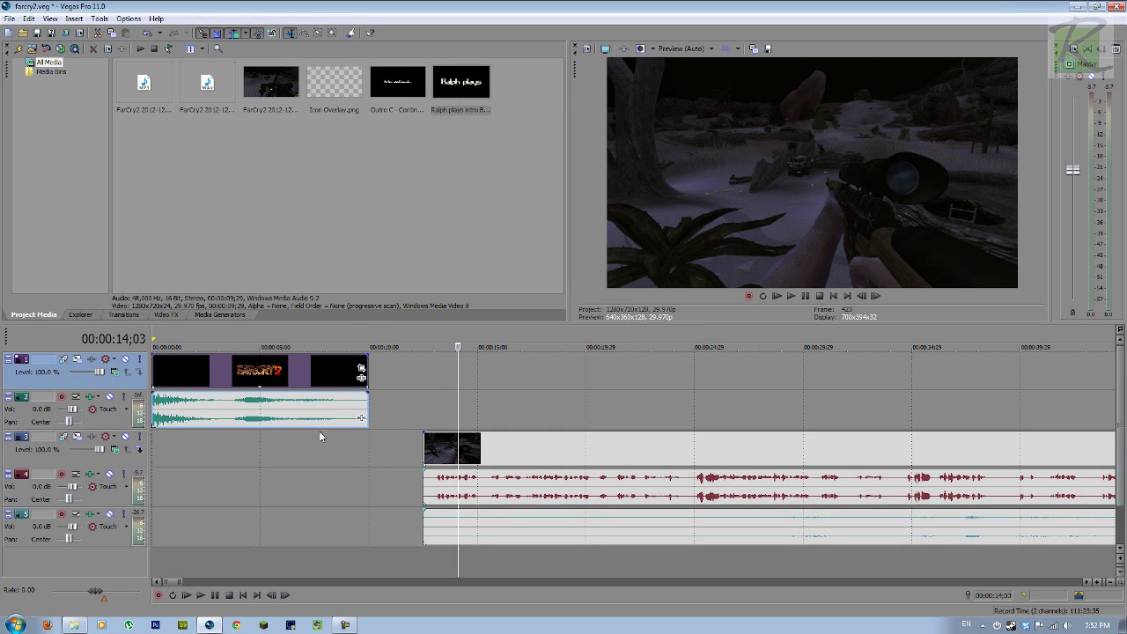
pyautogui.moveTo(446, 453); pyautogui.dragTo(392, 452)
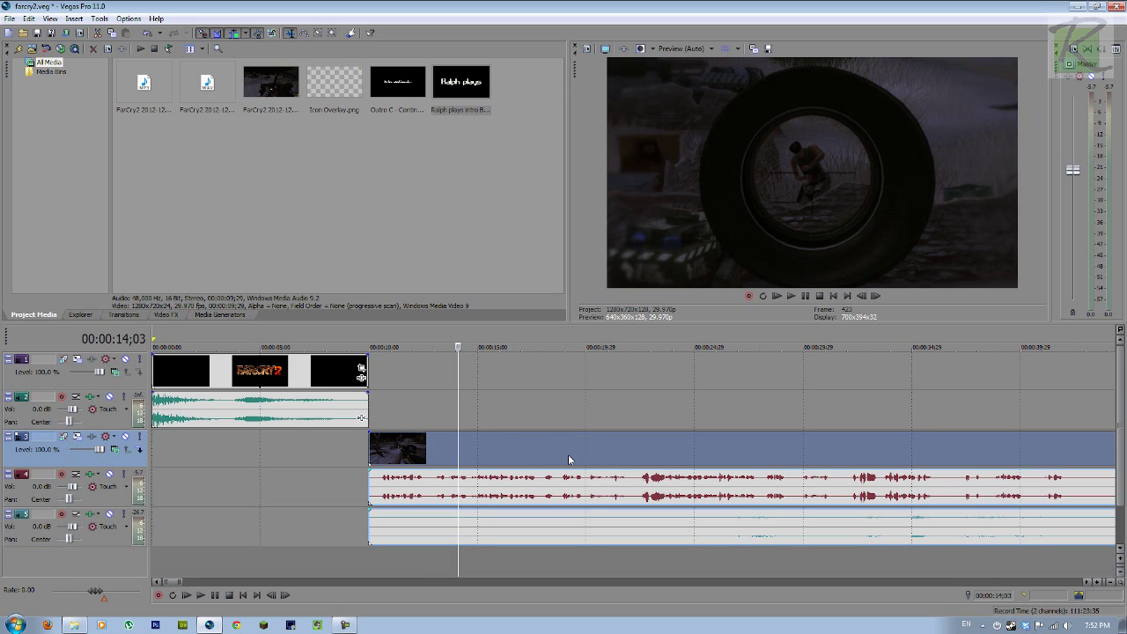
pyautogui.scroll(1, 394, 457)
pyautogui.click(451, 462)
# Line the gameplay footage up so it overlaps the end of the intro clip
pyautogui.scroll(2, 423, 461)
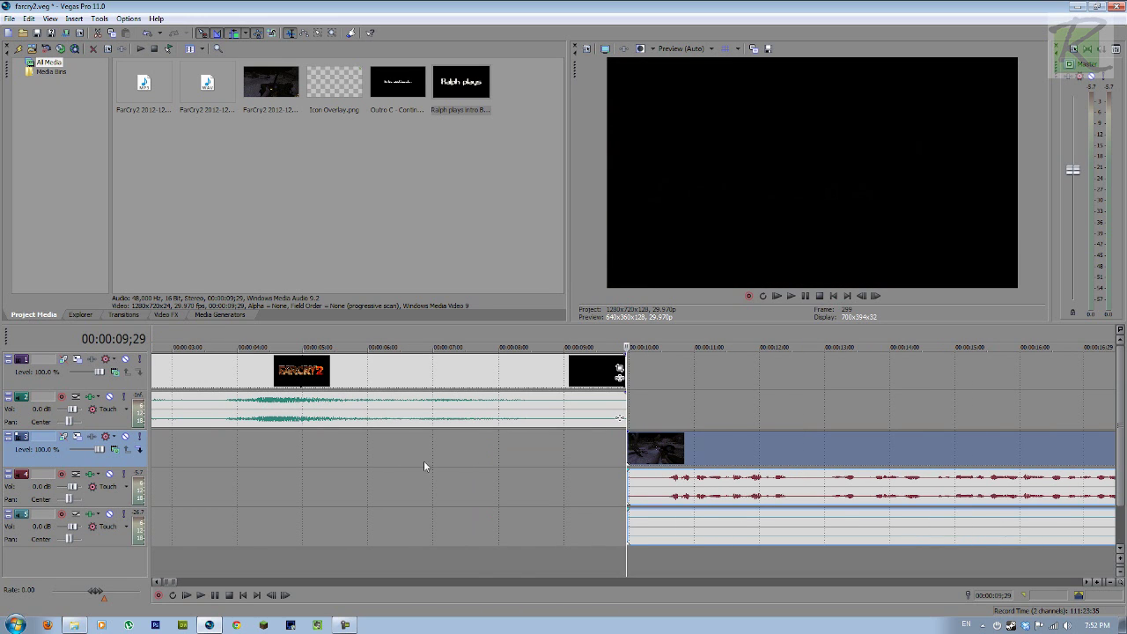
pyautogui.moveTo(736, 449); pyautogui.dragTo(661, 451)
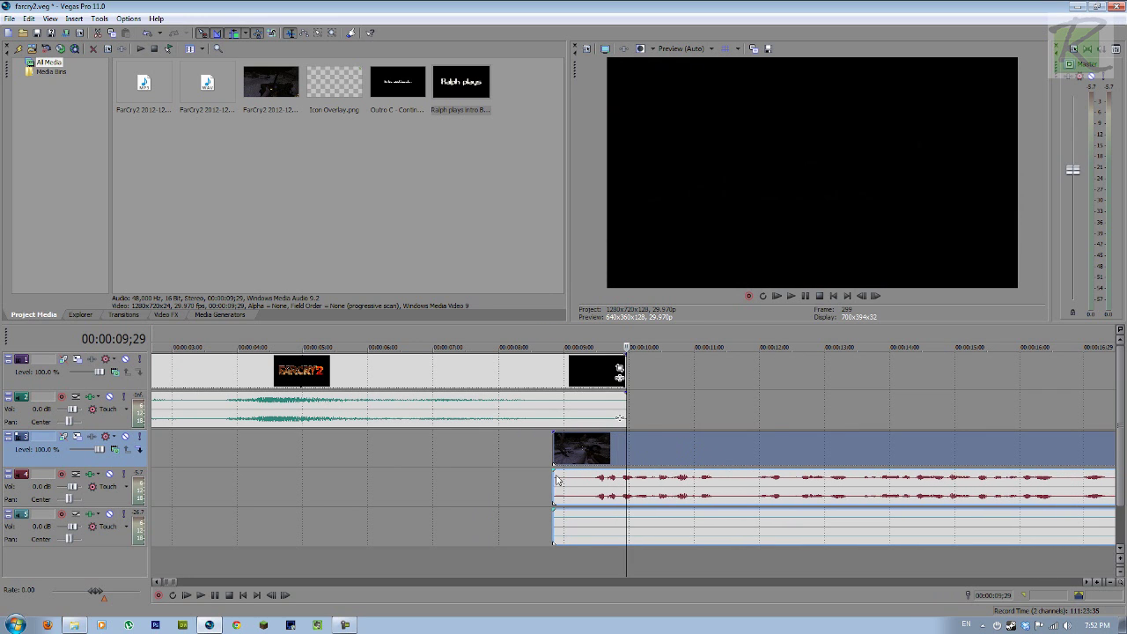
pyautogui.click(545, 475)
pyautogui.moveTo(545, 475); pyautogui.dragTo(681, 478)
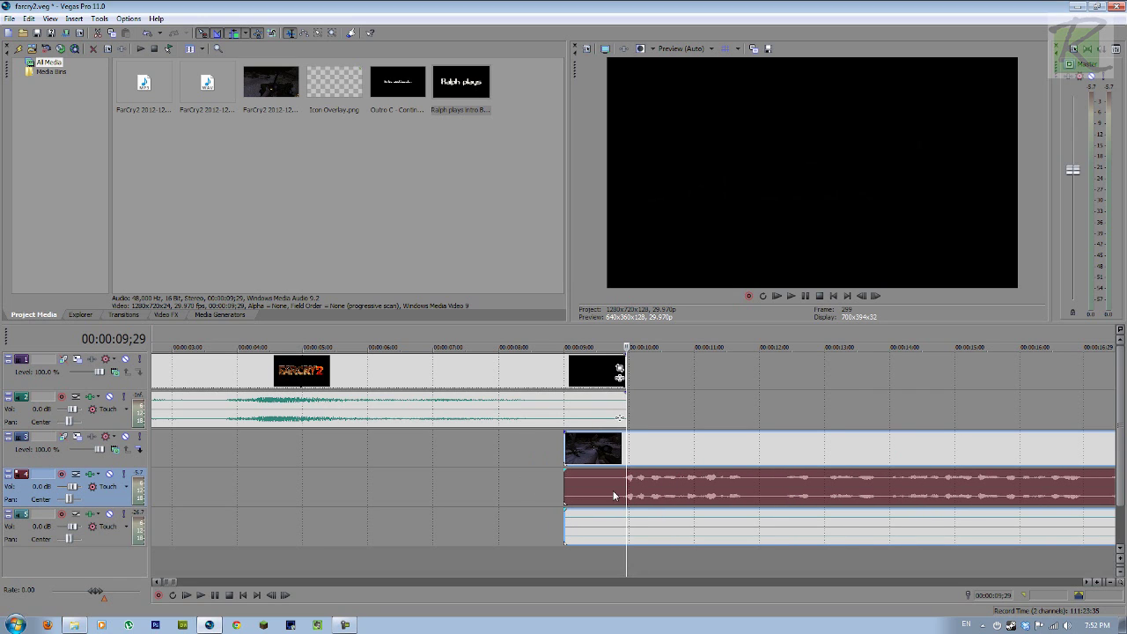
# Fade in the track 4 and 5 gameplay audio, fade out the intro video, and preview
pyautogui.moveTo(567, 476); pyautogui.dragTo(626, 477)
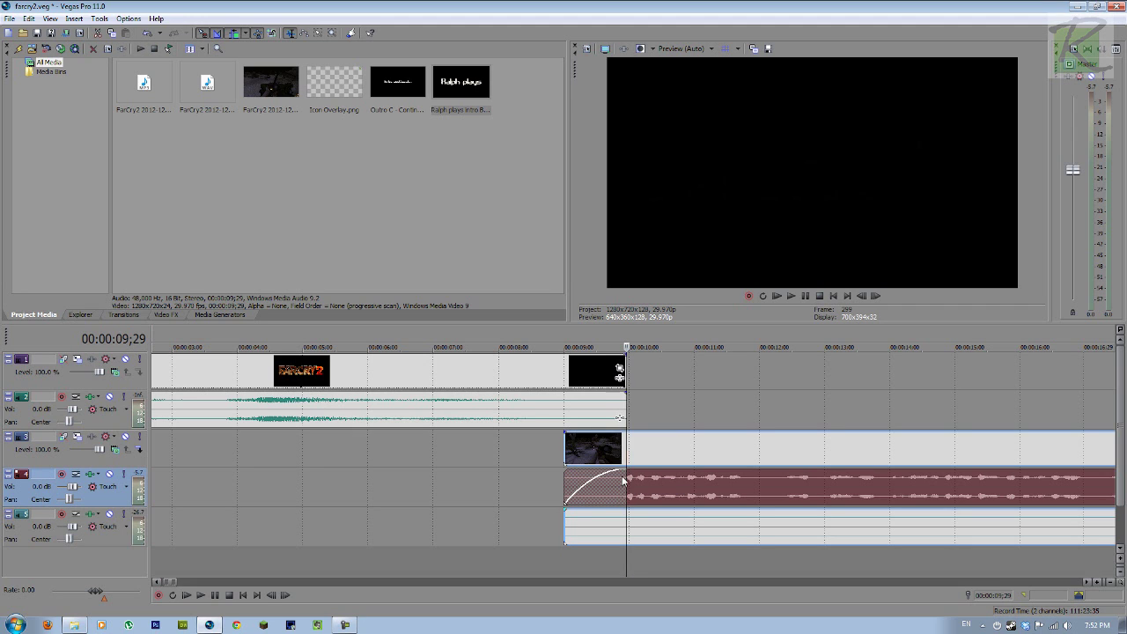
pyautogui.moveTo(568, 511); pyautogui.dragTo(626, 512)
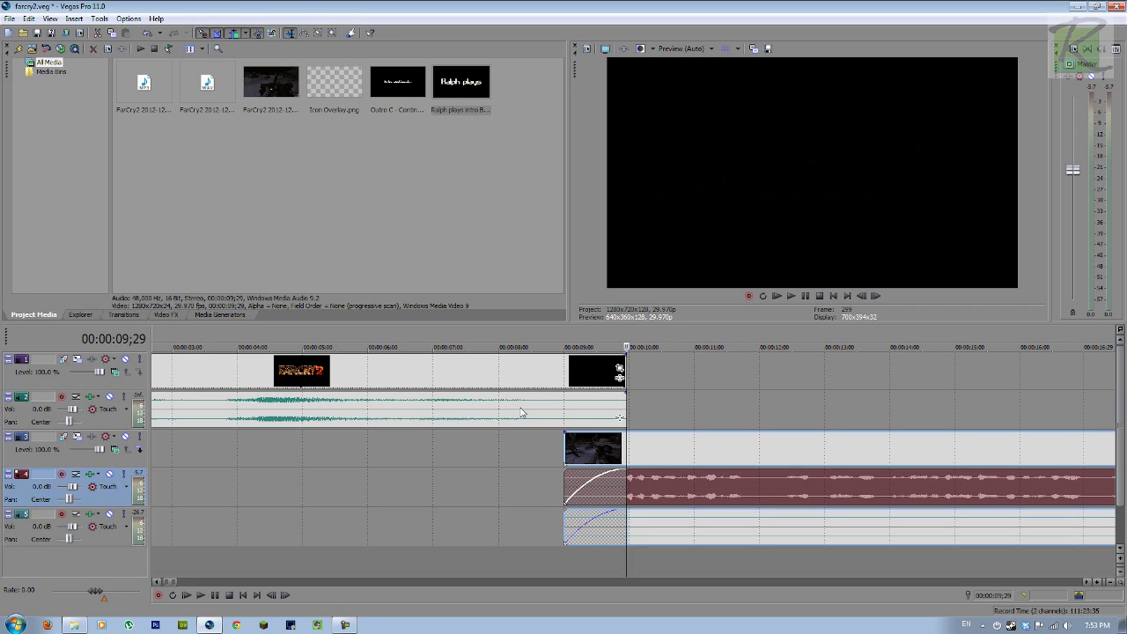
pyautogui.moveTo(624, 355); pyautogui.dragTo(564, 356)
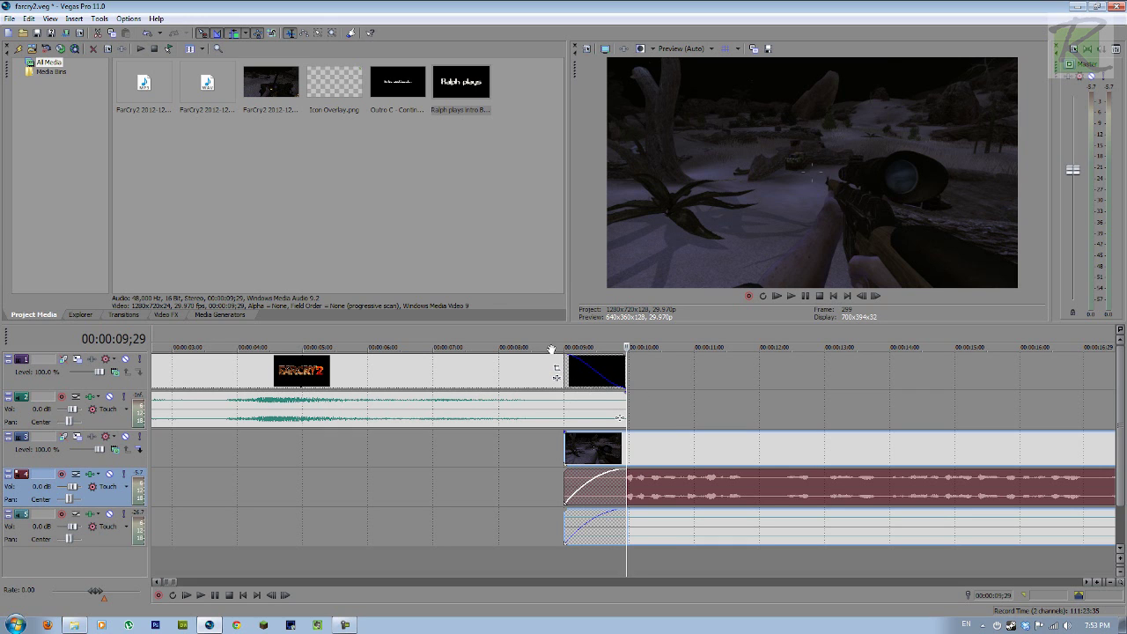
pyautogui.click(408, 452)
pyautogui.scroll(-3, 464, 461)
pyautogui.press('space')
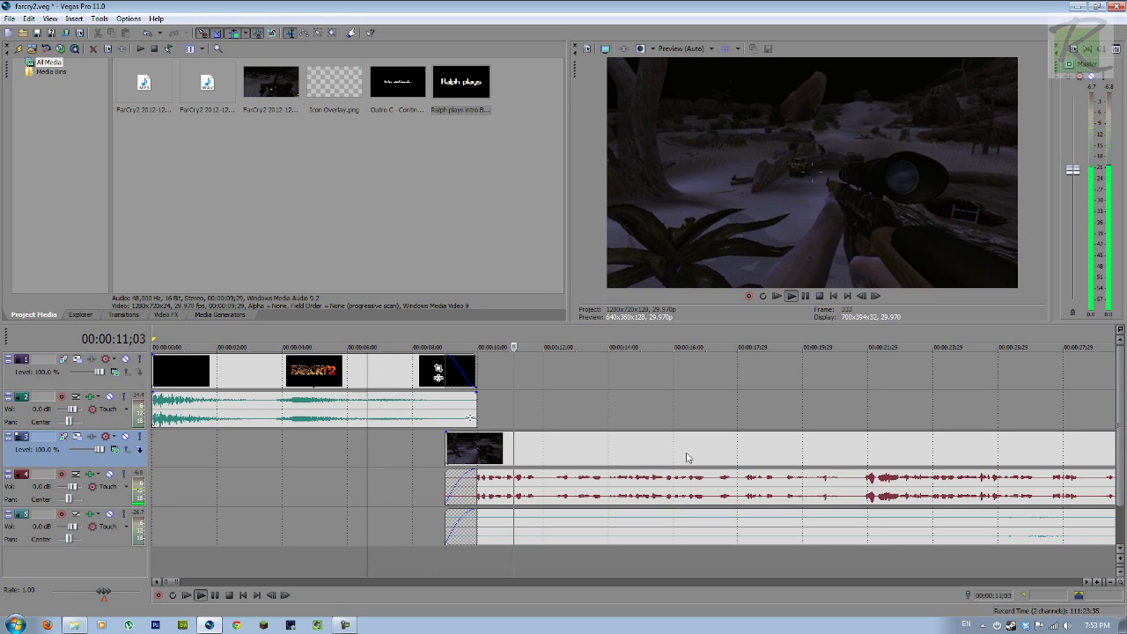
pyautogui.press('space')
pyautogui.scroll(-5, 456, 442)
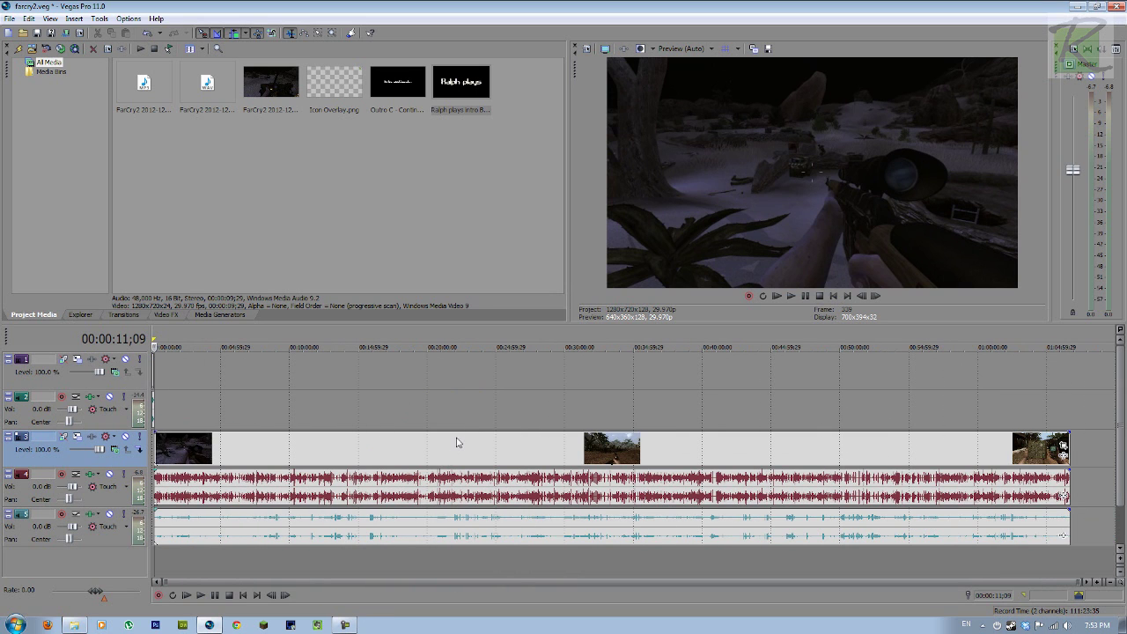
# Scrub from about 30 minutes and stop playback at 00:31:17;01, the first episode's end
pyautogui.click(567, 379)
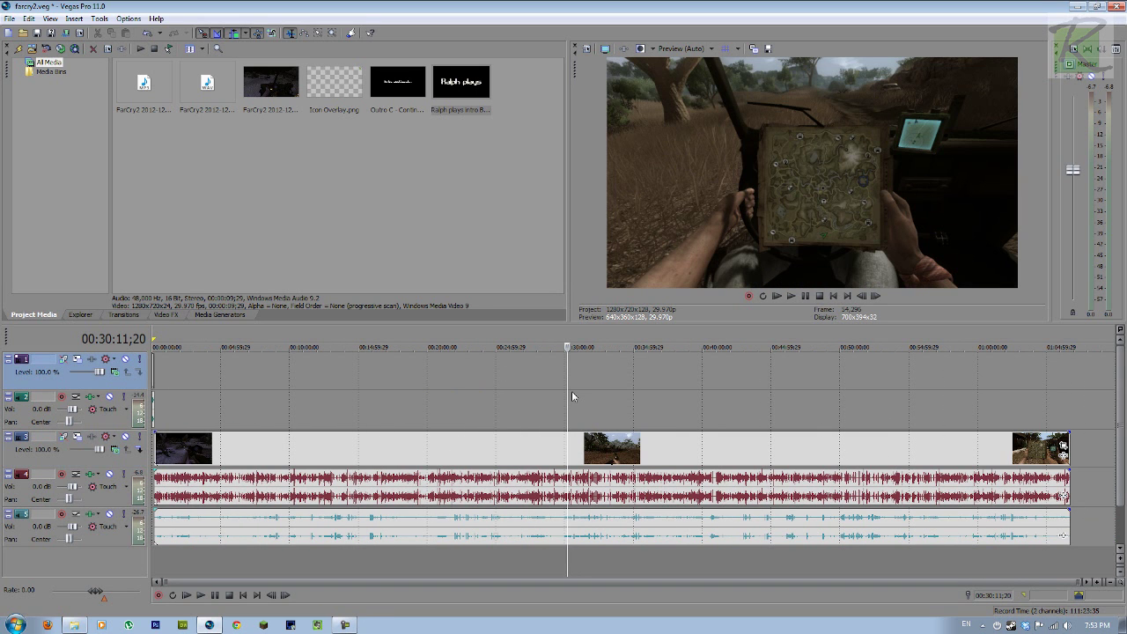
pyautogui.click(570, 403)
pyautogui.moveTo(571, 409); pyautogui.dragTo(561, 409)
pyautogui.scroll(3, 625, 456)
pyautogui.scroll(4, 625, 456)
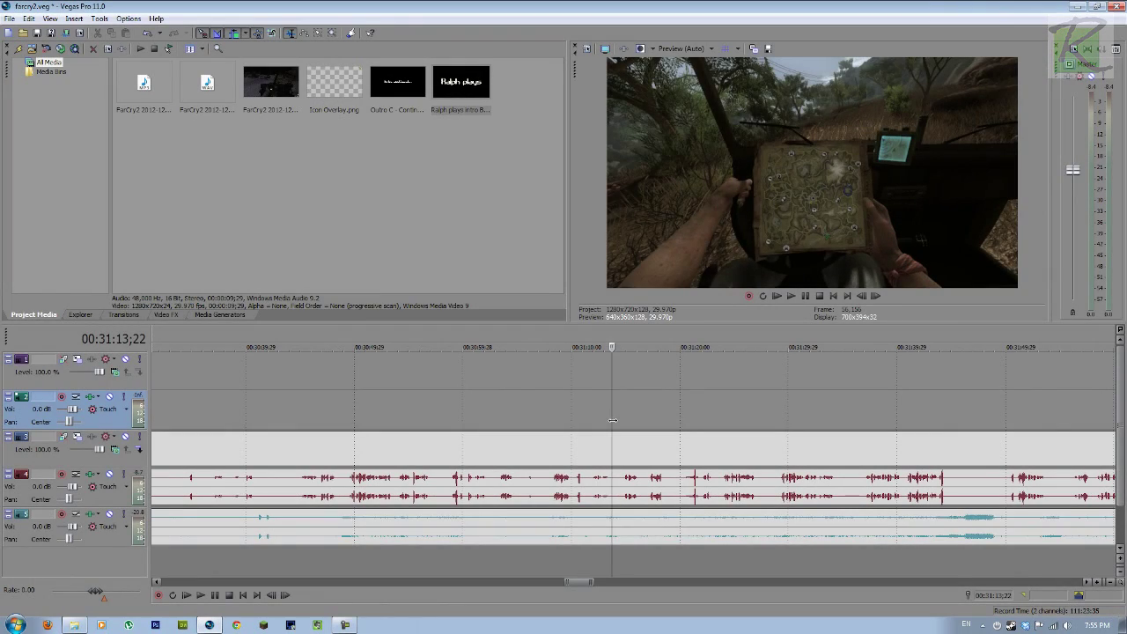
pyautogui.moveTo(612, 423); pyautogui.dragTo(617, 423)
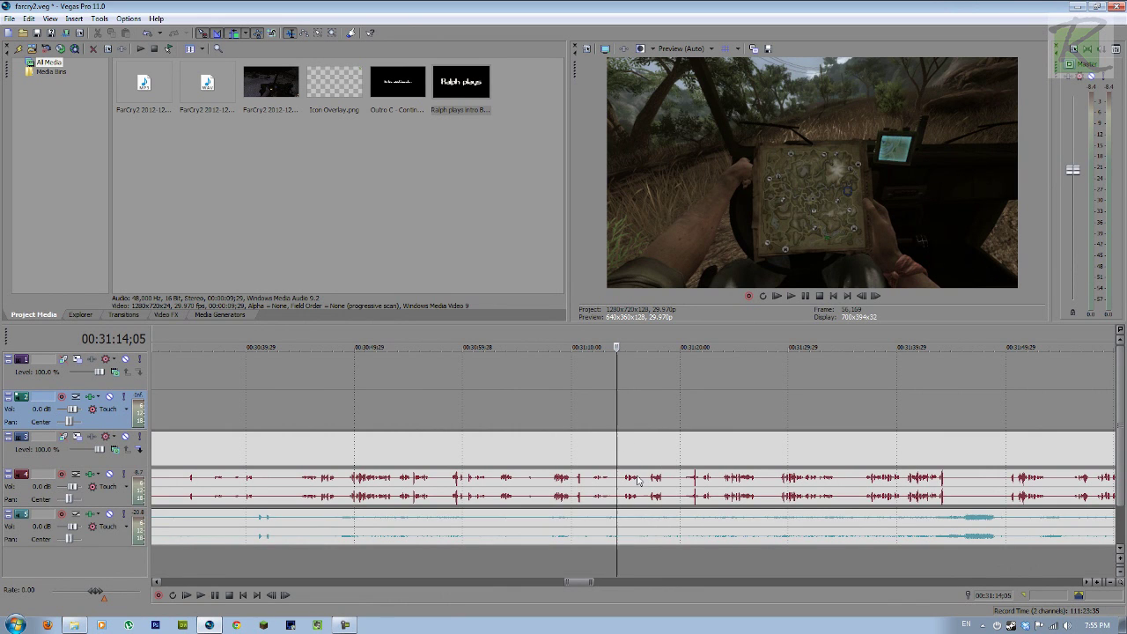
pyautogui.press('space')
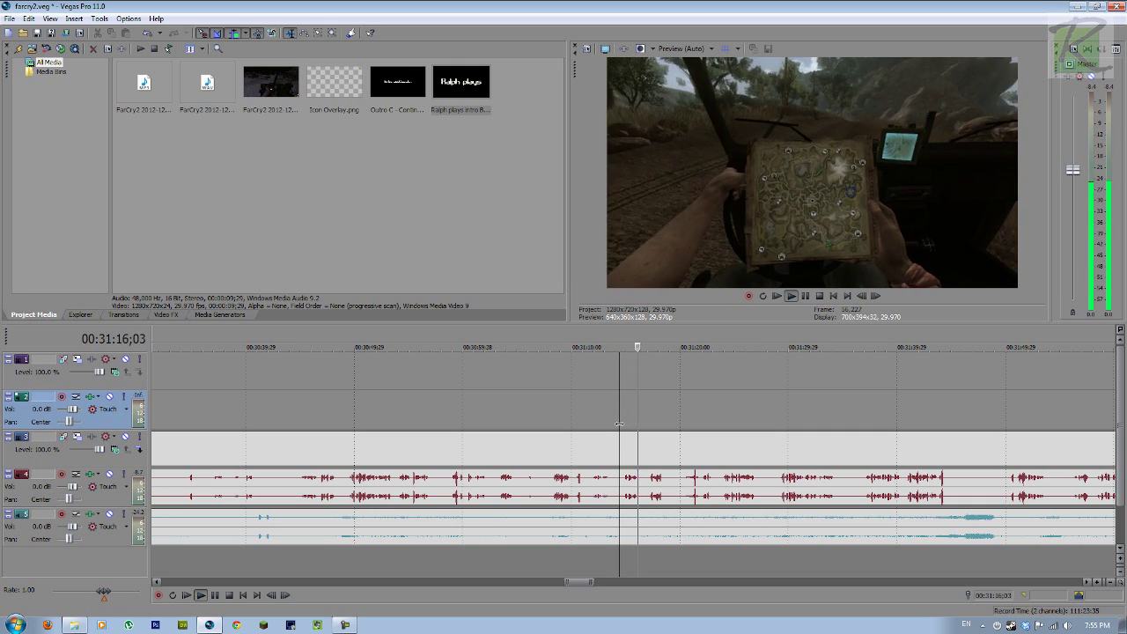
pyautogui.press('Return')
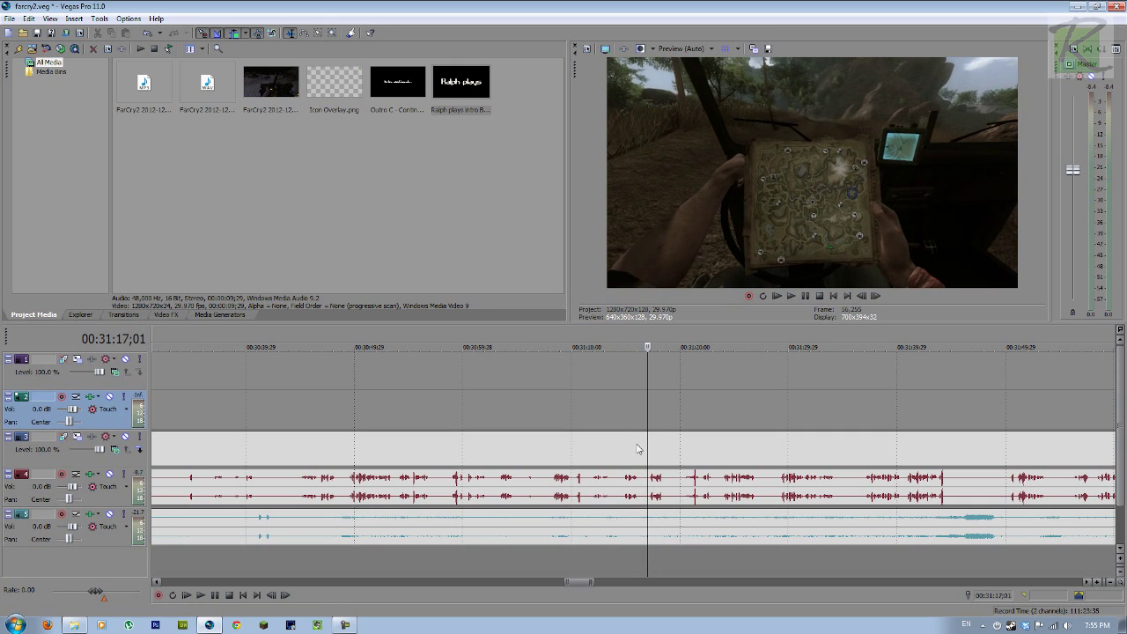
# Split all clips at 00:31:17;01 and move the second part later, starting near 00:32:17;07
pyautogui.press('s')
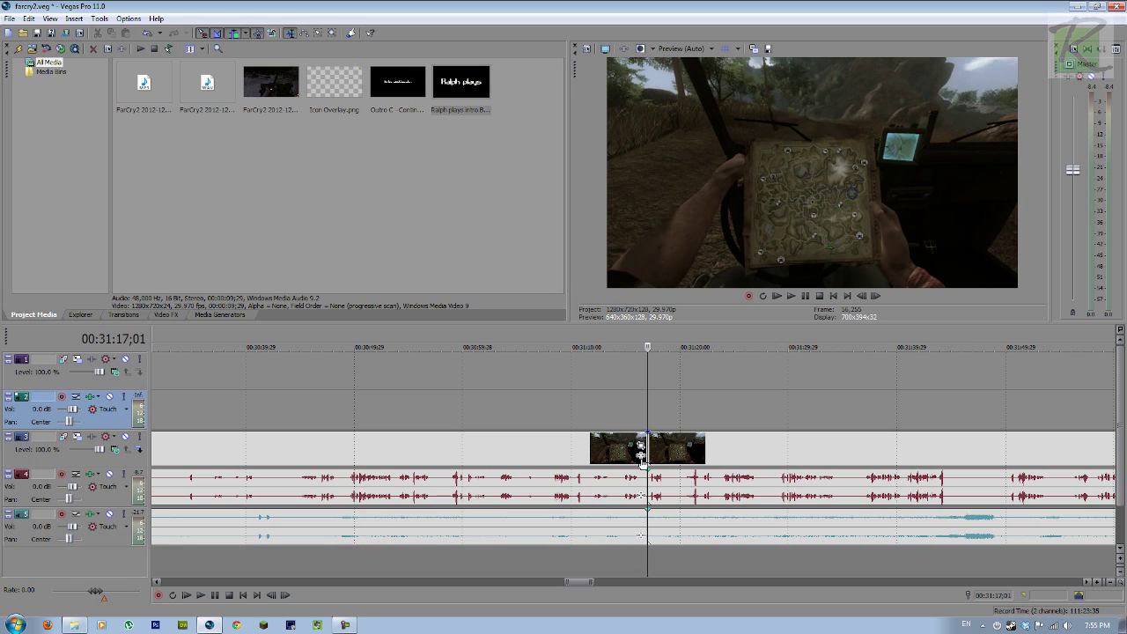
pyautogui.moveTo(687, 488); pyautogui.dragTo(880, 500)
pyautogui.scroll(-5, 955, 479)
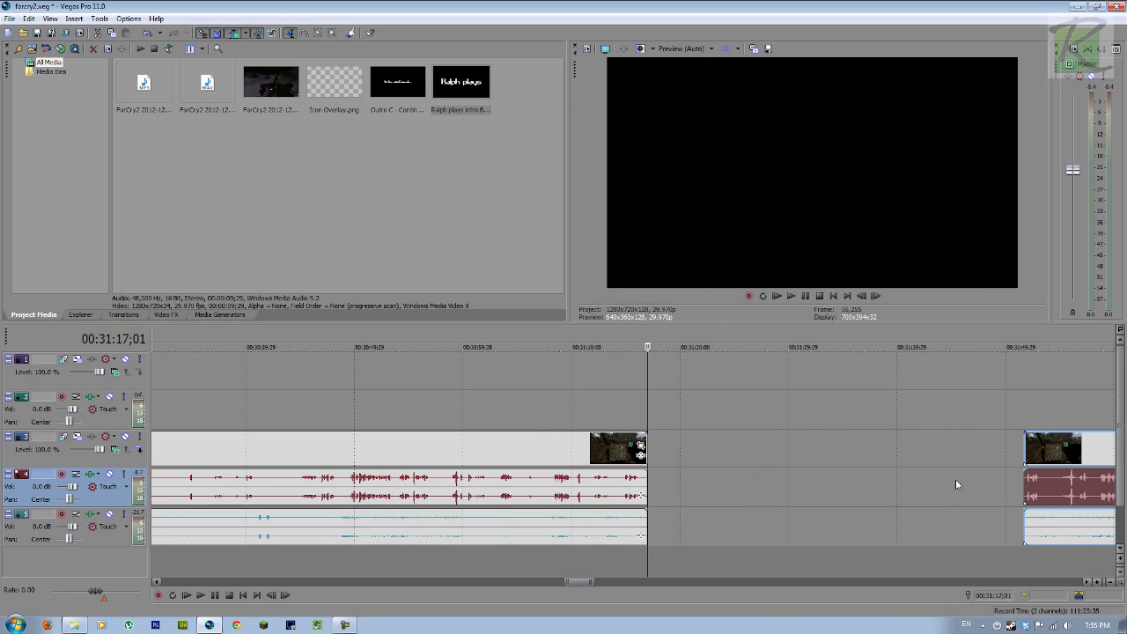
pyautogui.moveTo(809, 487); pyautogui.dragTo(878, 484)
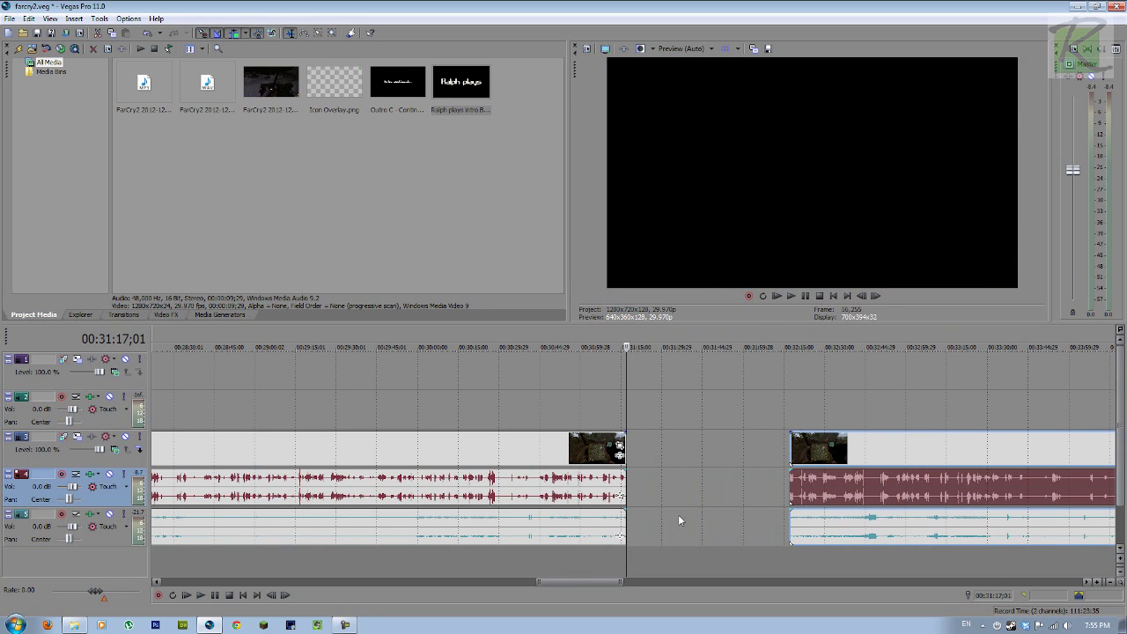
pyautogui.click(789, 481)
pyautogui.scroll(5, 789, 481)
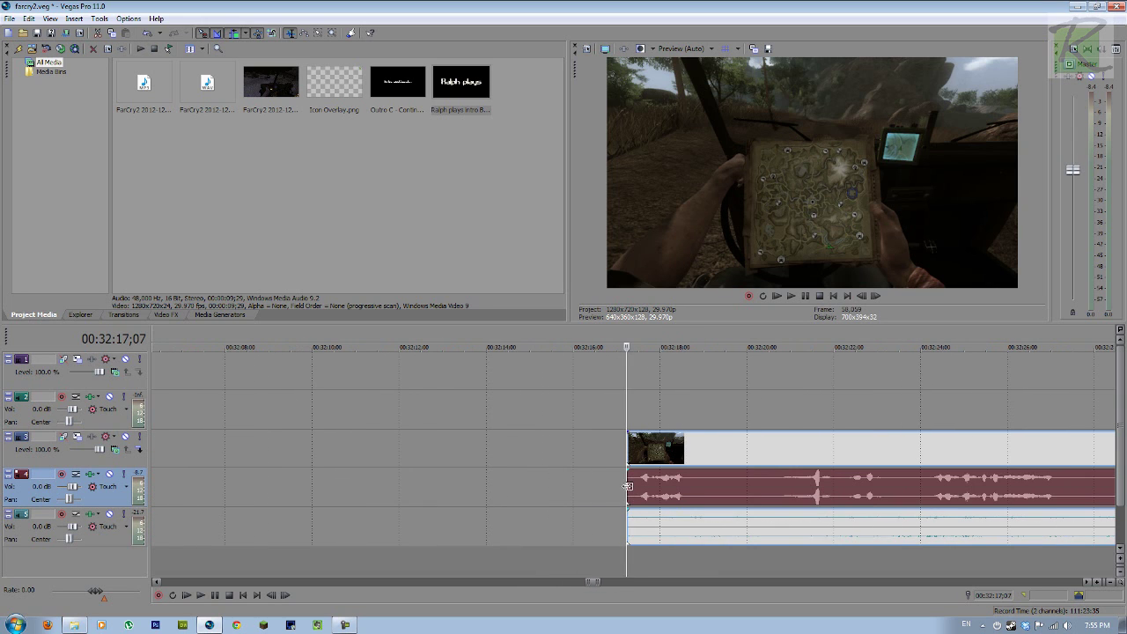
pyautogui.moveTo(628, 486); pyautogui.dragTo(628, 480)
# Play the last seconds of the first episode to check its ending
pyautogui.scroll(-8, 614, 490)
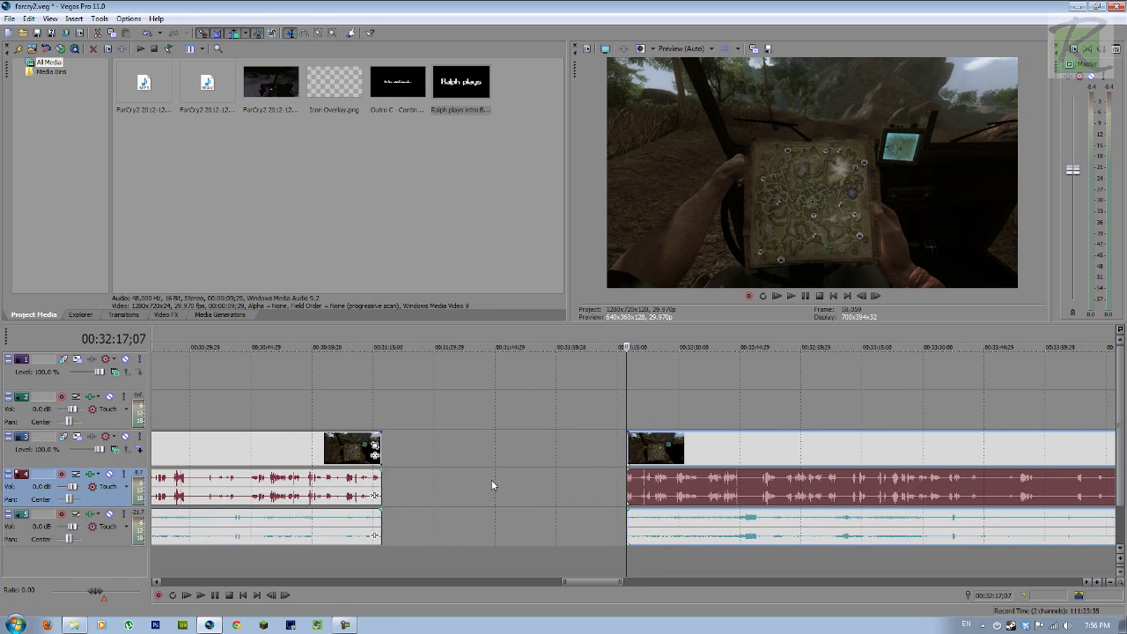
pyautogui.click(456, 475)
pyautogui.scroll(8, 528, 483)
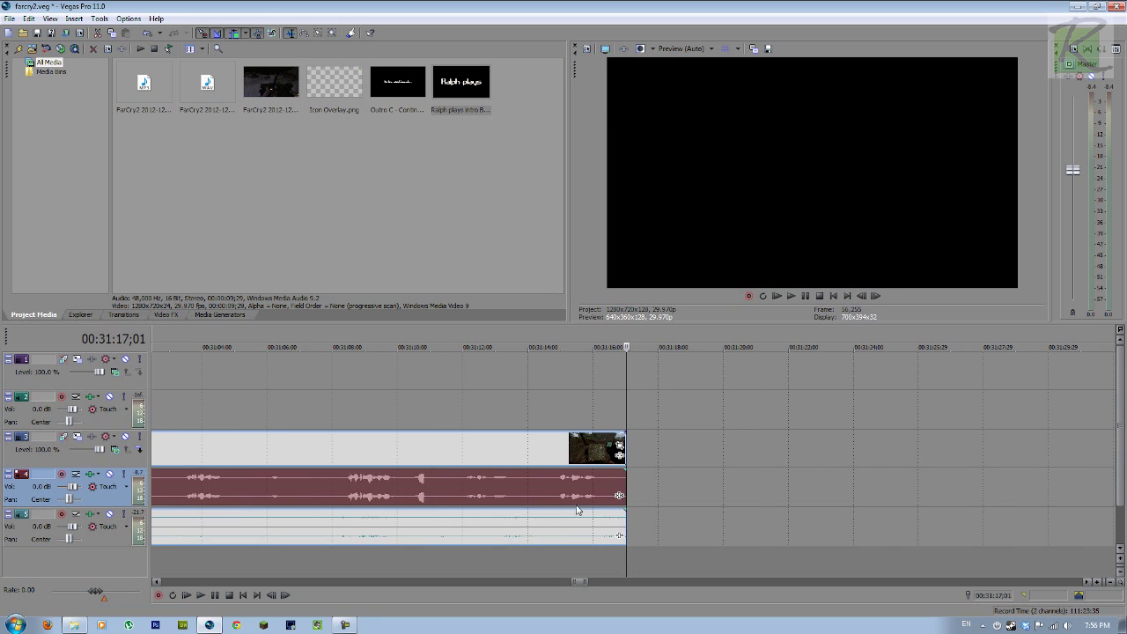
pyautogui.click(553, 481)
pyautogui.press('space')
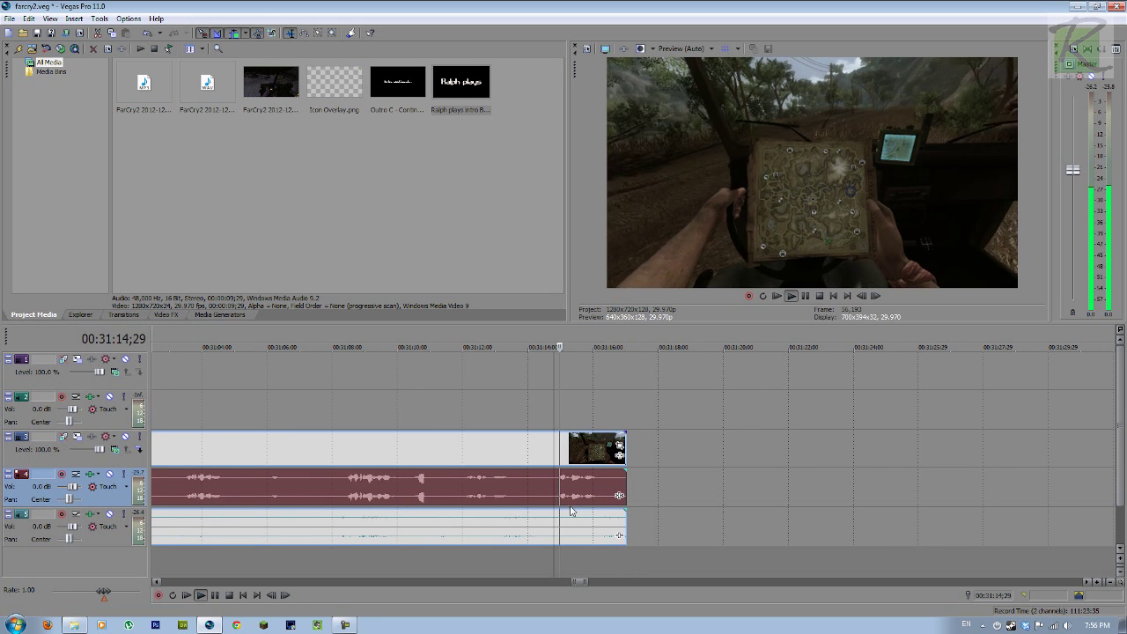
pyautogui.scroll(-2, 729, 478)
pyautogui.scroll(-4, 709, 461)
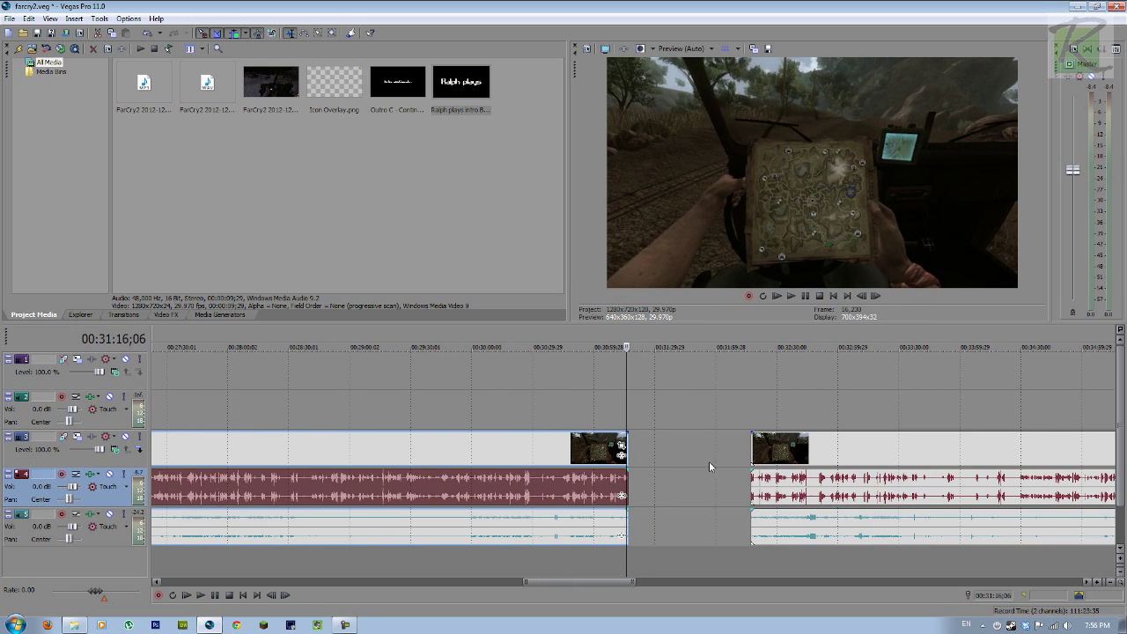
# Check the second episode's opening and move its clips further right to widen the gap
pyautogui.click(749, 482)
pyautogui.scroll(2, 748, 482)
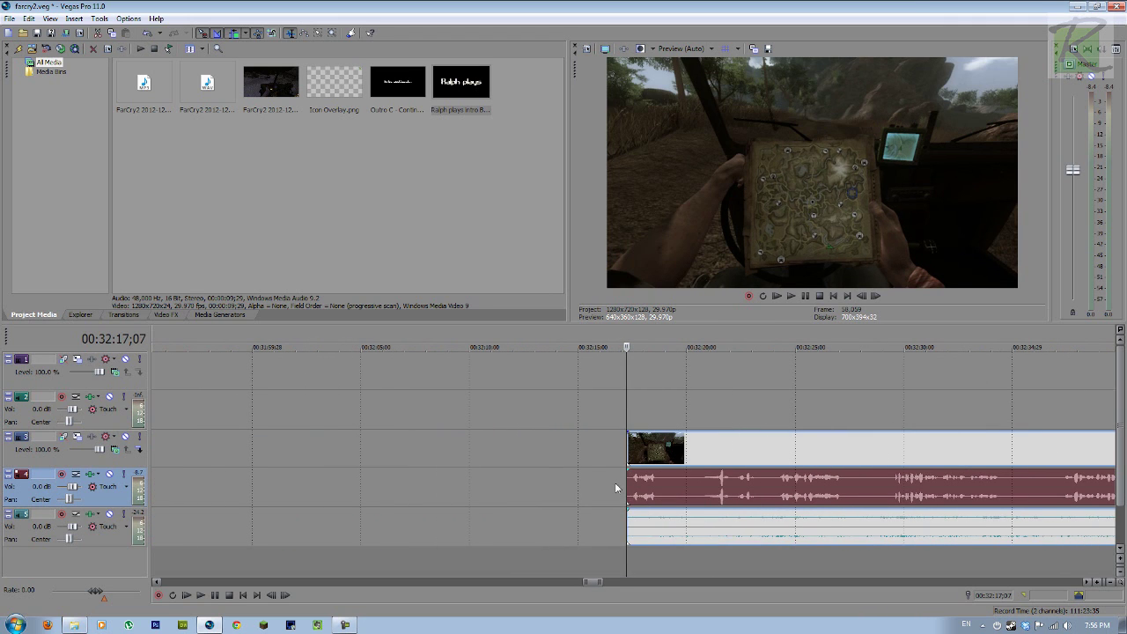
pyautogui.scroll(2, 619, 491)
pyautogui.moveTo(619, 490); pyautogui.dragTo(560, 477)
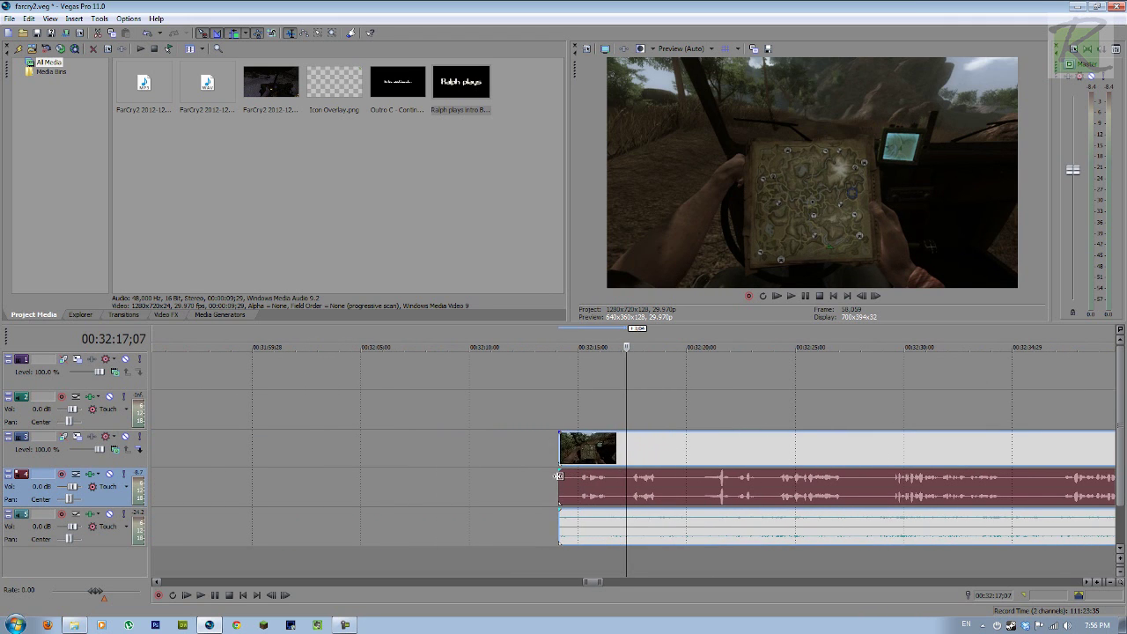
pyautogui.hotkey('ctrl', 'z')
pyautogui.press('space')
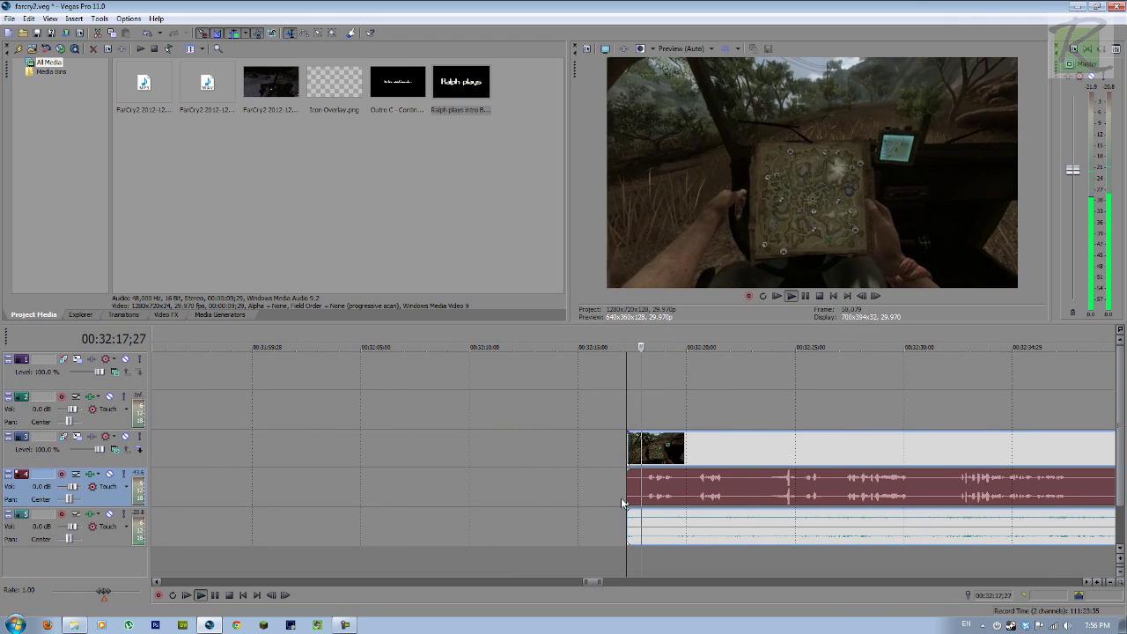
pyautogui.scroll(-6, 622, 502)
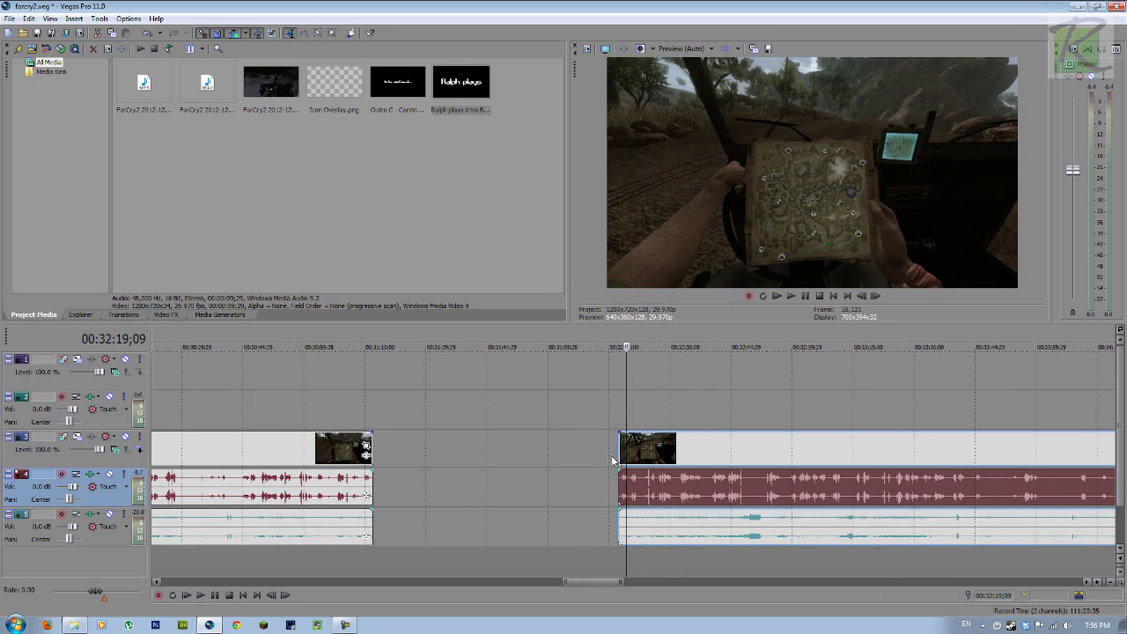
pyautogui.scroll(1, 625, 500)
pyautogui.moveTo(634, 499); pyautogui.dragTo(693, 447)
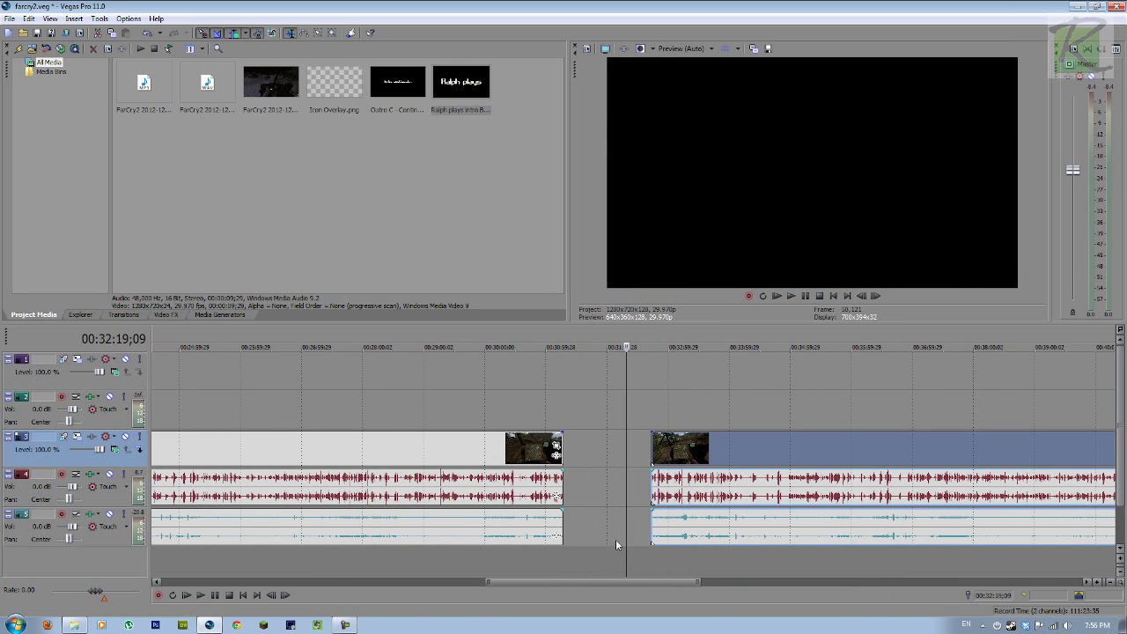
pyautogui.scroll(-4, 611, 516)
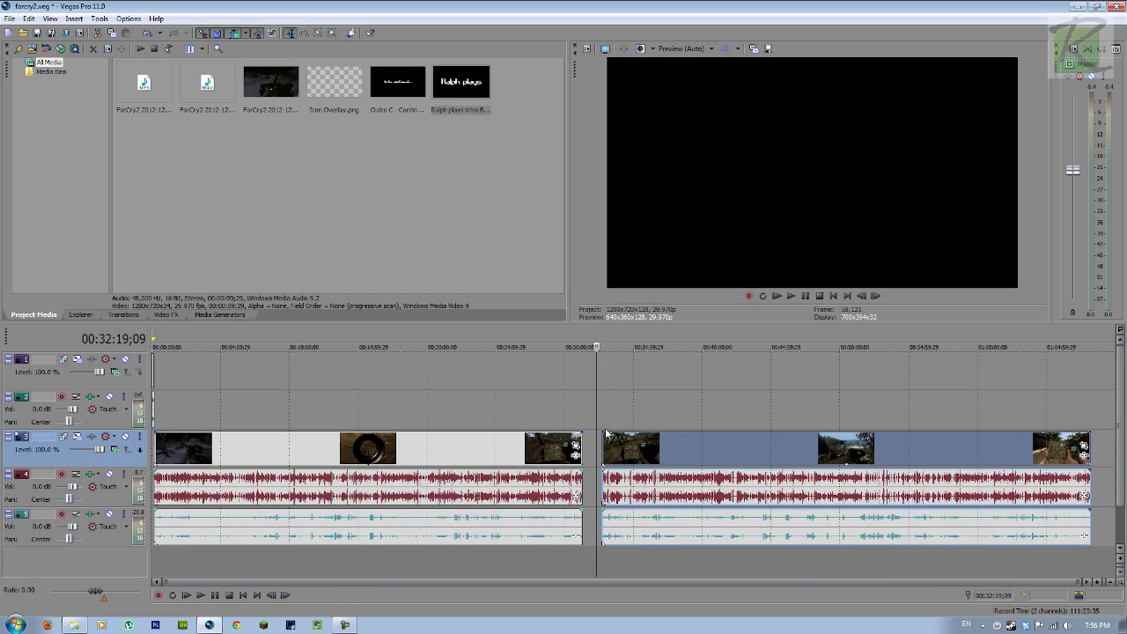
# Play the project's final seconds, undoing a trial trim of the last clips
pyautogui.click(1096, 488)
pyautogui.scroll(4, 1047, 510)
pyautogui.scroll(6, 1010, 519)
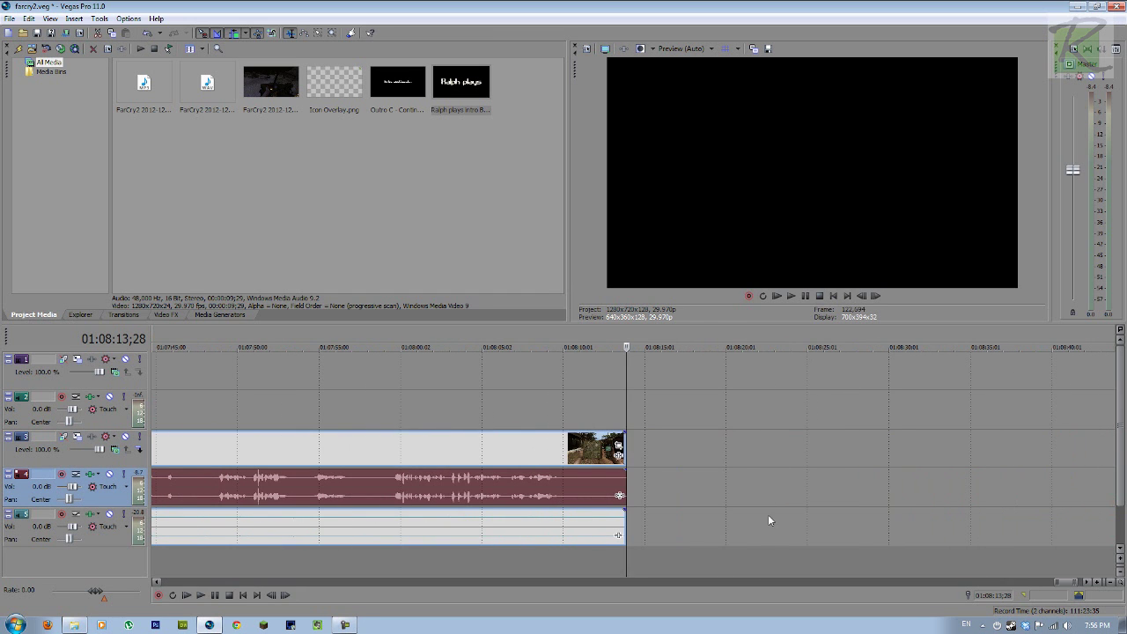
pyautogui.click(551, 442)
pyautogui.press('space')
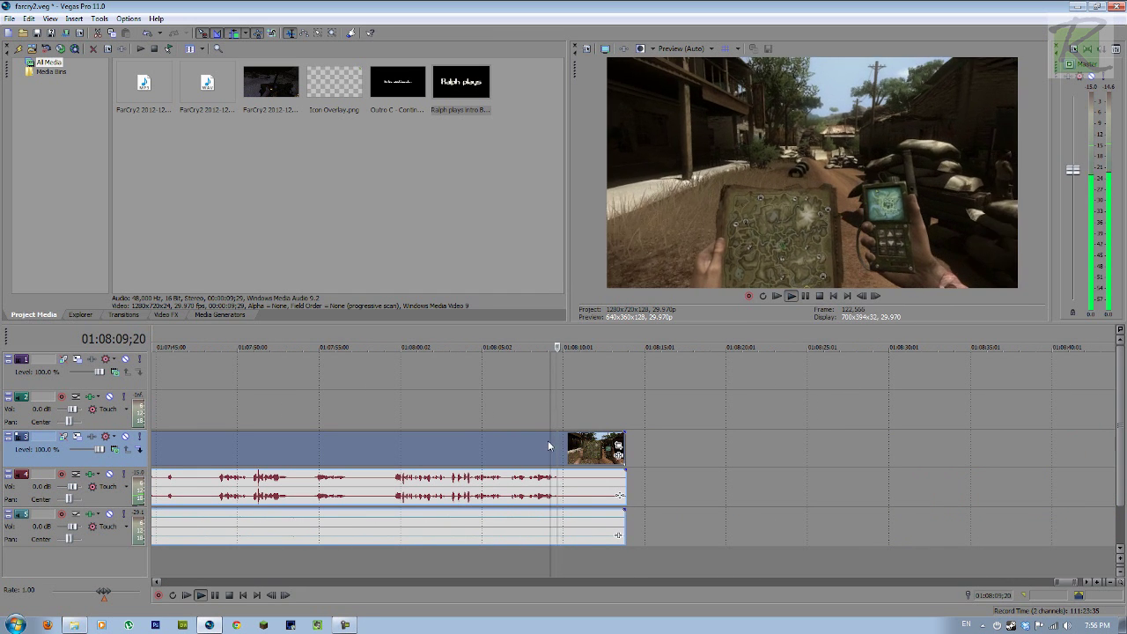
pyautogui.moveTo(622, 476); pyautogui.dragTo(575, 476)
pyautogui.scroll(-6, 653, 470)
pyautogui.scroll(-3, 652, 471)
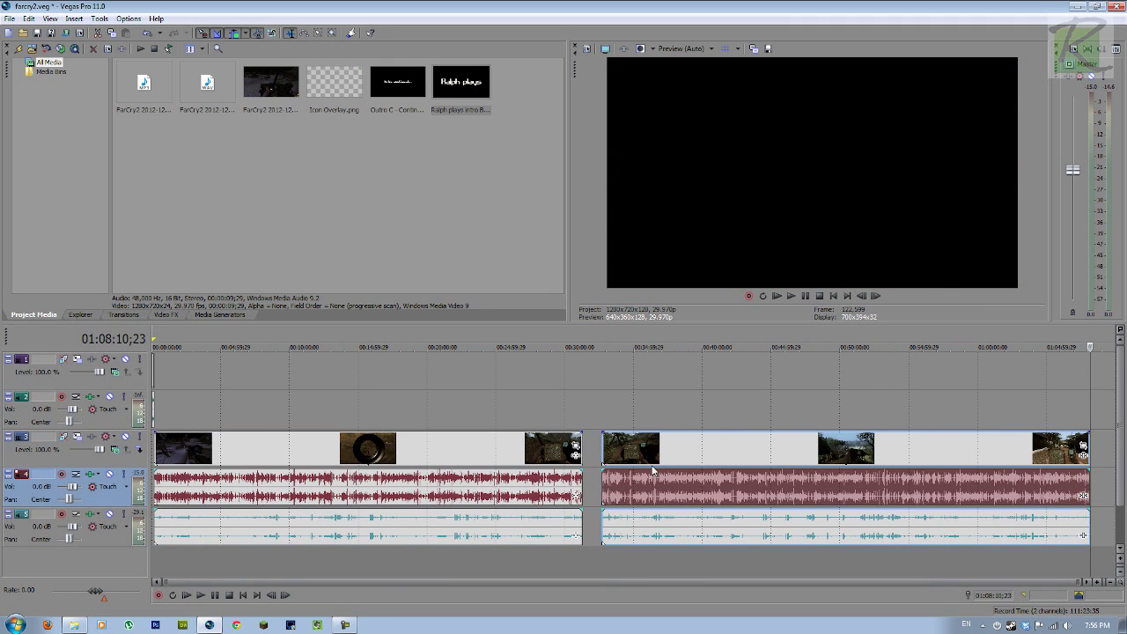
pyautogui.hotkey('ctrl', 'z')
# Put the edit cursor at the first episode's end, 00:31:17;01
pyautogui.click(476, 448)
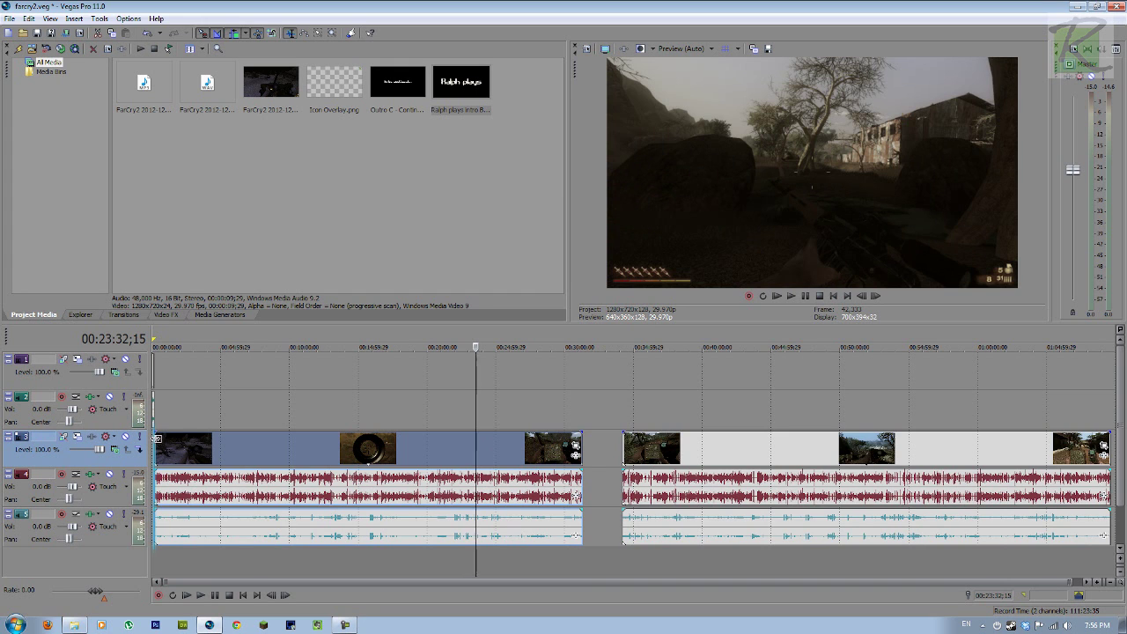
pyautogui.click(155, 445)
pyautogui.scroll(7, 211, 459)
pyautogui.scroll(-7, 211, 459)
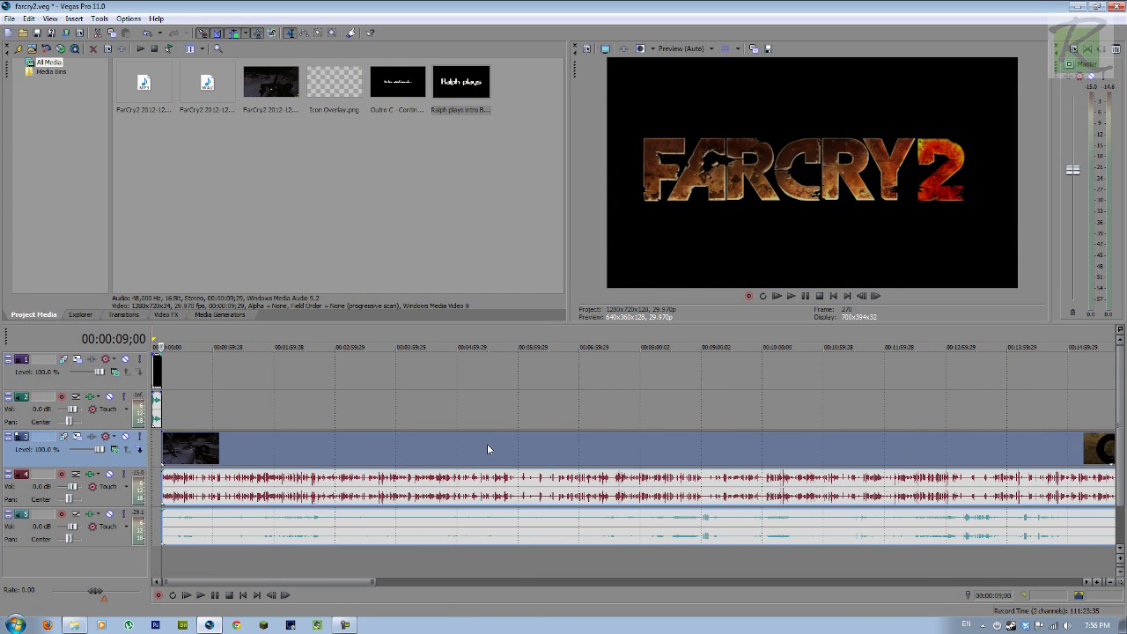
pyautogui.click(577, 449)
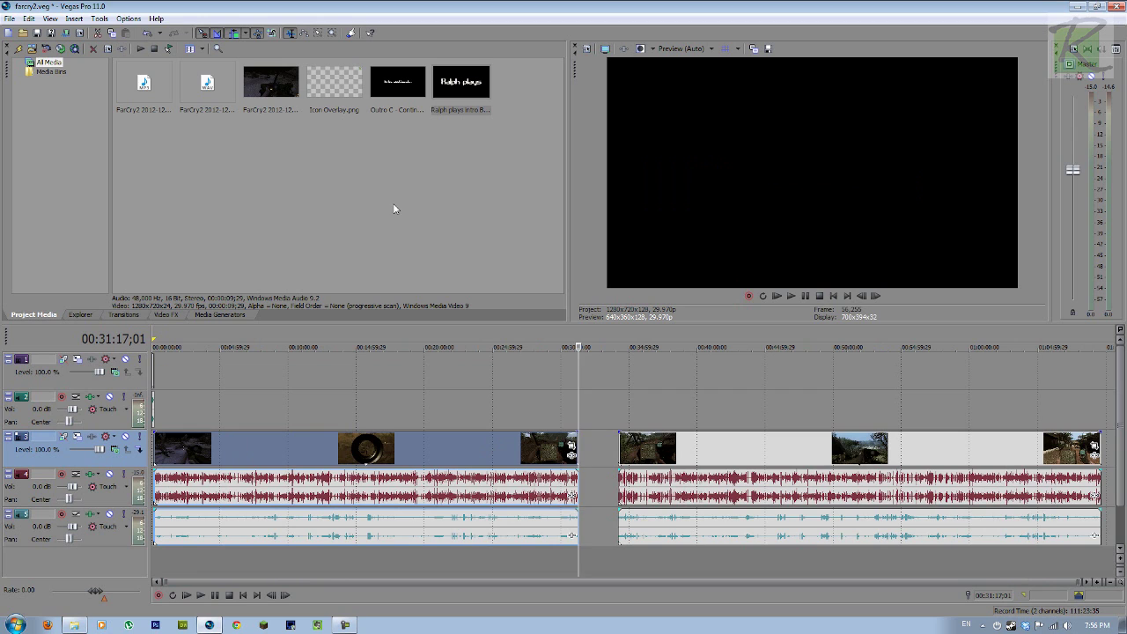
# Place Outro C after the first episode, check its properties, and overlap it with the gameplay
pyautogui.click(397, 119)
pyautogui.moveTo(560, 316); pyautogui.dragTo(581, 363)
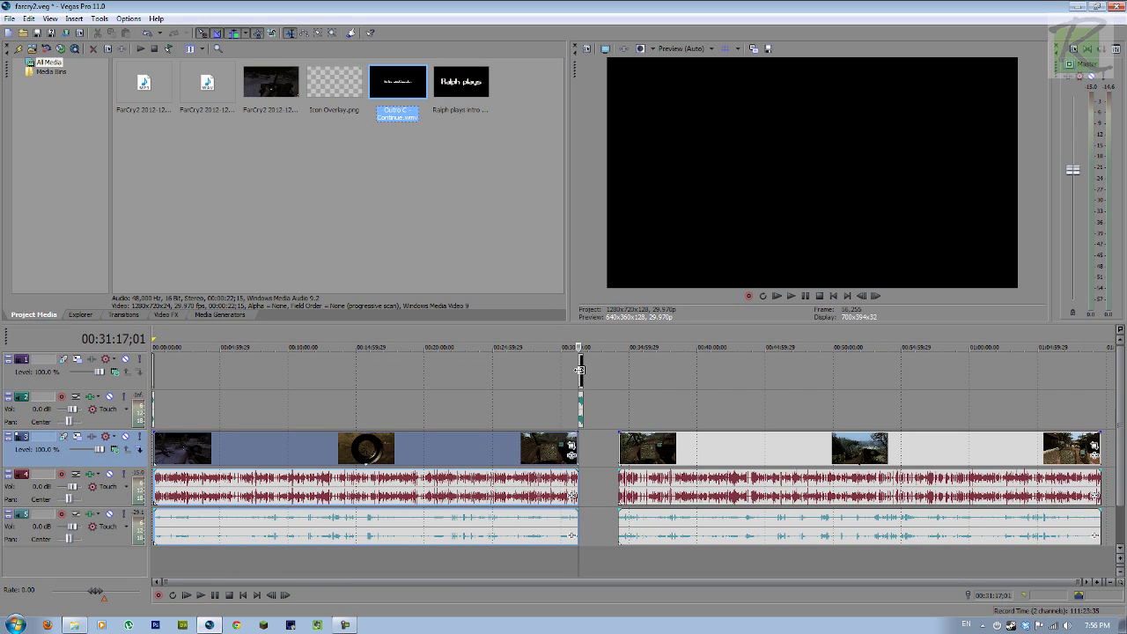
pyautogui.rightClick(581, 374)
pyautogui.click(591, 364)
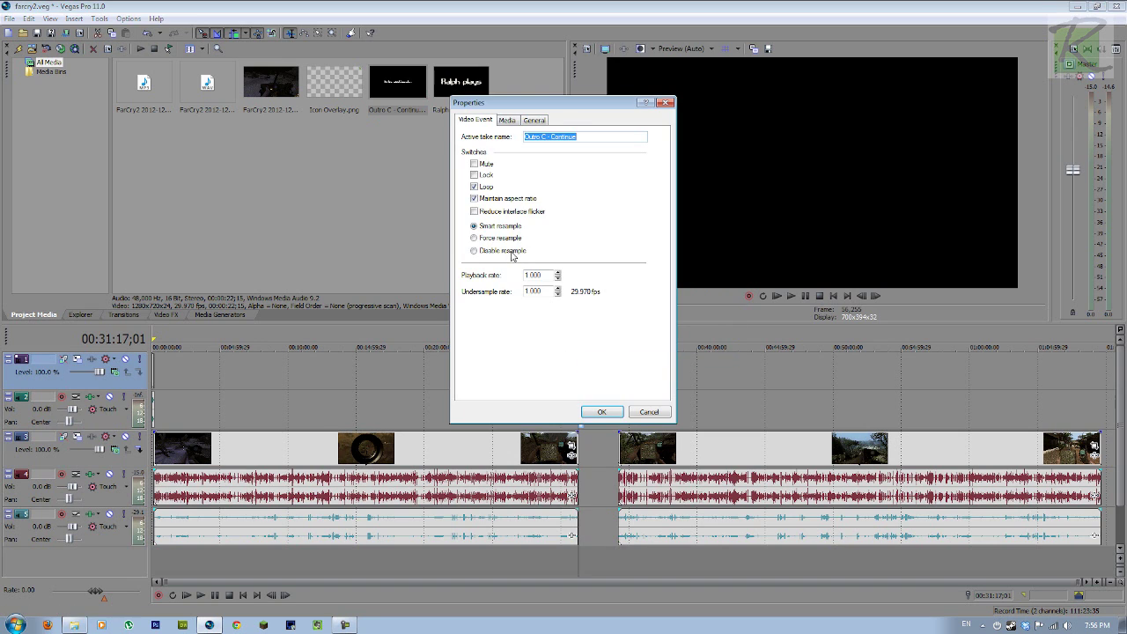
pyautogui.click(602, 413)
pyautogui.scroll(8, 607, 428)
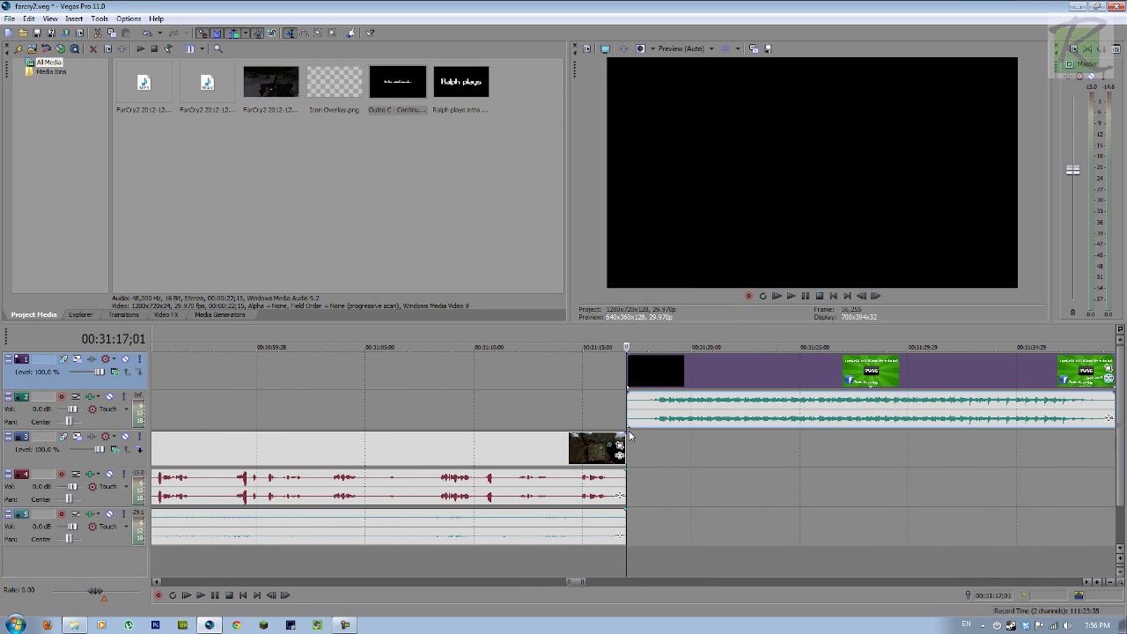
pyautogui.moveTo(711, 377); pyautogui.dragTo(702, 370)
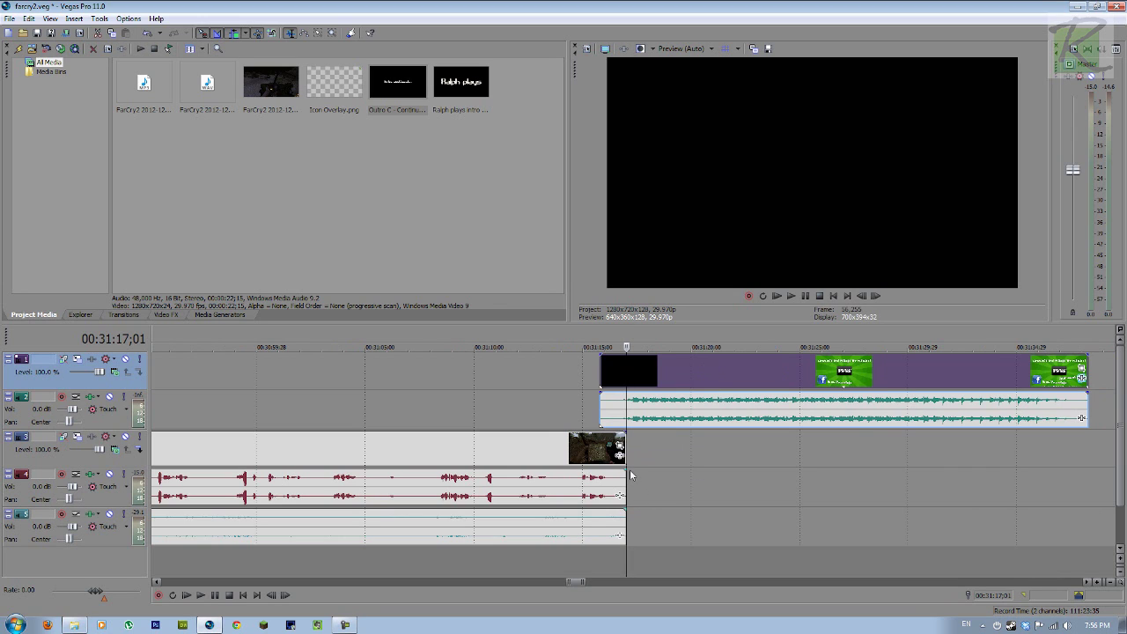
# Fade out the track 4 and 5 game audio, fade in the outro video, and preview
pyautogui.moveTo(629, 469); pyautogui.dragTo(599, 469)
pyautogui.moveTo(626, 511); pyautogui.dragTo(599, 510)
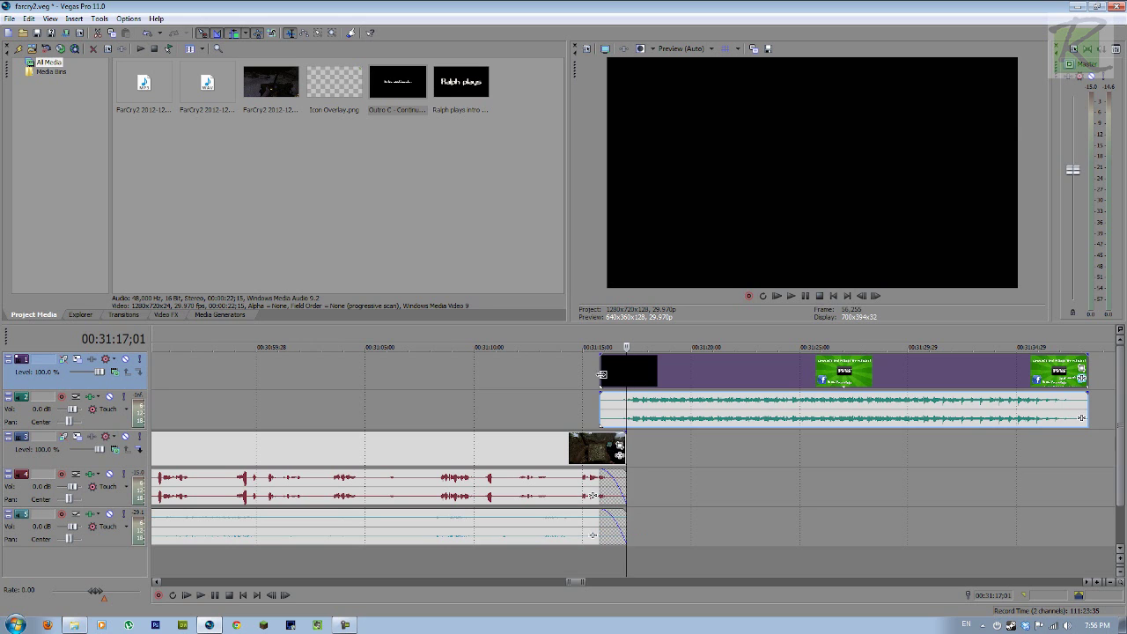
pyautogui.moveTo(599, 356); pyautogui.dragTo(627, 363)
pyautogui.click(585, 412)
pyautogui.press('space')
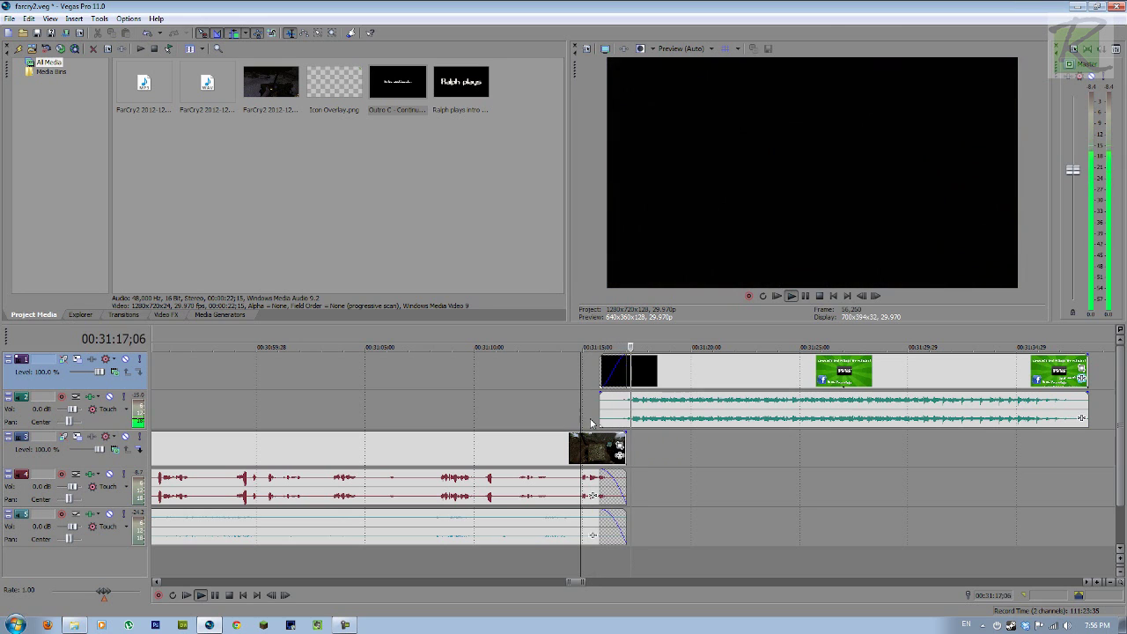
pyautogui.press('space')
pyautogui.scroll(-10, 707, 441)
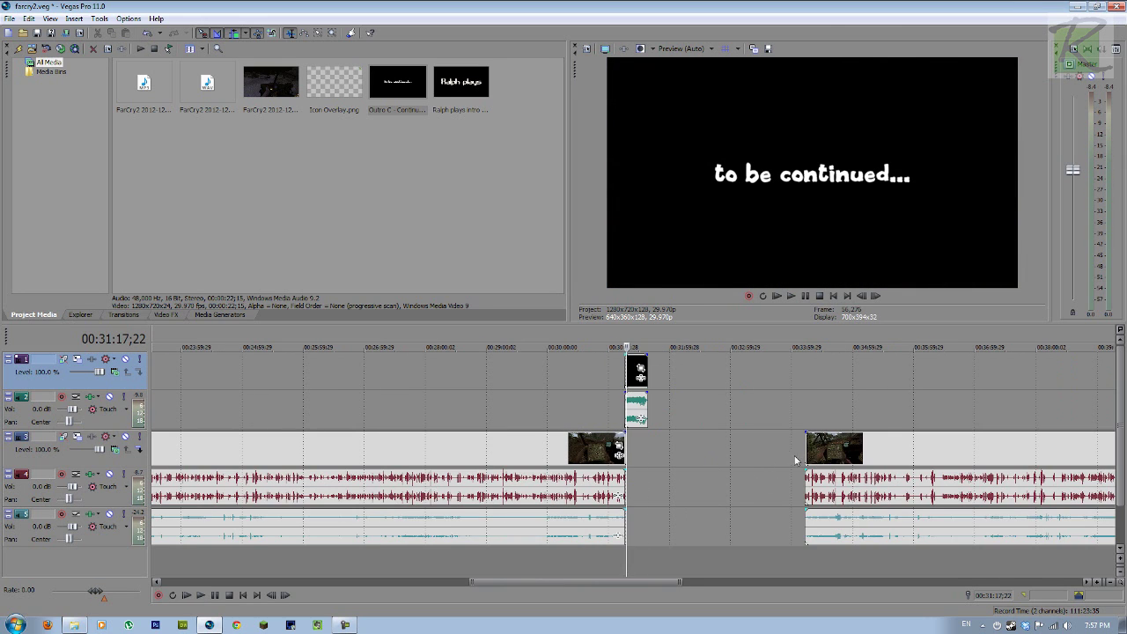
pyautogui.click(806, 450)
# Place the intro B clip before the second episode and slide the gameplay earlier to overlap it
pyautogui.scroll(10, 807, 450)
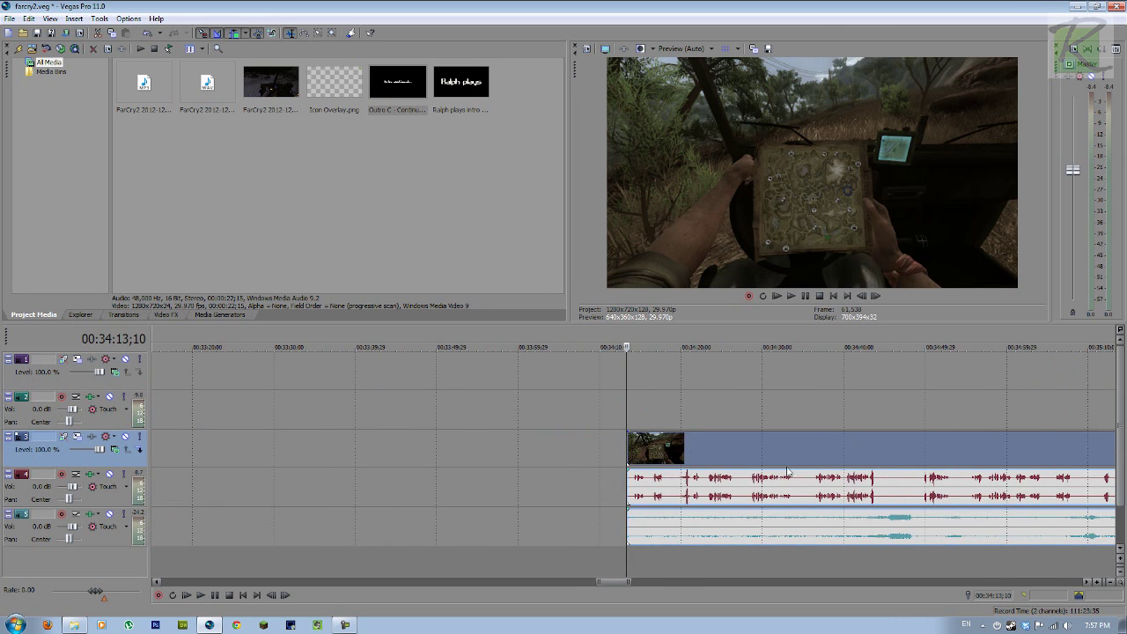
pyautogui.click(465, 80)
pyautogui.moveTo(465, 80); pyautogui.dragTo(315, 375)
pyautogui.rightClick(483, 378)
pyautogui.click(532, 371)
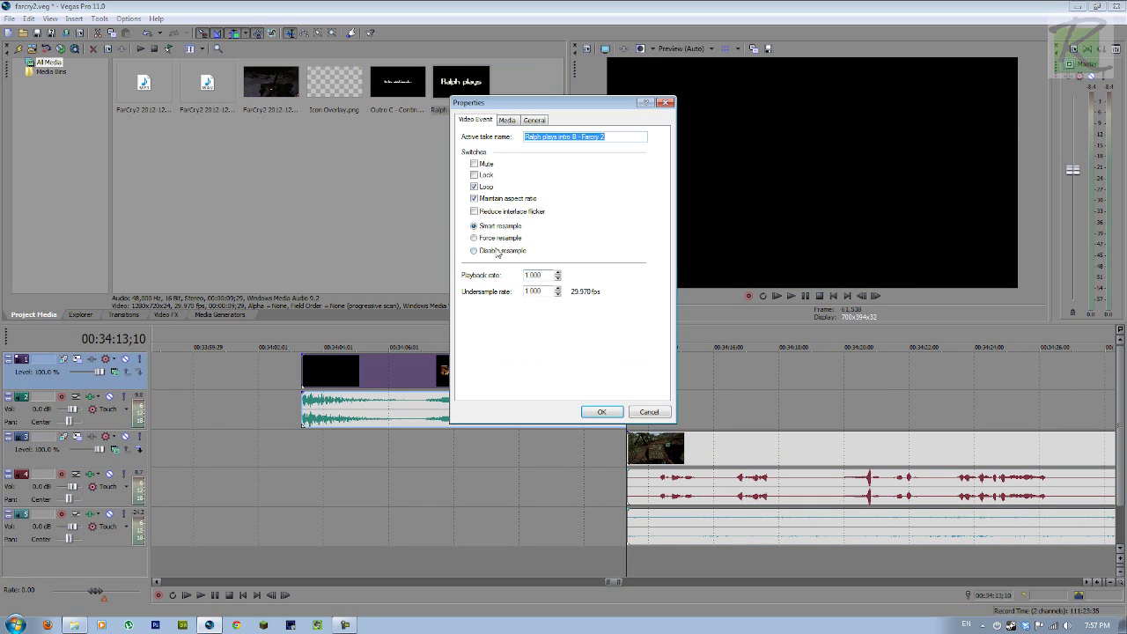
pyautogui.click(601, 412)
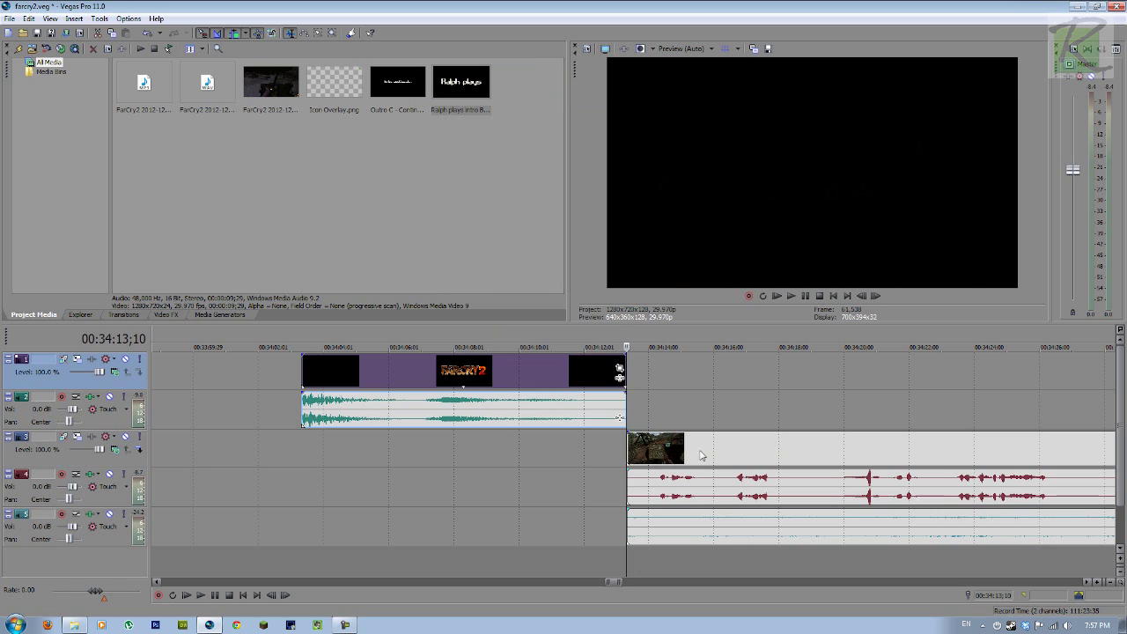
pyautogui.moveTo(700, 455); pyautogui.dragTo(667, 458)
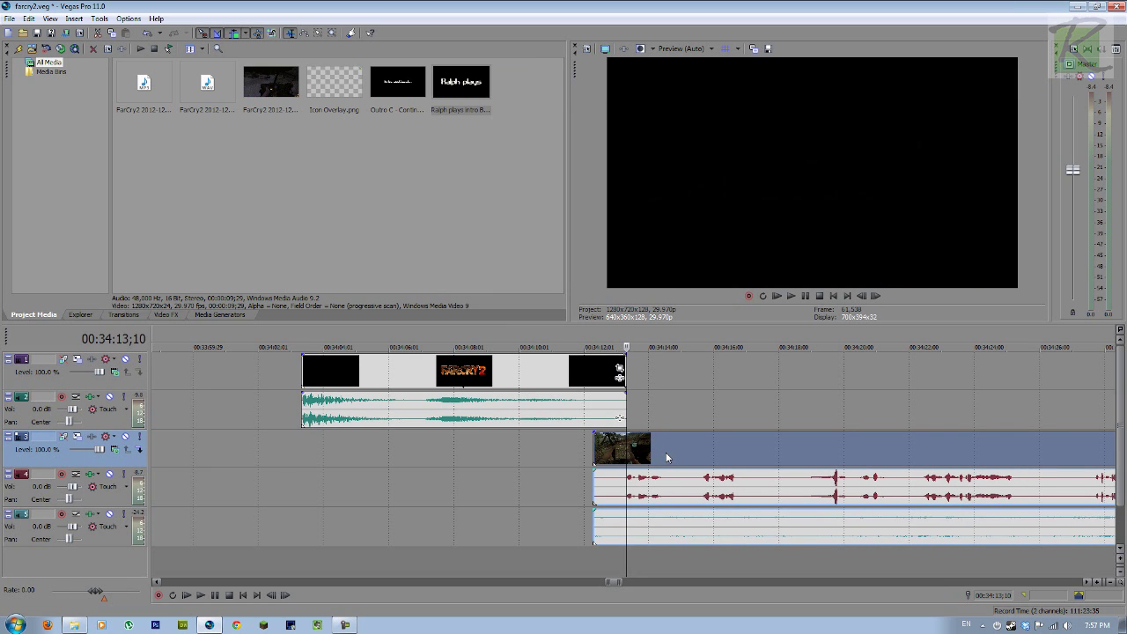
# Fade in the track 4 and 5 audio, fade out the intro video, and disable its resampling
pyautogui.moveTo(594, 470); pyautogui.dragTo(620, 470)
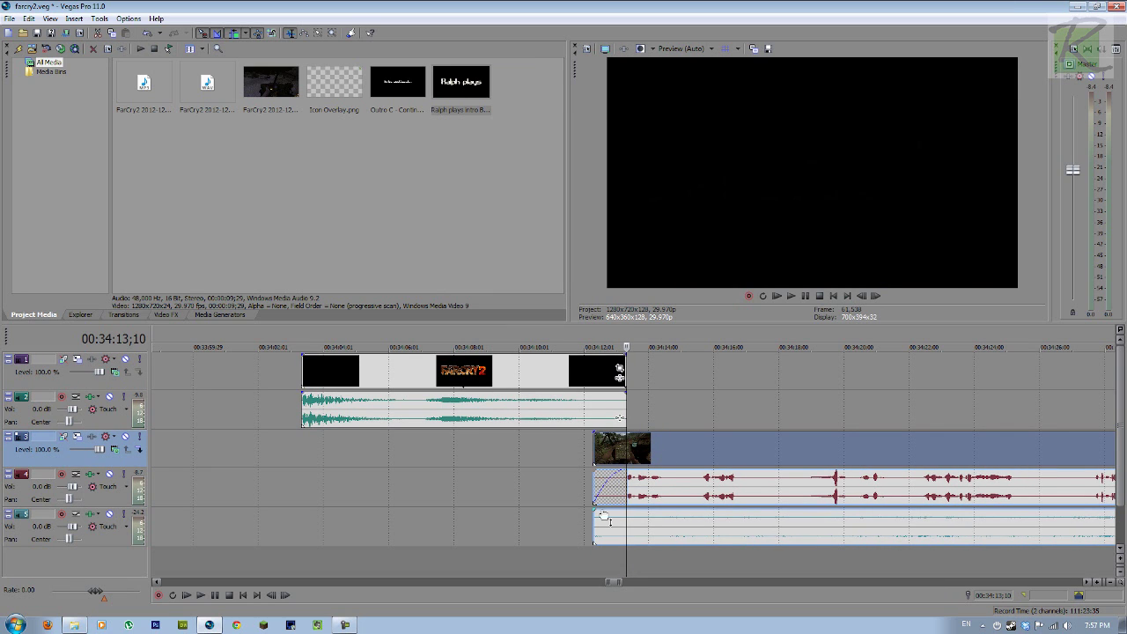
pyautogui.moveTo(594, 509); pyautogui.dragTo(623, 510)
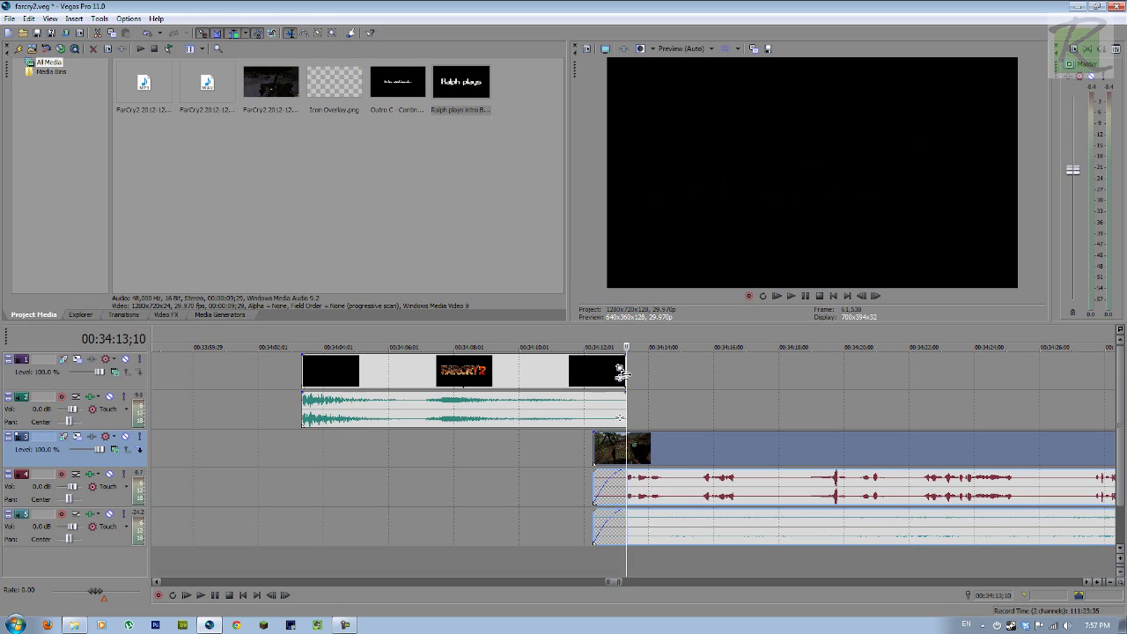
pyautogui.moveTo(623, 356); pyautogui.dragTo(595, 355)
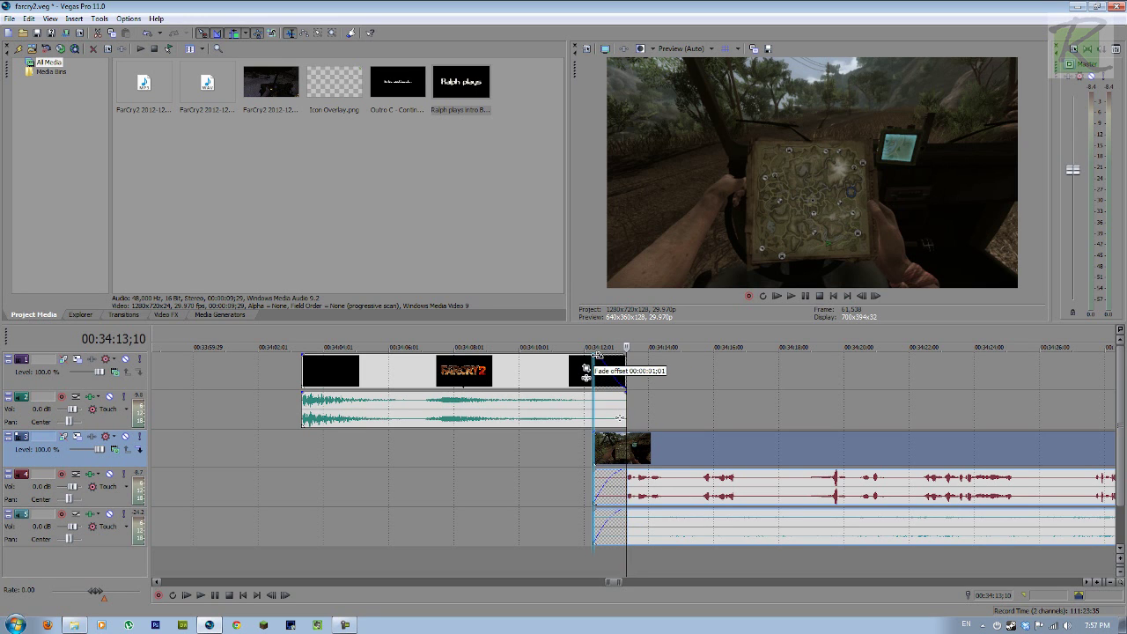
pyautogui.rightClick(518, 364)
pyautogui.click(544, 356)
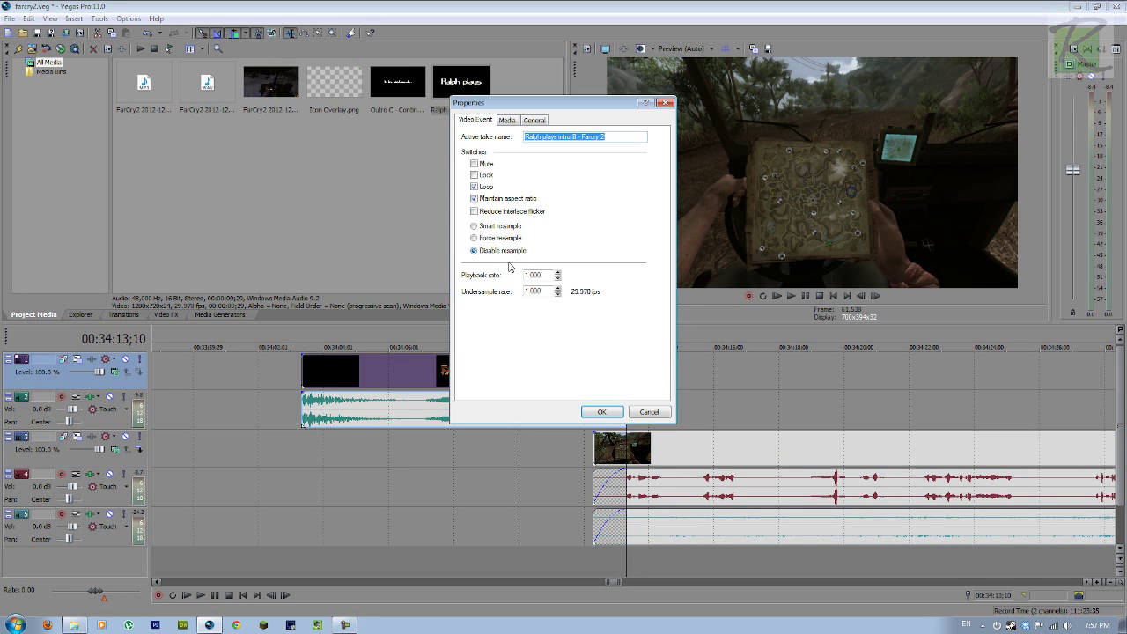
pyautogui.click(601, 411)
pyautogui.scroll(-10, 617, 423)
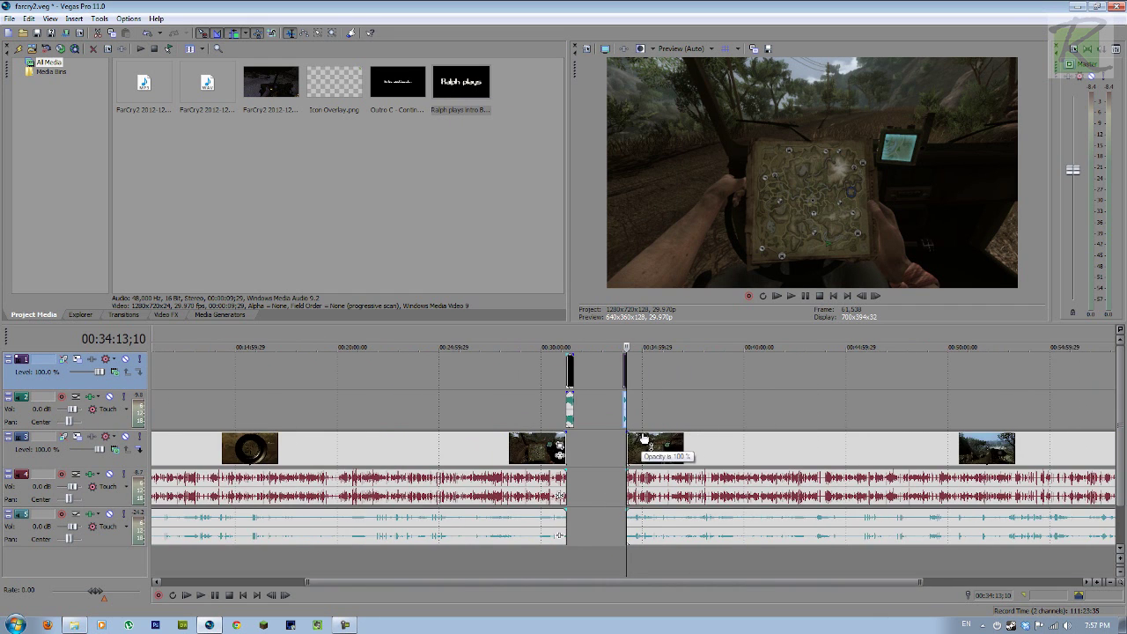
pyautogui.scroll(-3, 643, 439)
# Place Outro C at the project end with resampling disabled in its properties
pyautogui.click(1096, 453)
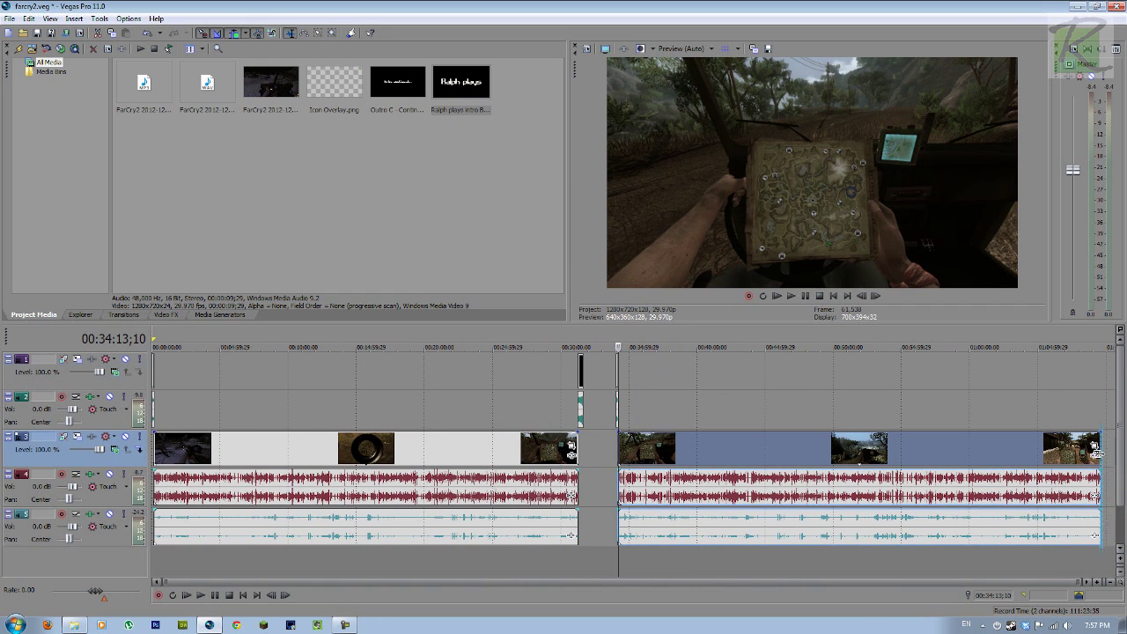
pyautogui.press('End')
pyautogui.scroll(10, 776, 420)
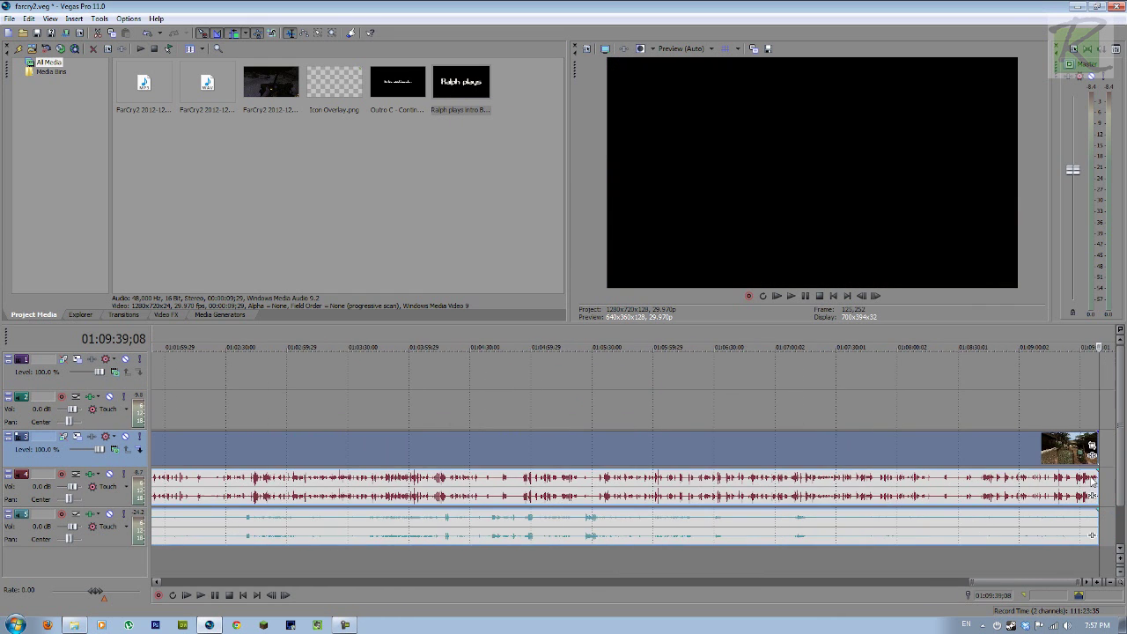
pyautogui.click(405, 103)
pyautogui.moveTo(1084, 407); pyautogui.dragTo(1111, 388)
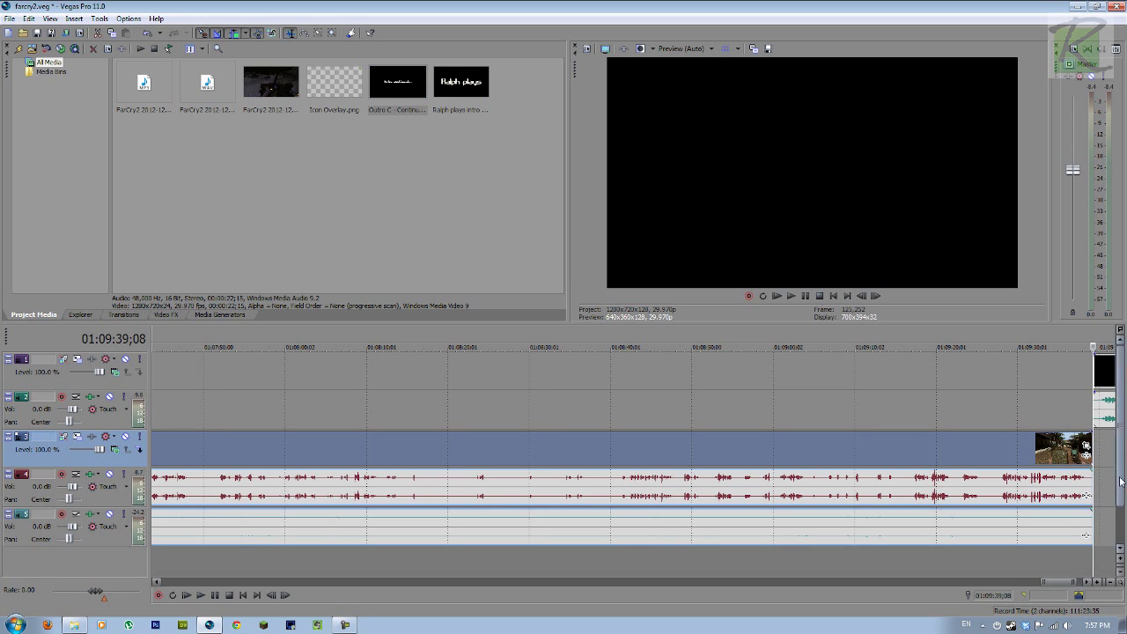
pyautogui.scroll(3, 775, 401)
pyautogui.rightClick(762, 367)
pyautogui.click(758, 362)
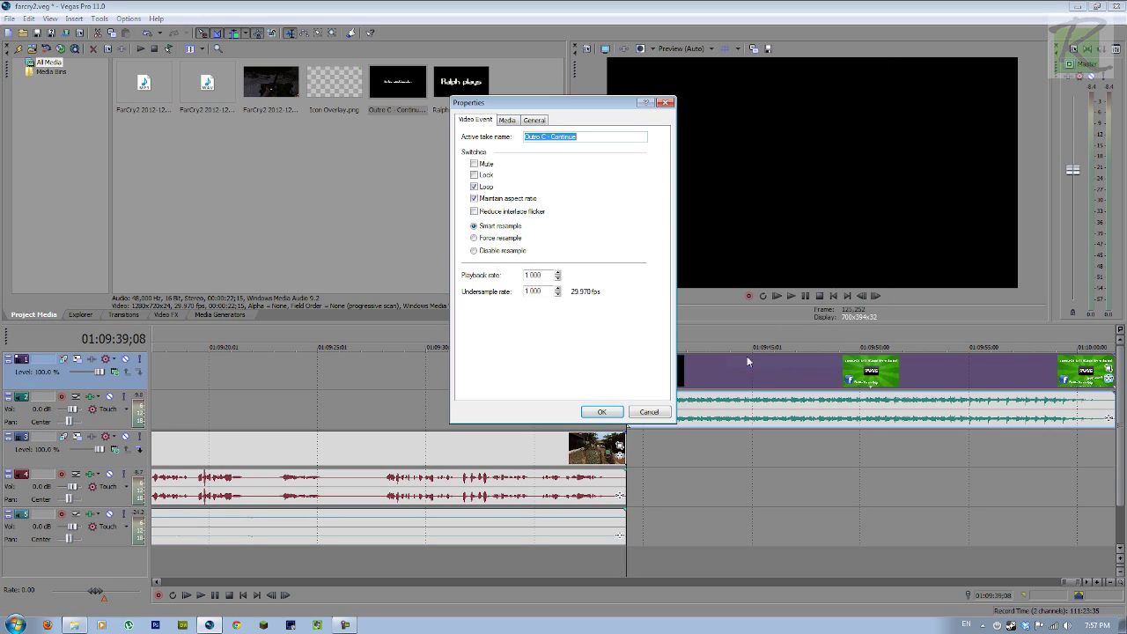
pyautogui.click(516, 252)
pyautogui.click(595, 410)
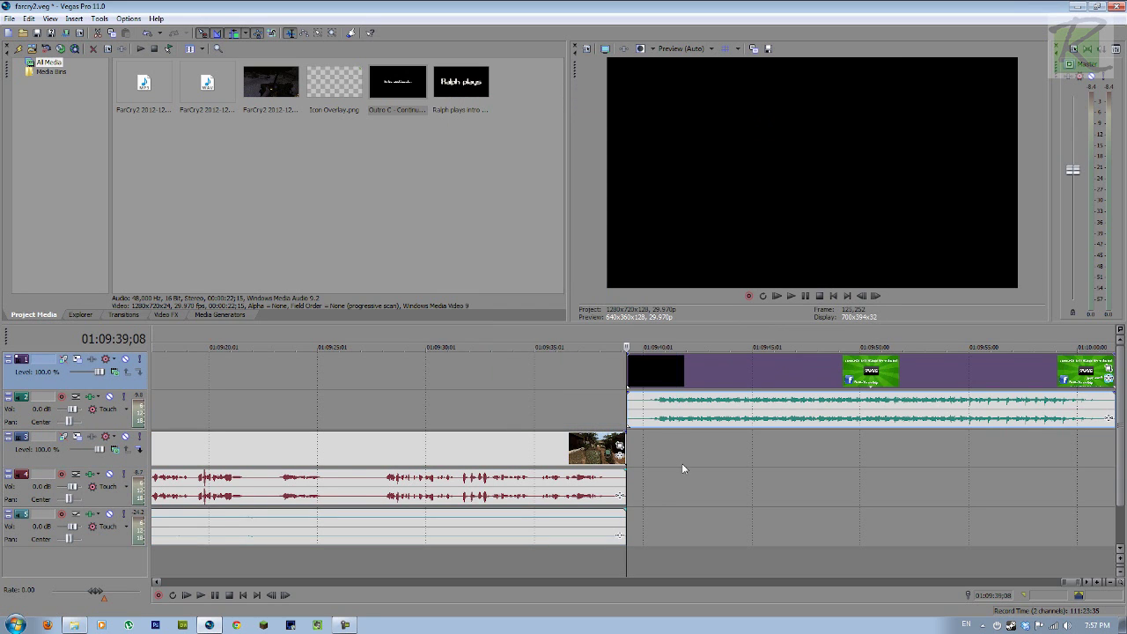
# Overlap the outro with the gameplay, fading out track 4 and 5 audio and fading in the outro
pyautogui.scroll(3, 683, 464)
pyautogui.moveTo(709, 384); pyautogui.dragTo(676, 372)
pyautogui.moveTo(629, 469); pyautogui.dragTo(584, 475)
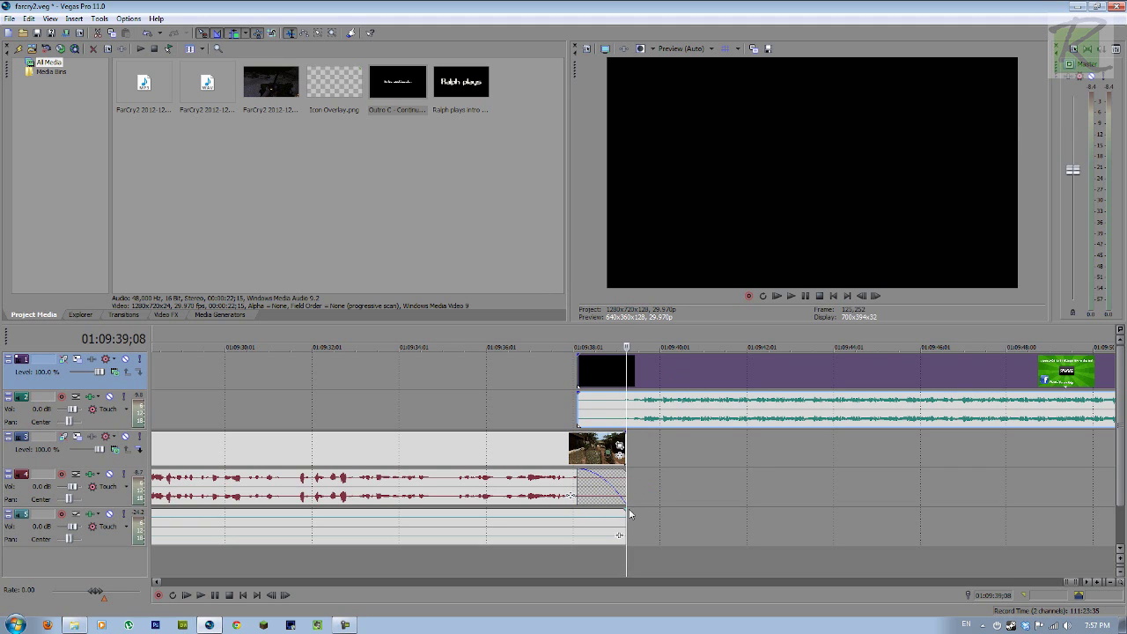
pyautogui.moveTo(627, 512); pyautogui.dragTo(576, 511)
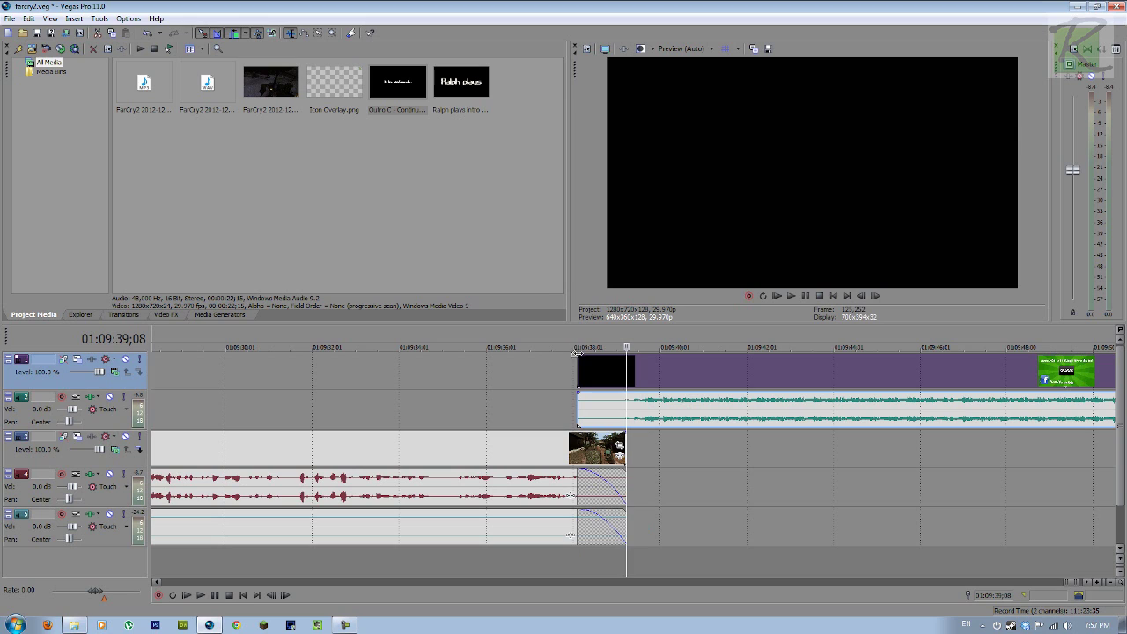
pyautogui.moveTo(577, 353); pyautogui.dragTo(627, 354)
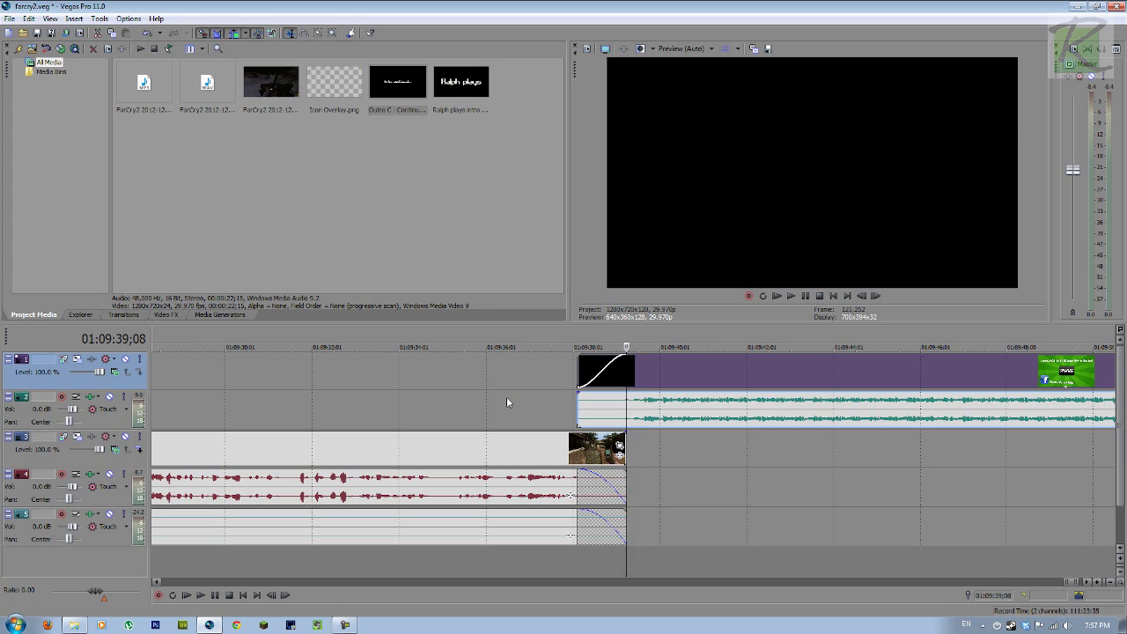
pyautogui.scroll(-10, 542, 389)
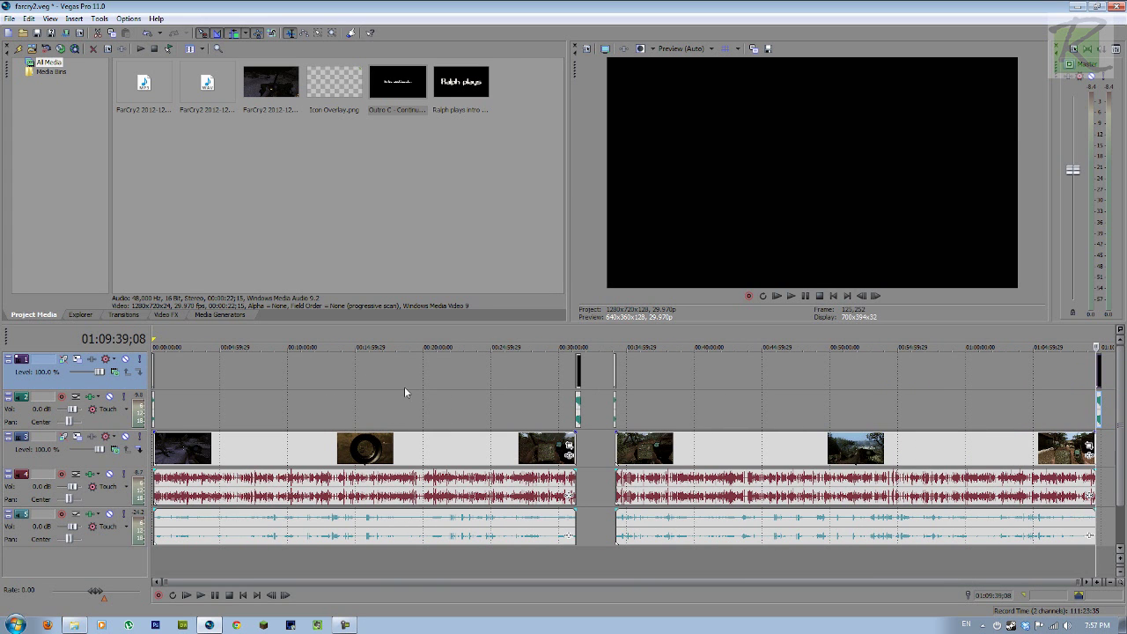
# Try out time-range selections for both episodes on the ruler, then clear the selection
pyautogui.moveTo(579, 340); pyautogui.dragTo(154, 342)
pyautogui.click(578, 342)
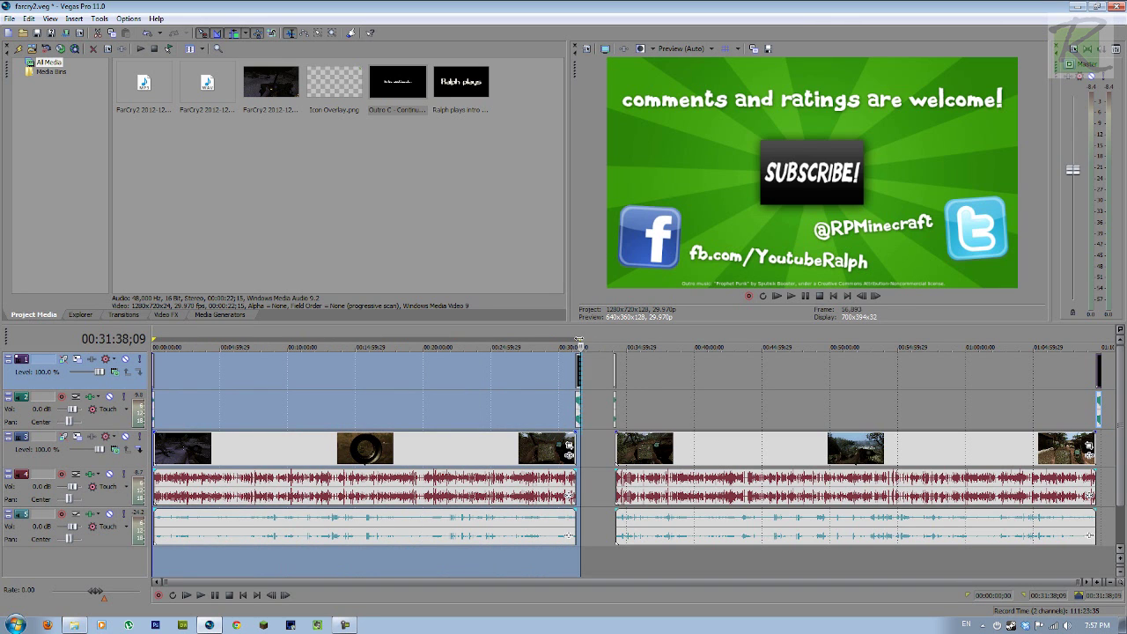
pyautogui.moveTo(619, 340); pyautogui.dragTo(1085, 364)
pyautogui.scroll(5, 999, 358)
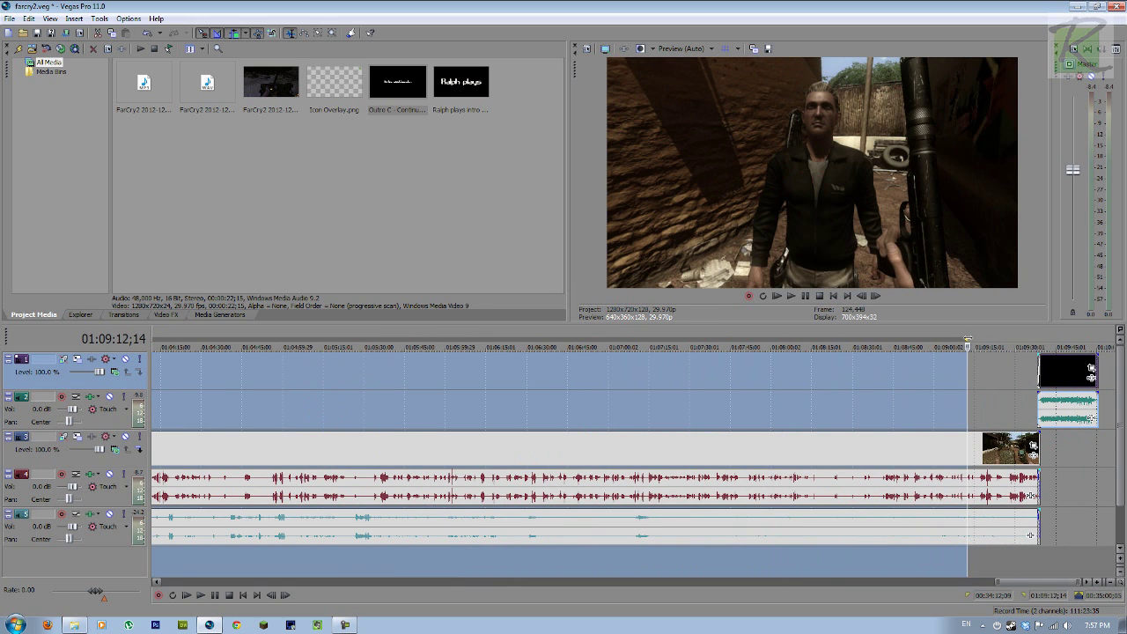
pyautogui.click(967, 341)
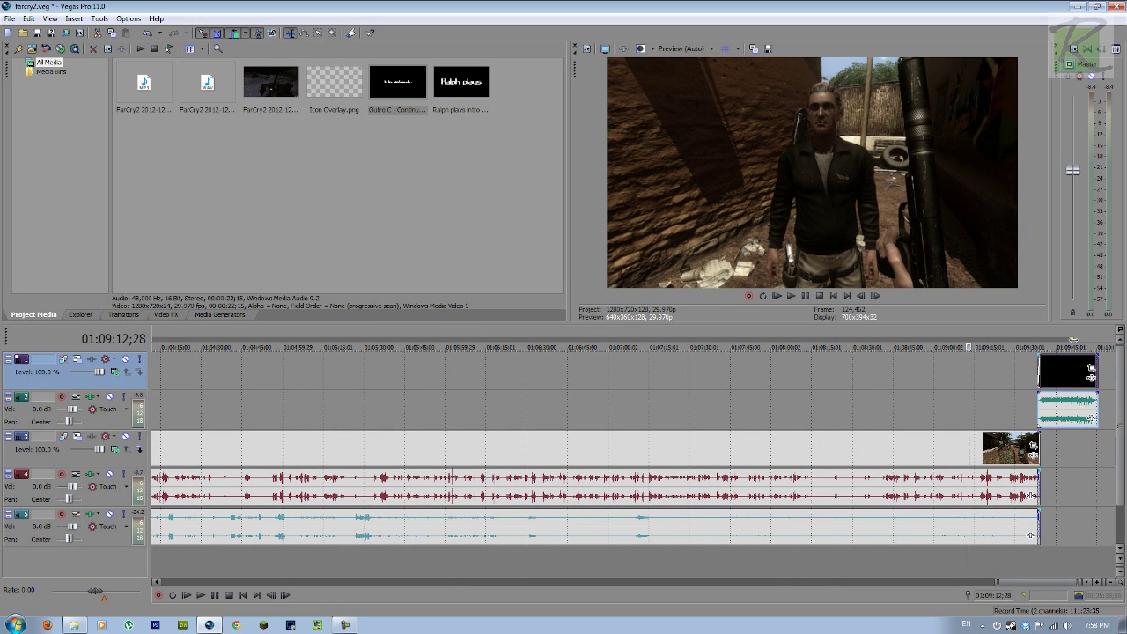
# Mark a time range from 00:34:03 to the end of the outro
pyautogui.moveTo(1094, 339); pyautogui.dragTo(959, 343)
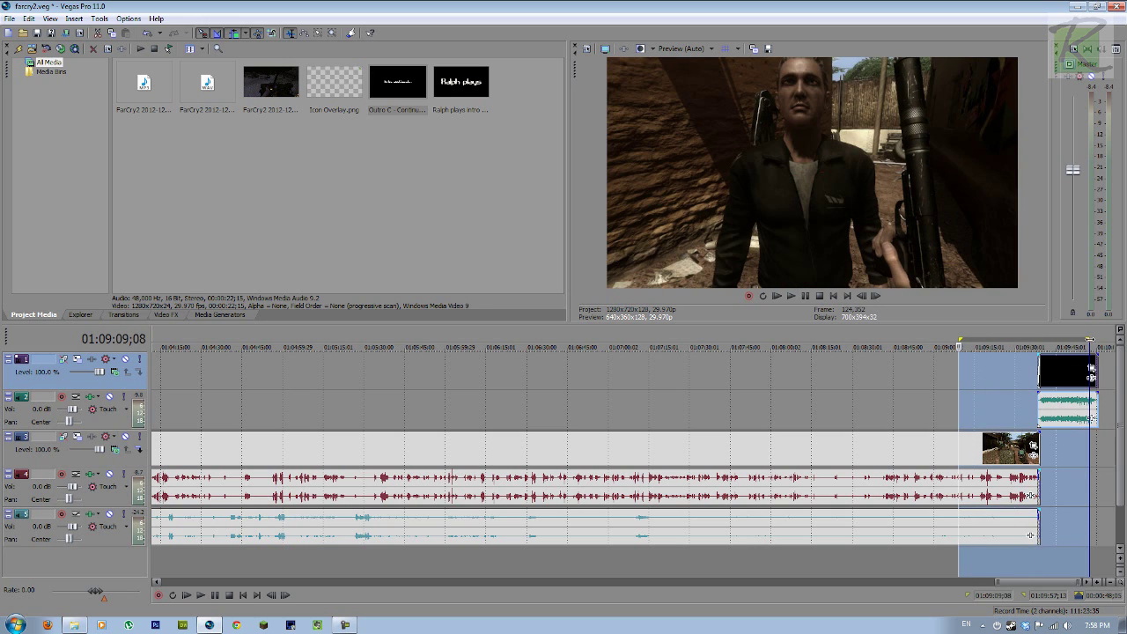
pyautogui.moveTo(1090, 339); pyautogui.dragTo(1097, 339)
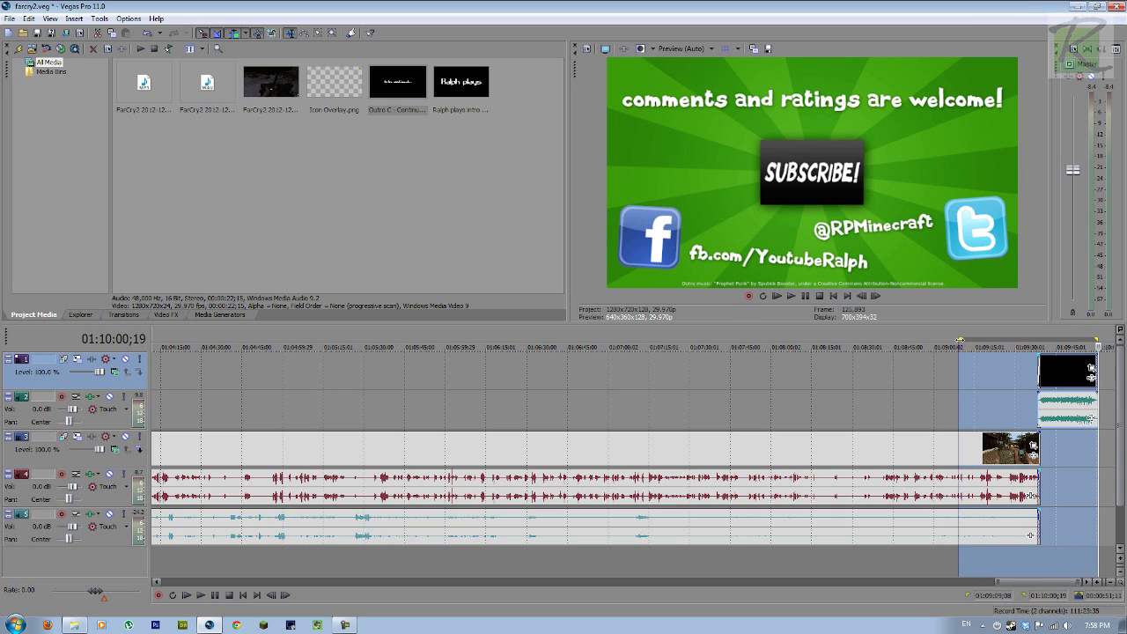
pyautogui.moveTo(962, 341); pyautogui.dragTo(376, 341)
pyautogui.scroll(-5, 510, 376)
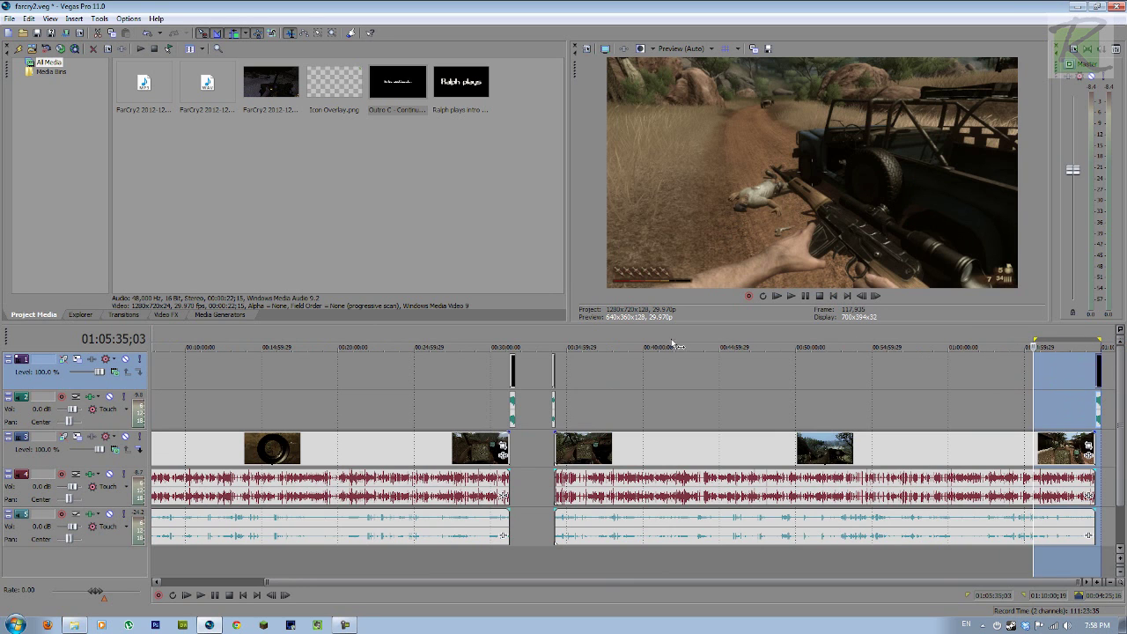
pyautogui.moveTo(1037, 338); pyautogui.dragTo(557, 338)
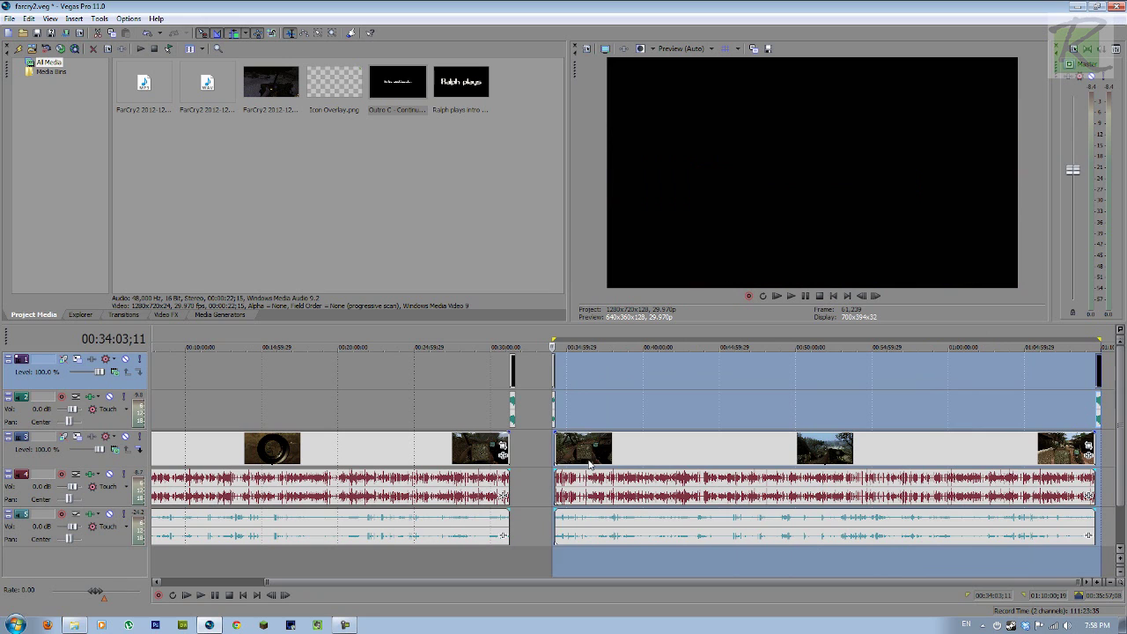
# Open and close the File menu without choosing anything, then move the playhead to 00:25:55
pyautogui.click(9, 18)
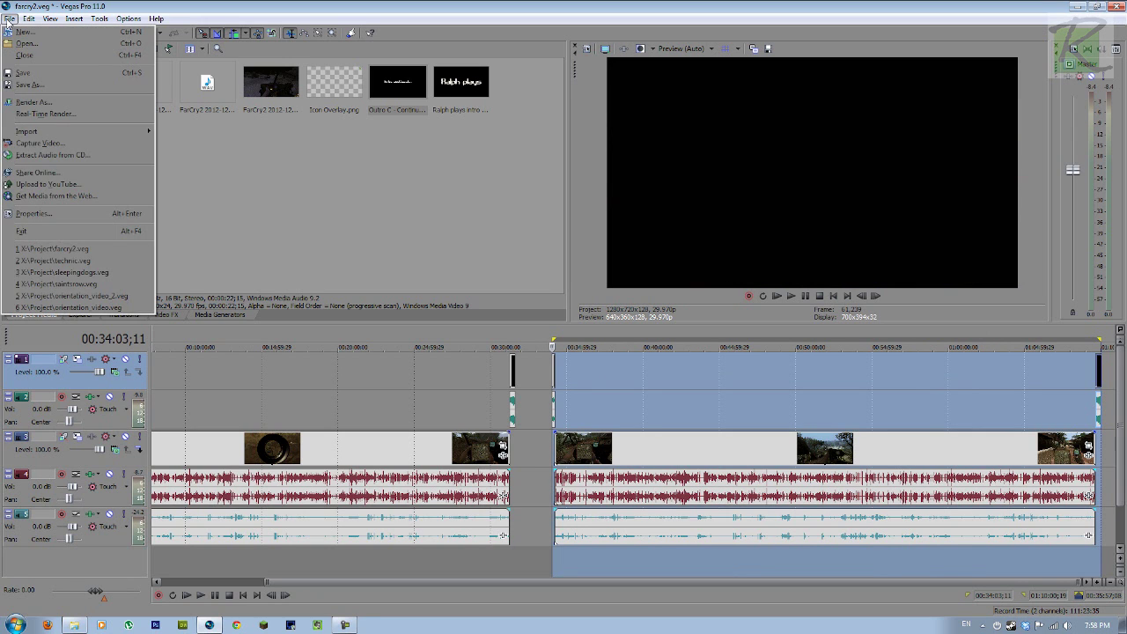
pyautogui.click(217, 6)
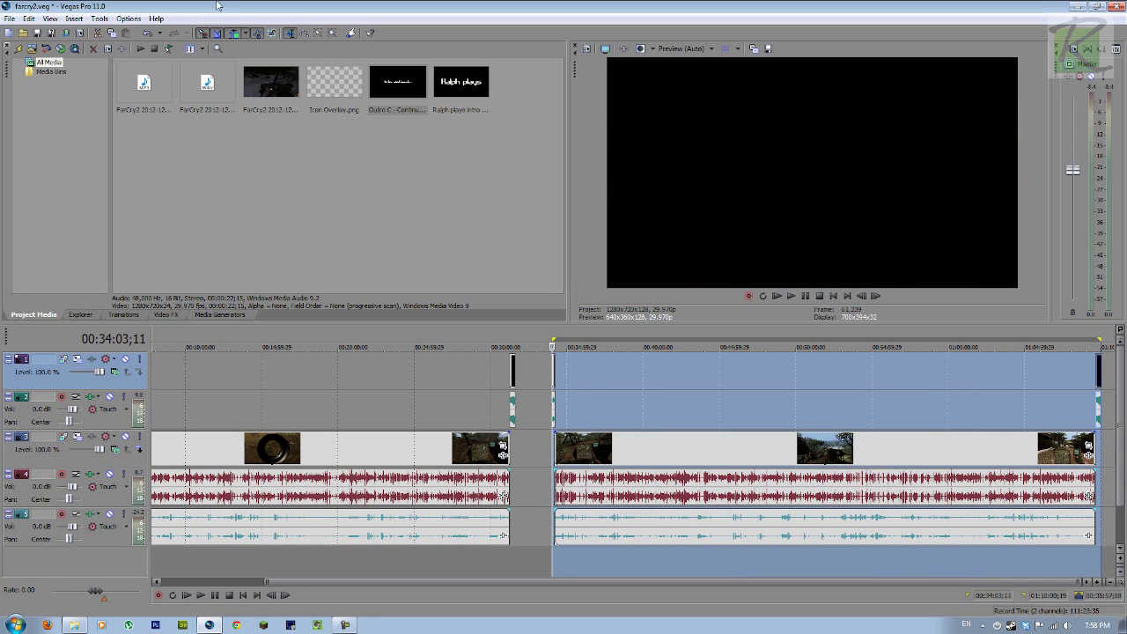
pyautogui.click(428, 404)
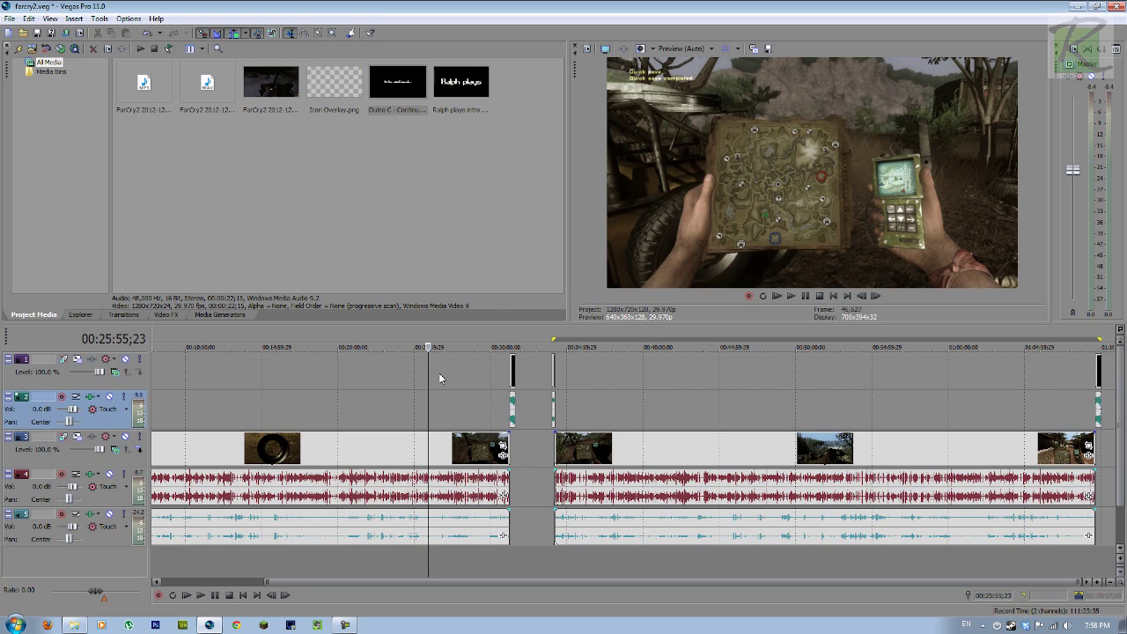
# Put Icon Overlay.png on a new top video track, starting at 00:00:00 and stretched to the timeline end
pyautogui.hotkey('ctrl', 'shift', 'q')
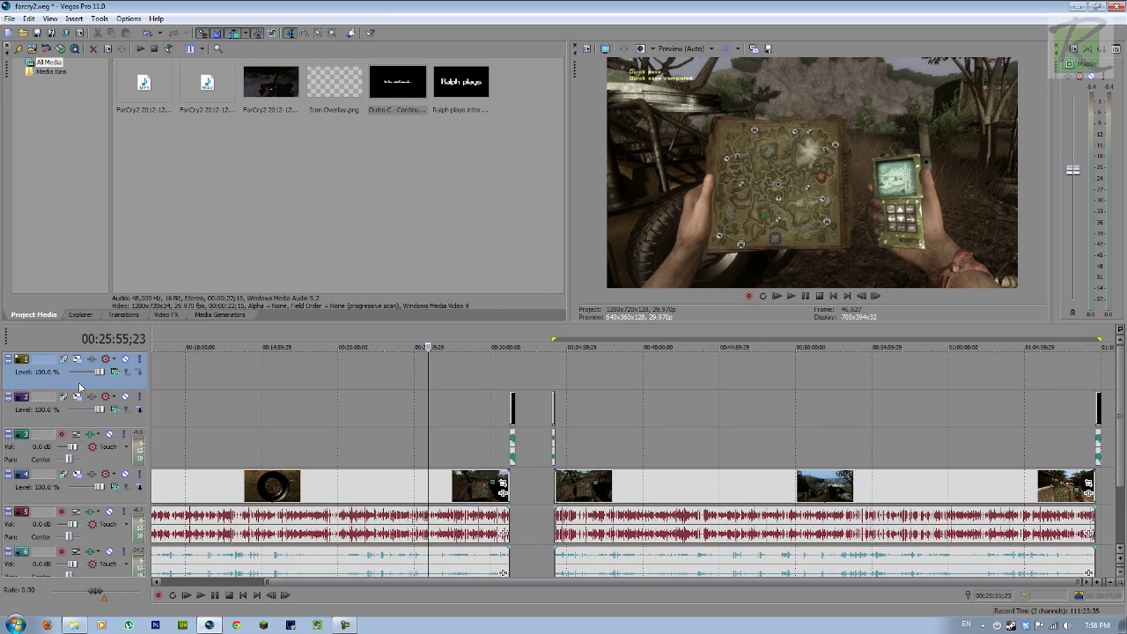
pyautogui.click(341, 84)
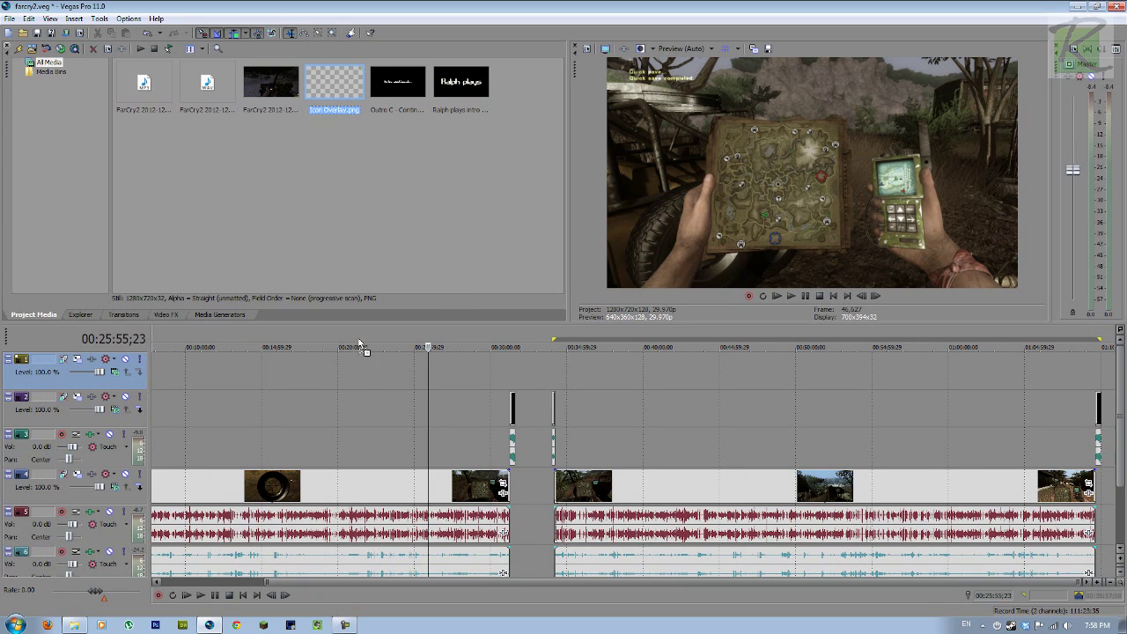
pyautogui.moveTo(357, 368); pyautogui.dragTo(357, 367)
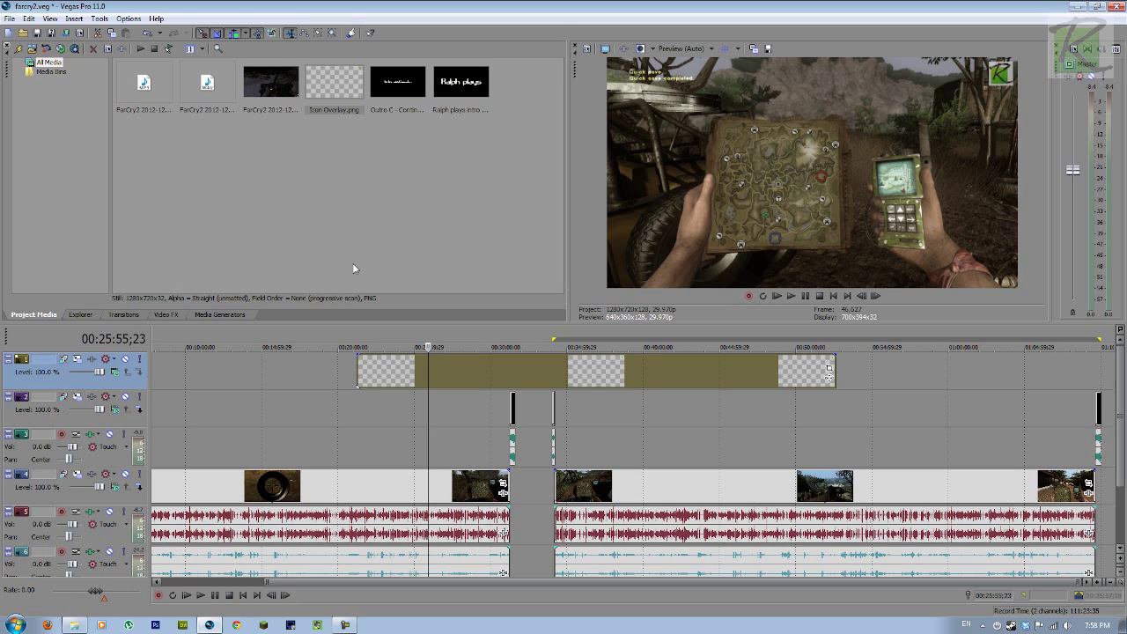
pyautogui.scroll(-2, 387, 454)
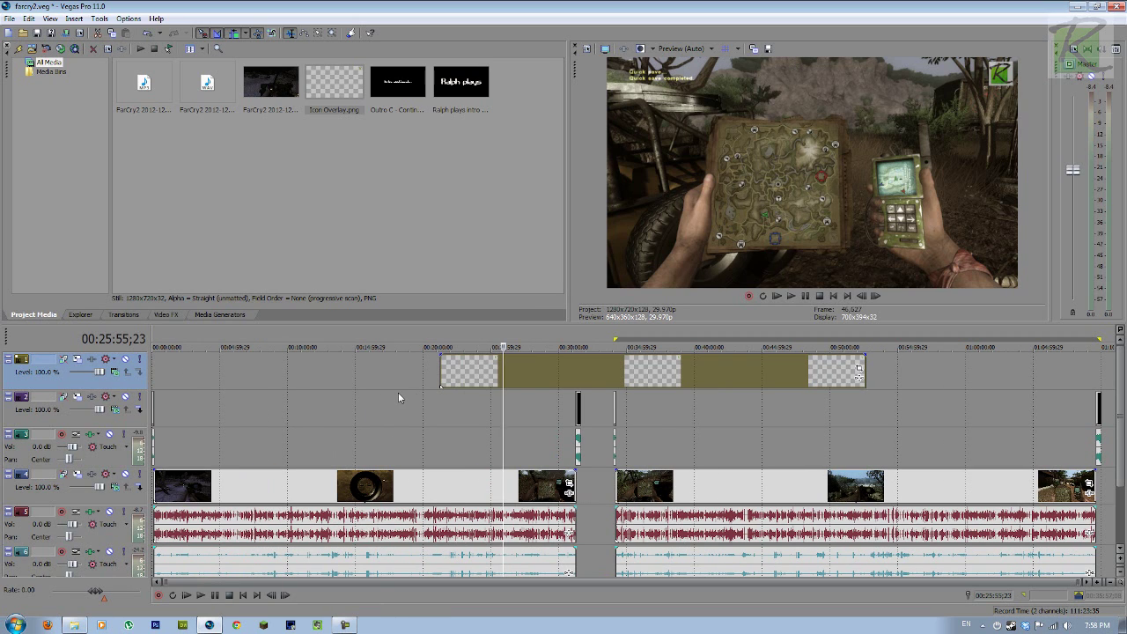
pyautogui.moveTo(625, 374); pyautogui.dragTo(146, 360)
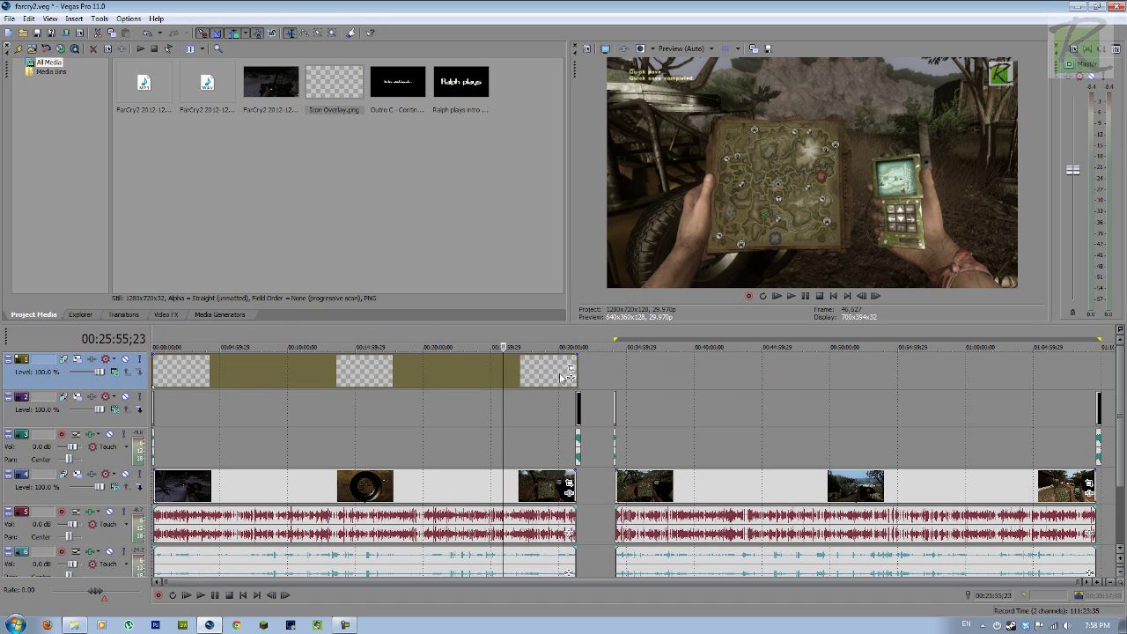
pyautogui.moveTo(563, 374); pyautogui.dragTo(1097, 375)
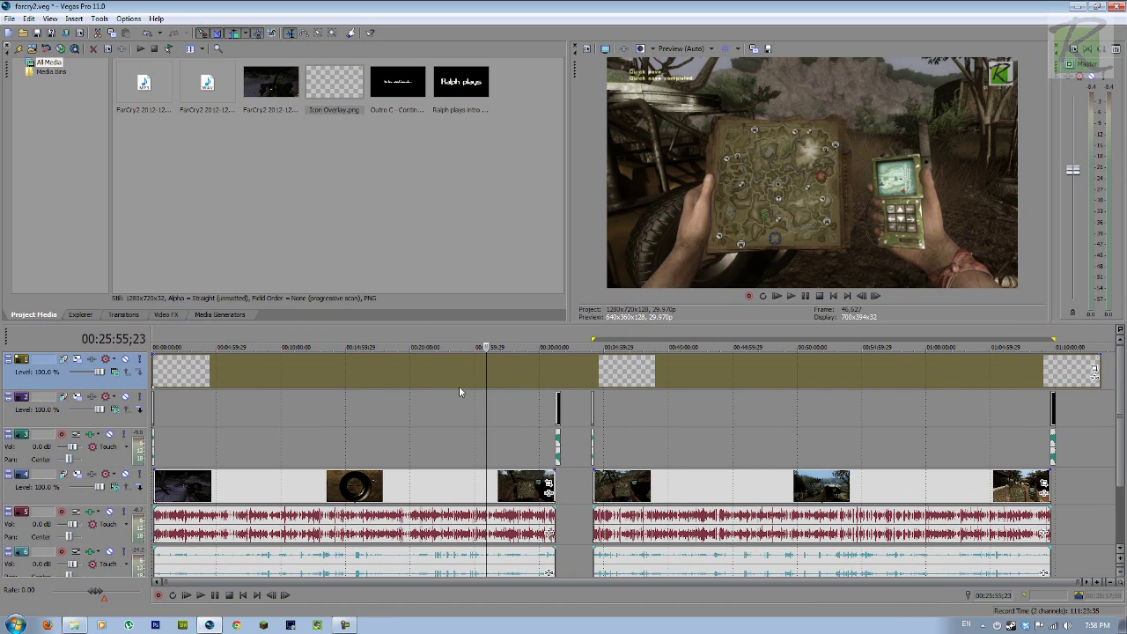
# Play from about 00:31:15 to check the overlay, jumping to the second episode at 00:34:03
pyautogui.click(554, 403)
pyautogui.press('space')
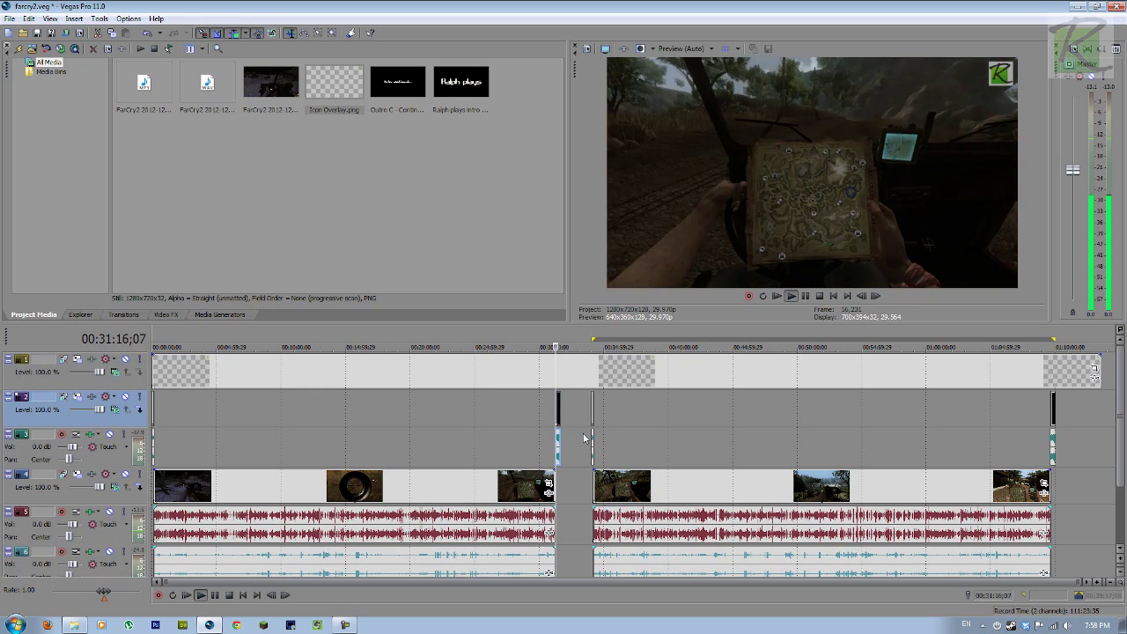
pyautogui.click(592, 408)
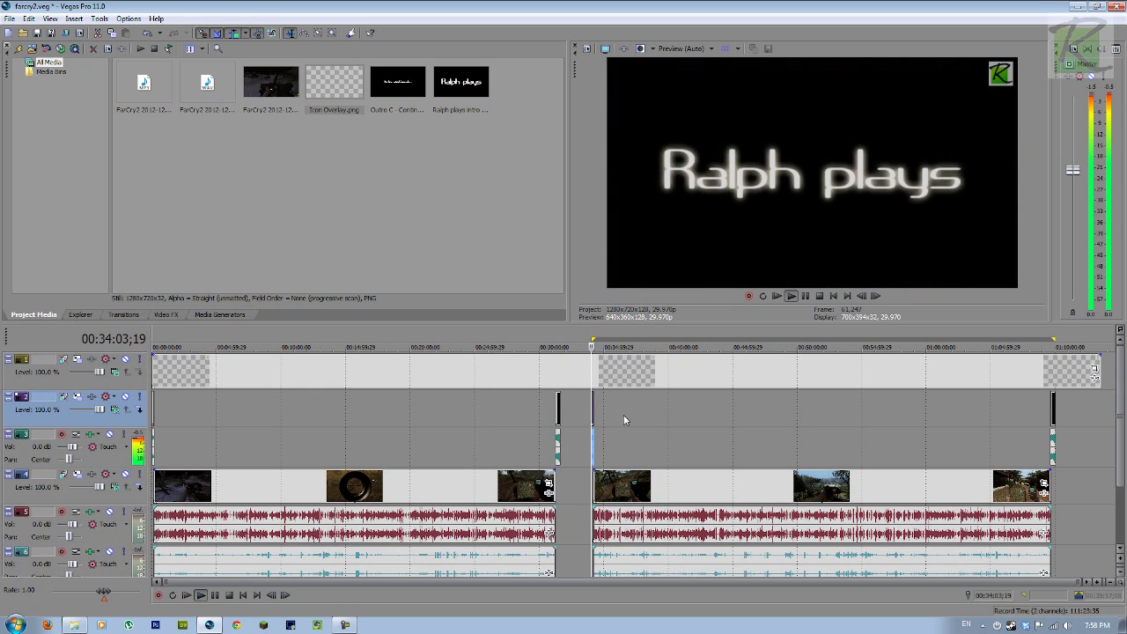
pyautogui.press('space')
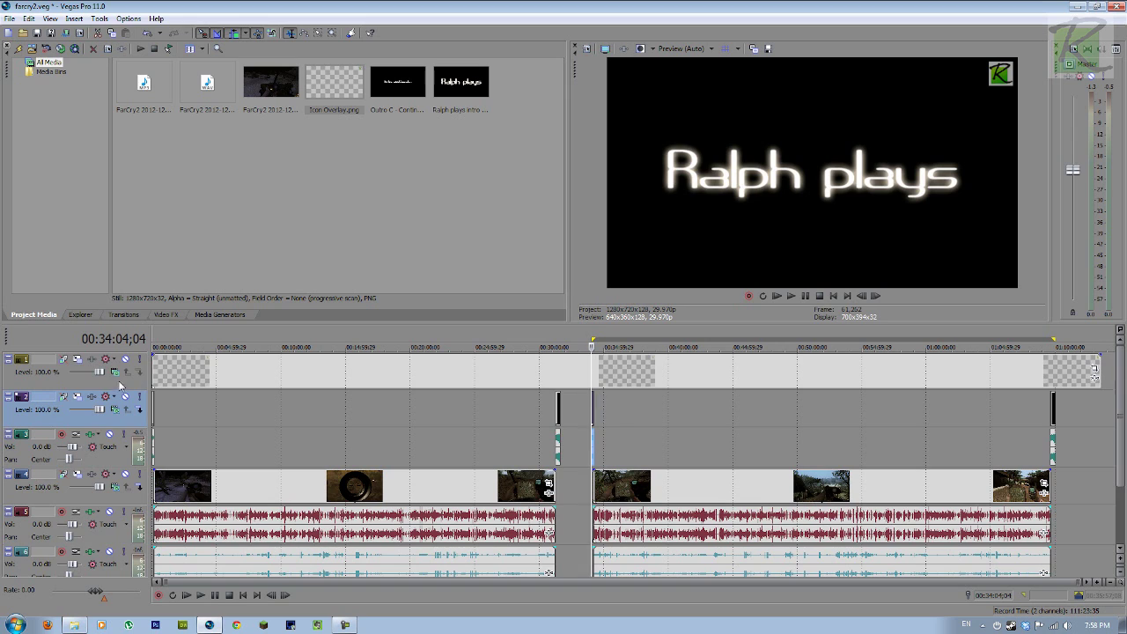
# Move the overlay track down to third position, just above the gameplay, and shrink it to a thin strip
pyautogui.moveTo(120, 384); pyautogui.dragTo(176, 472)
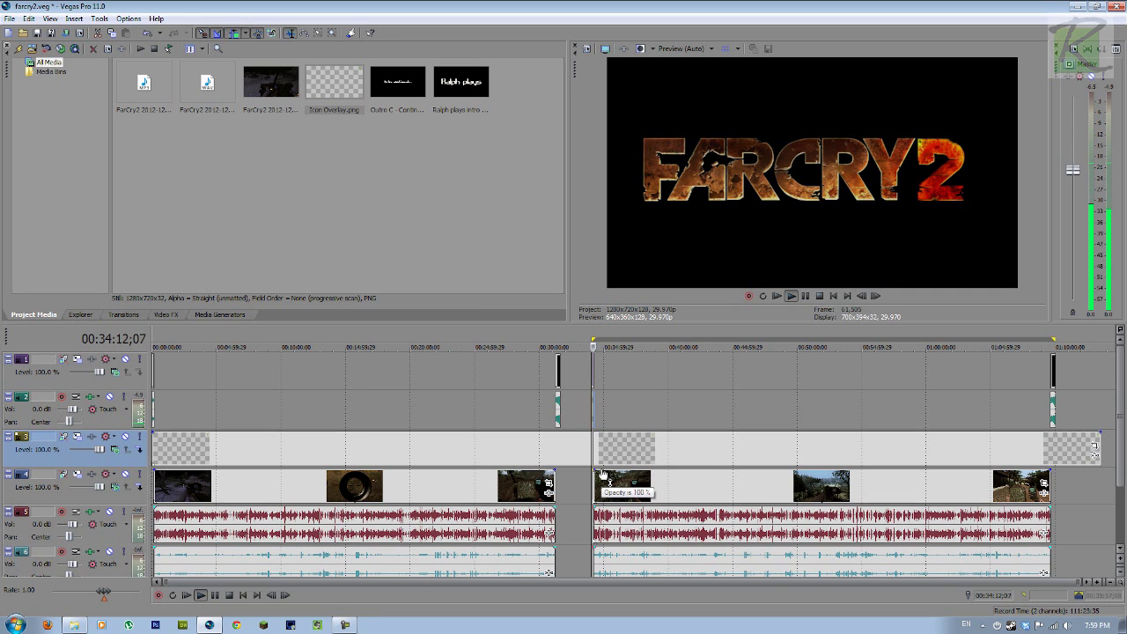
pyautogui.press('Return')
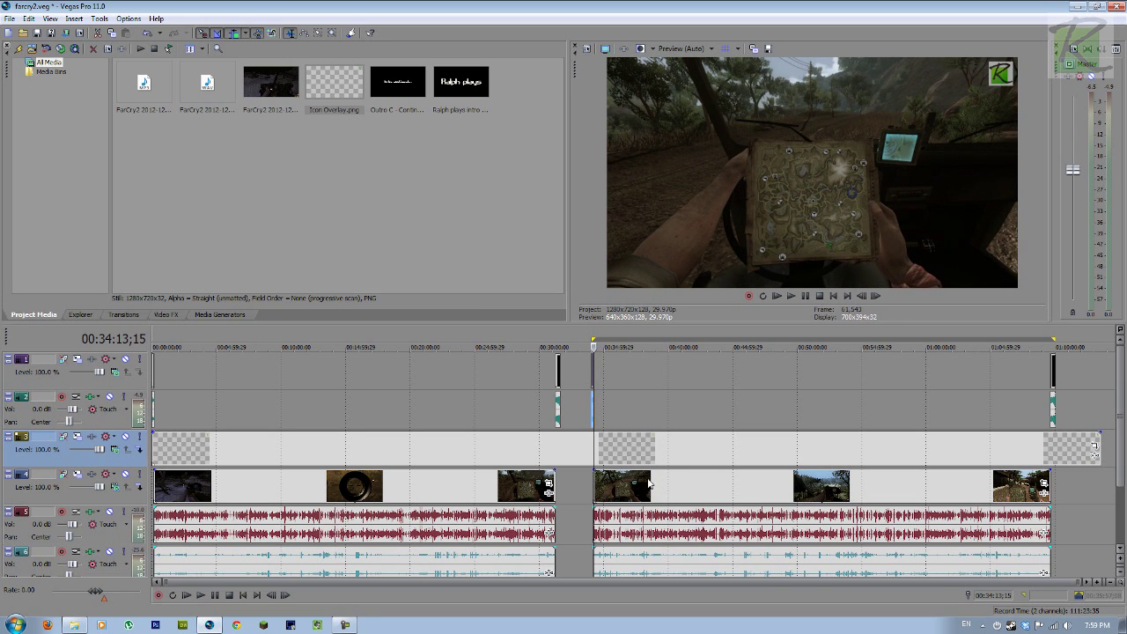
pyautogui.click(485, 366)
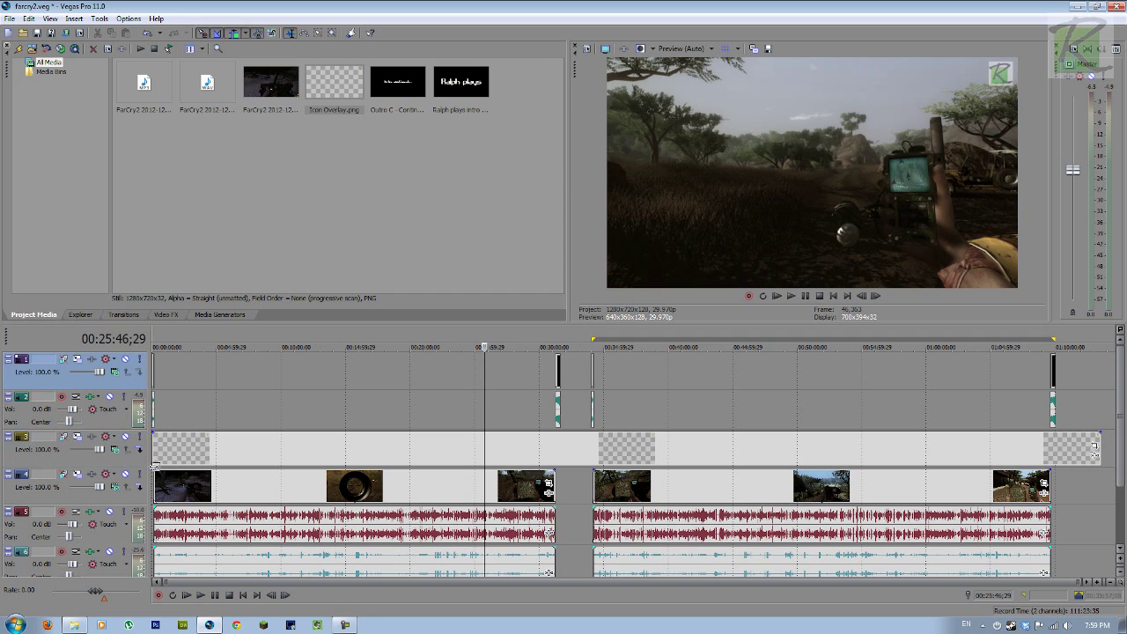
pyautogui.moveTo(110, 468); pyautogui.dragTo(128, 434)
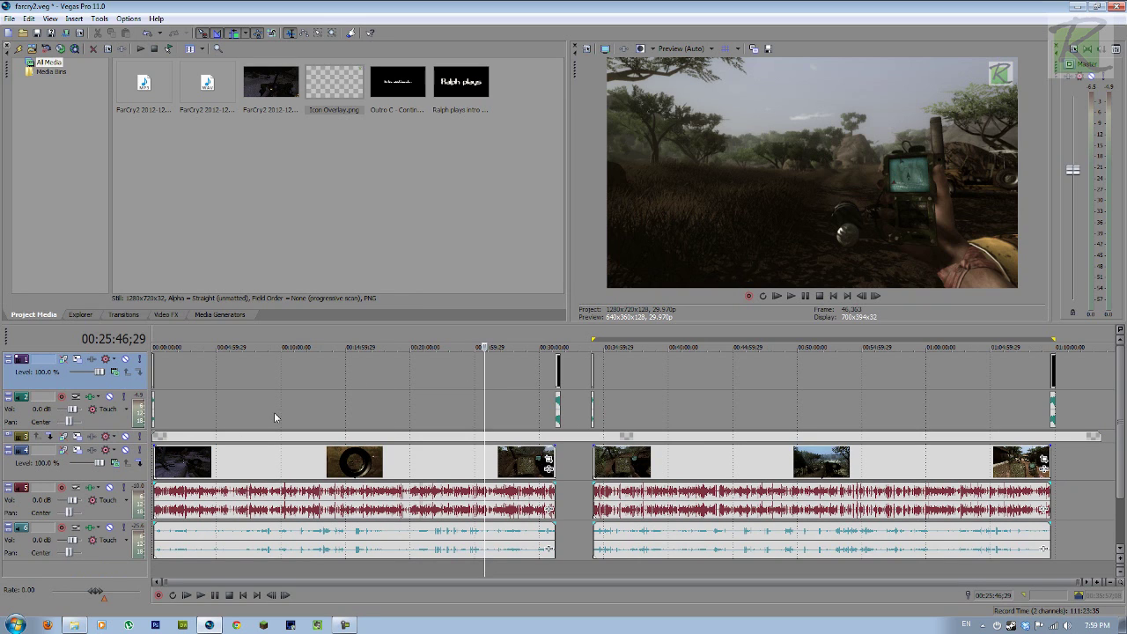
# Scrub the first half and name the marker near 00:14:49 'Go Find a Small Container'
pyautogui.click(319, 403)
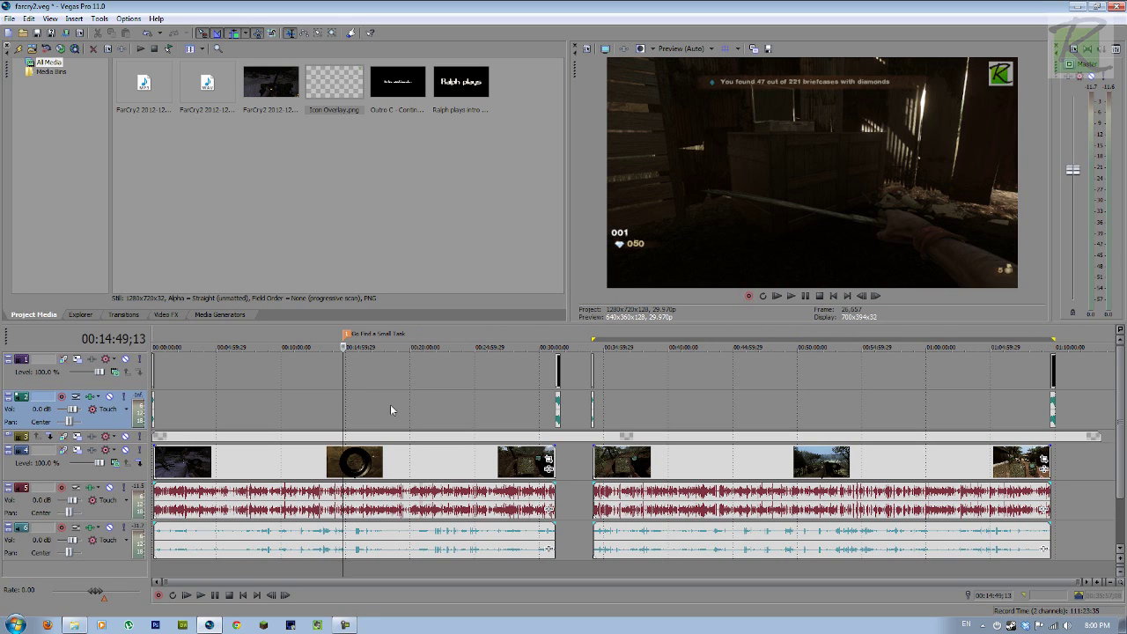
pyautogui.moveTo(345, 397)
pyautogui.mouseDown()
pyautogui.moveTo(365, 397)
pyautogui.moveTo(345, 397)
pyautogui.mouseUp()
pyautogui.click(374, 339)
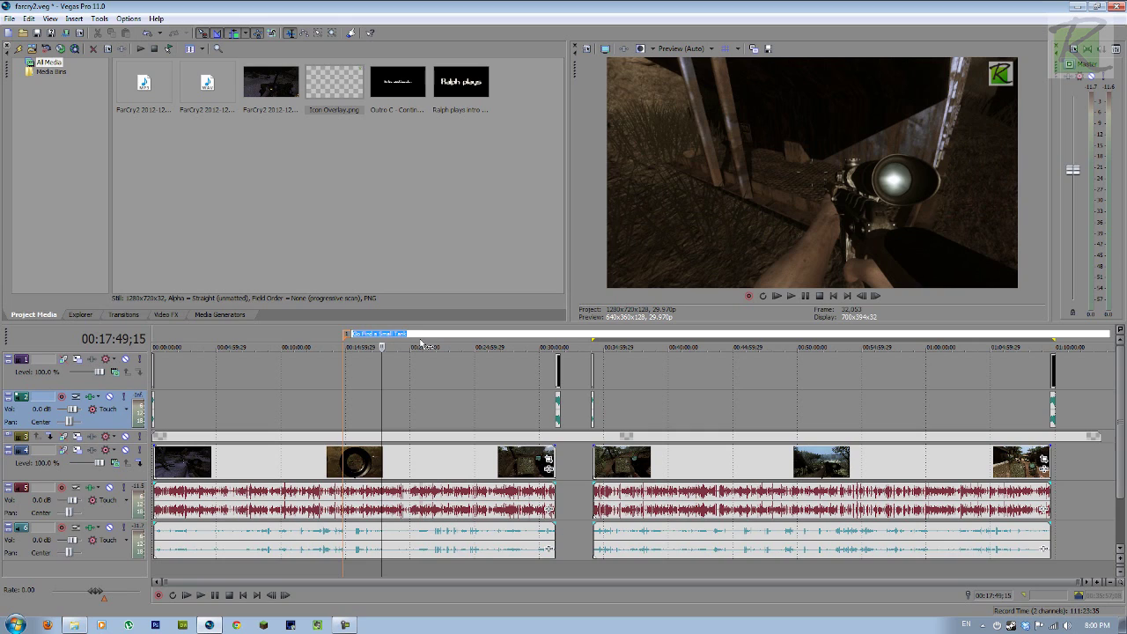
pyautogui.press('Return')
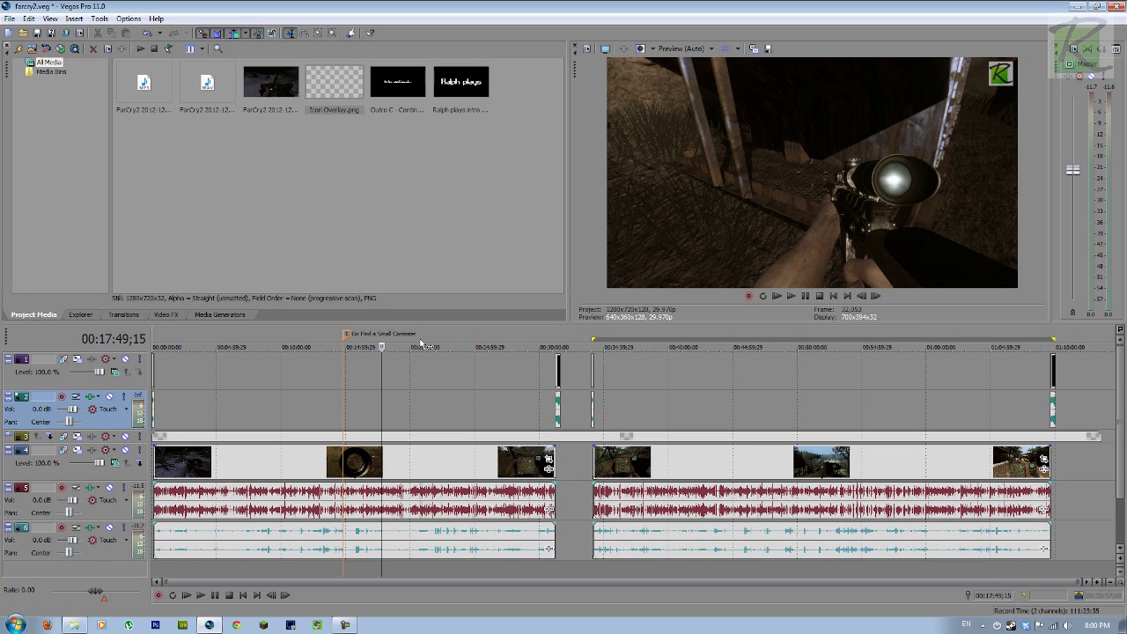
pyautogui.click(635, 398)
pyautogui.moveTo(634, 401); pyautogui.dragTo(750, 392)
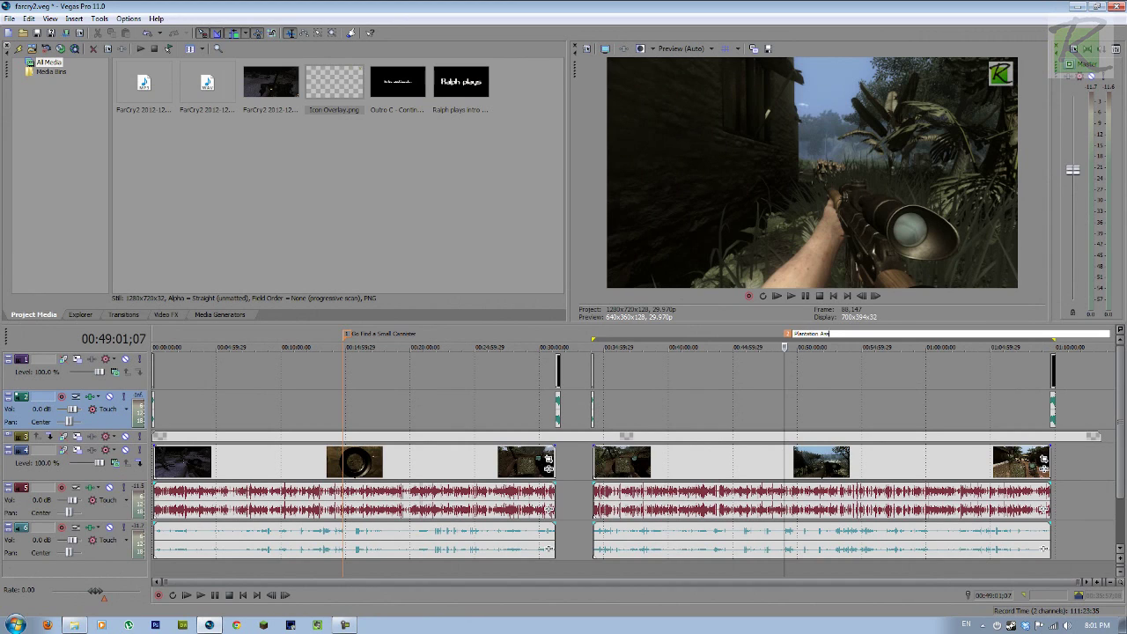
pyautogui.click(794, 407)
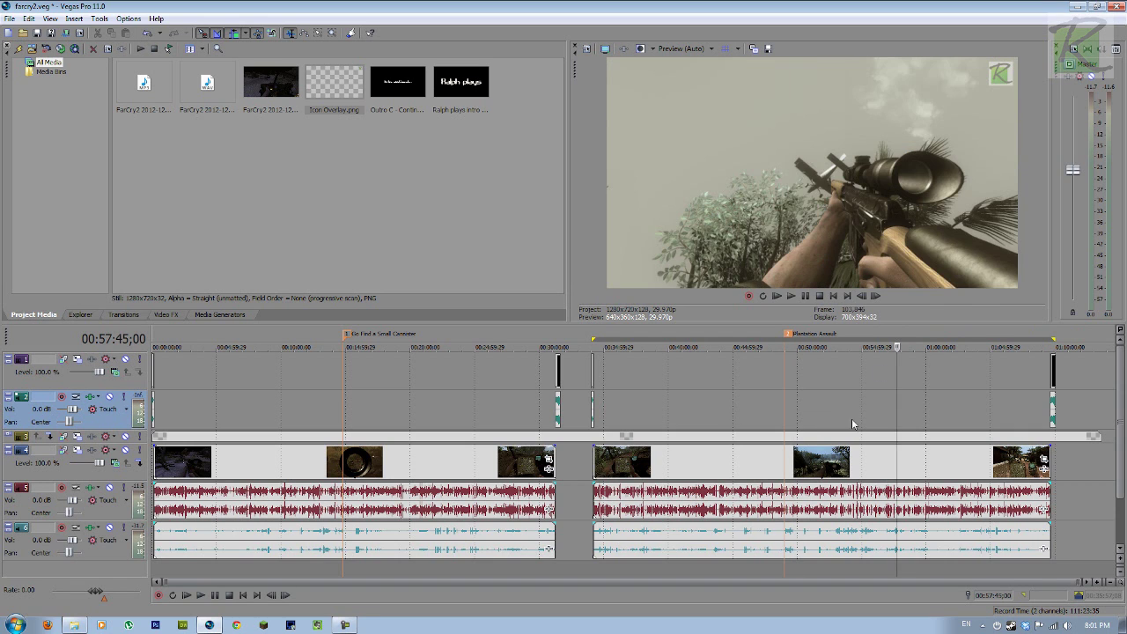
pyautogui.click(859, 410)
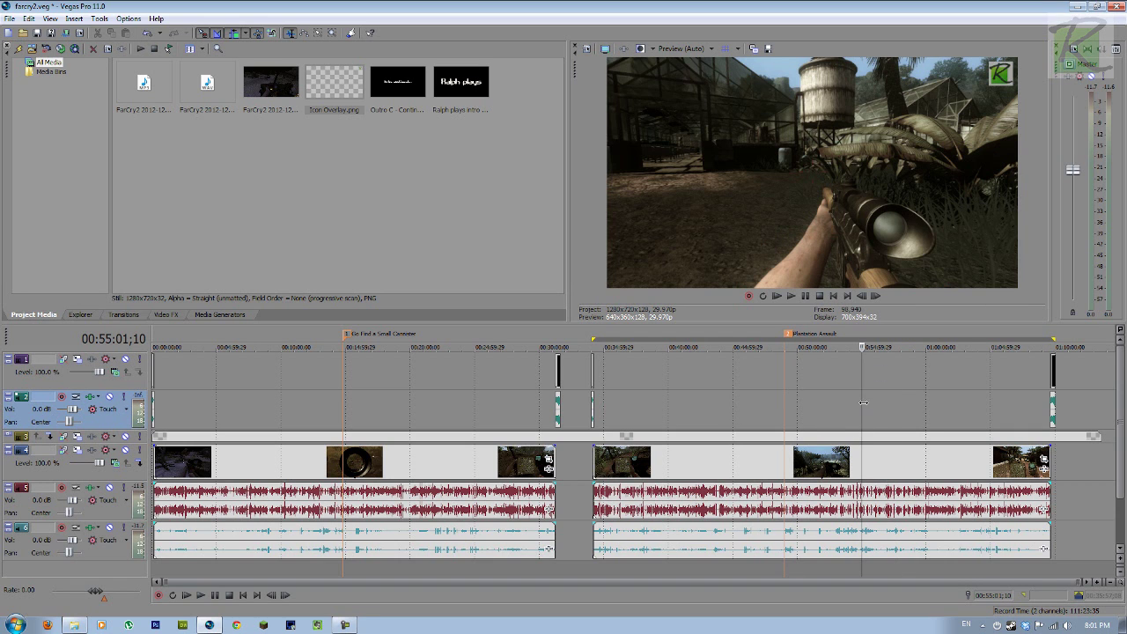
pyautogui.click(789, 334)
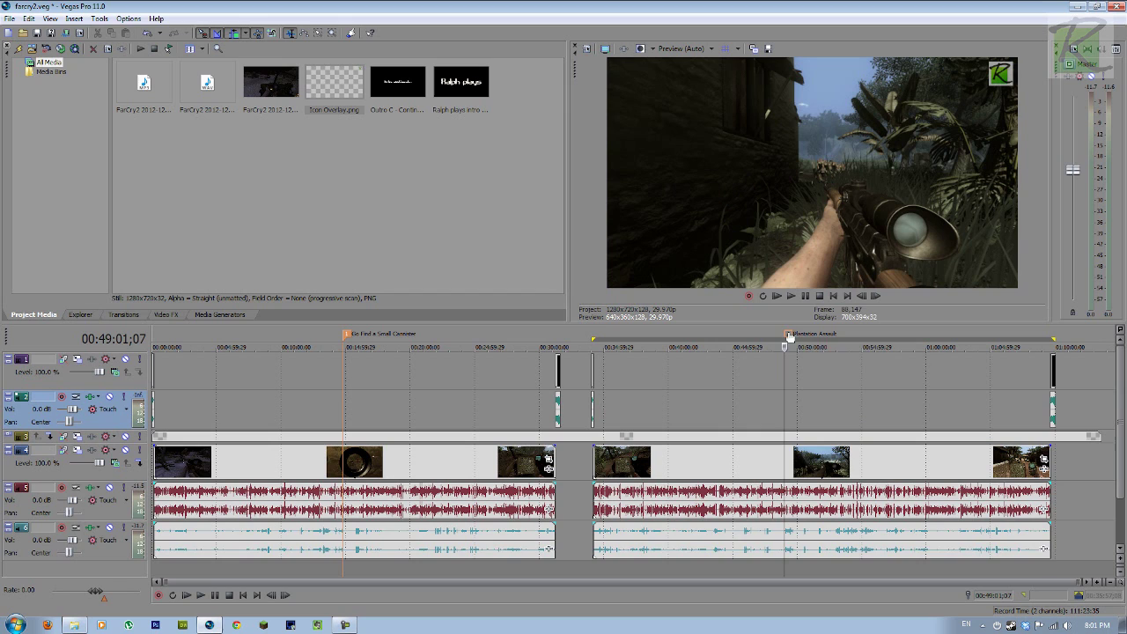
pyautogui.doubleClick(796, 335)
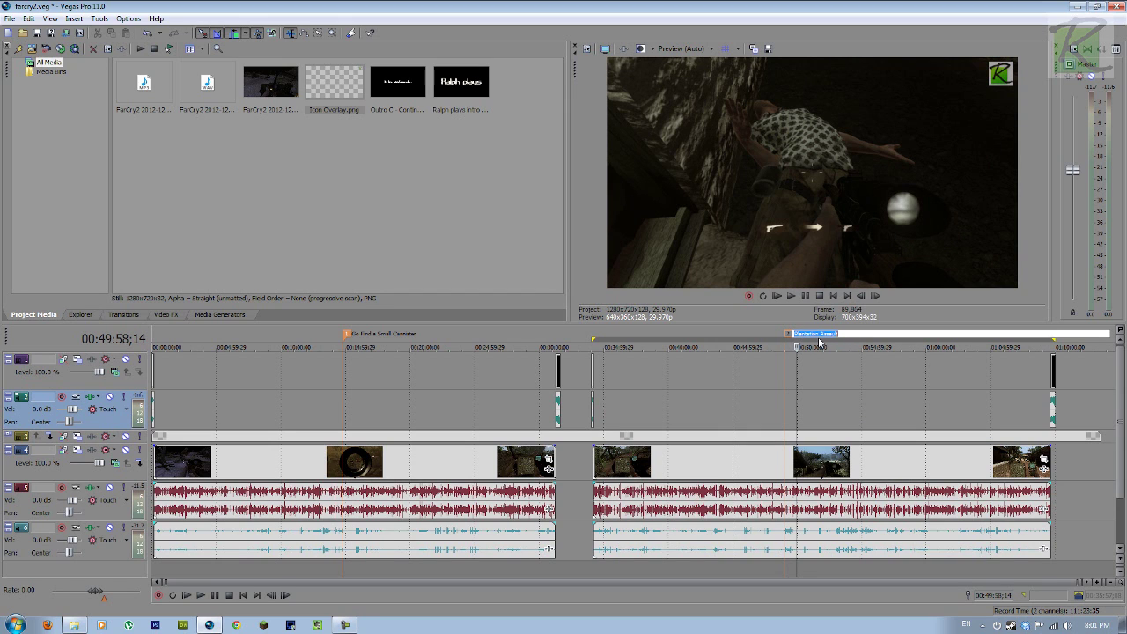
pyautogui.click(819, 338)
pyautogui.click(761, 388)
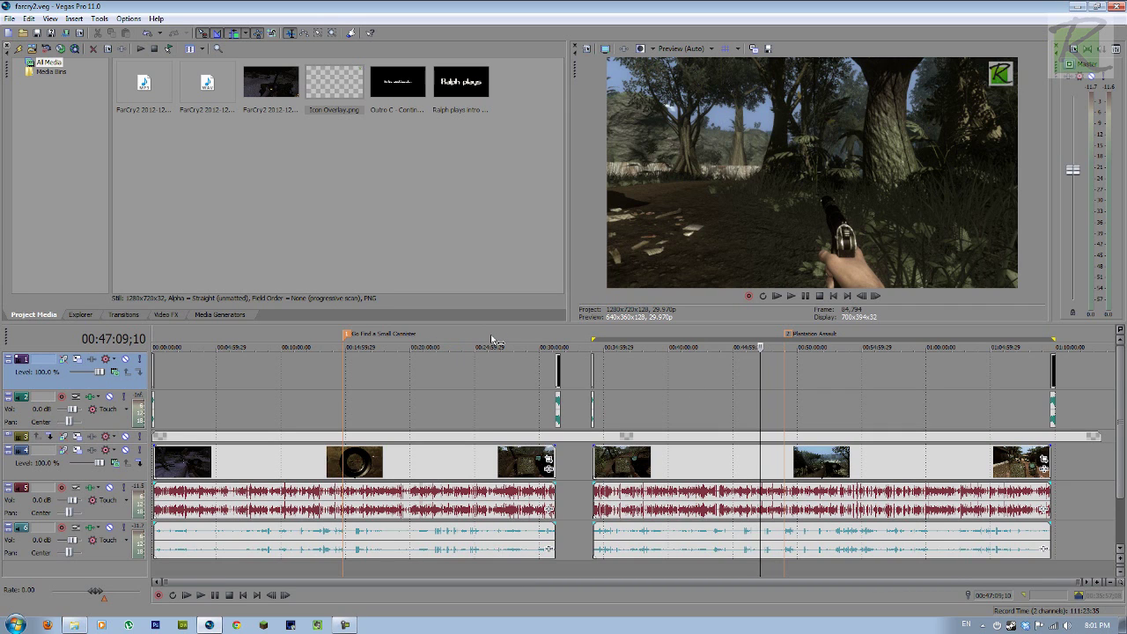
# Set the loop region from the project start to the first episode's outro end, then open Render As
pyautogui.moveTo(491, 339); pyautogui.dragTo(153, 339)
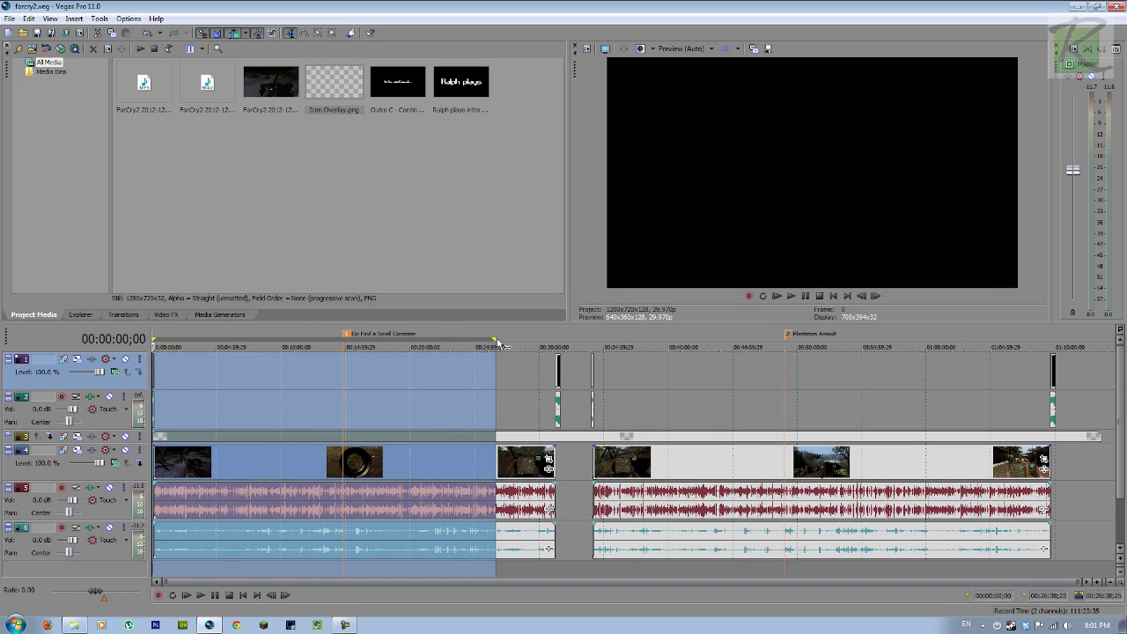
pyautogui.moveTo(497, 342); pyautogui.dragTo(559, 339)
pyautogui.scroll(8, 630, 397)
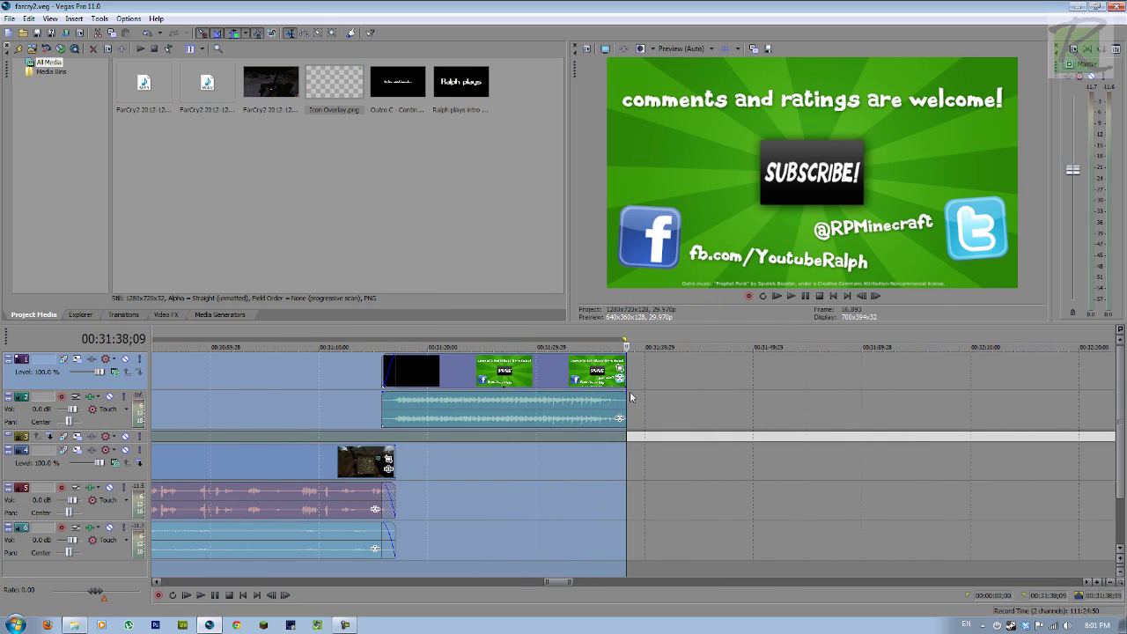
pyautogui.scroll(-8, 630, 397)
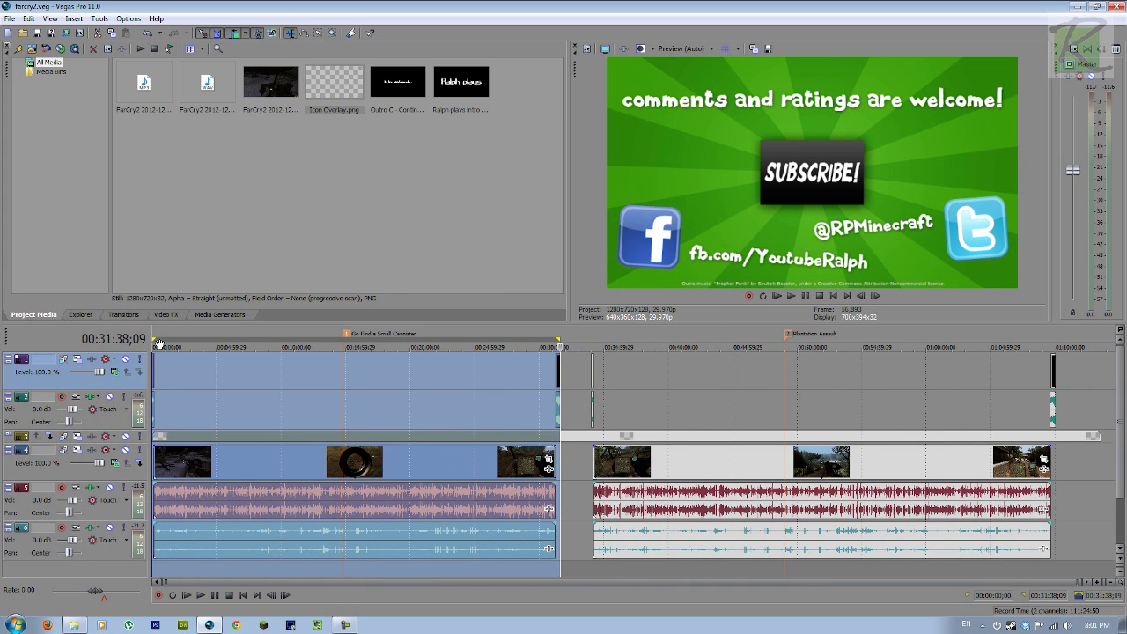
pyautogui.click(158, 344)
pyautogui.scroll(6, 176, 387)
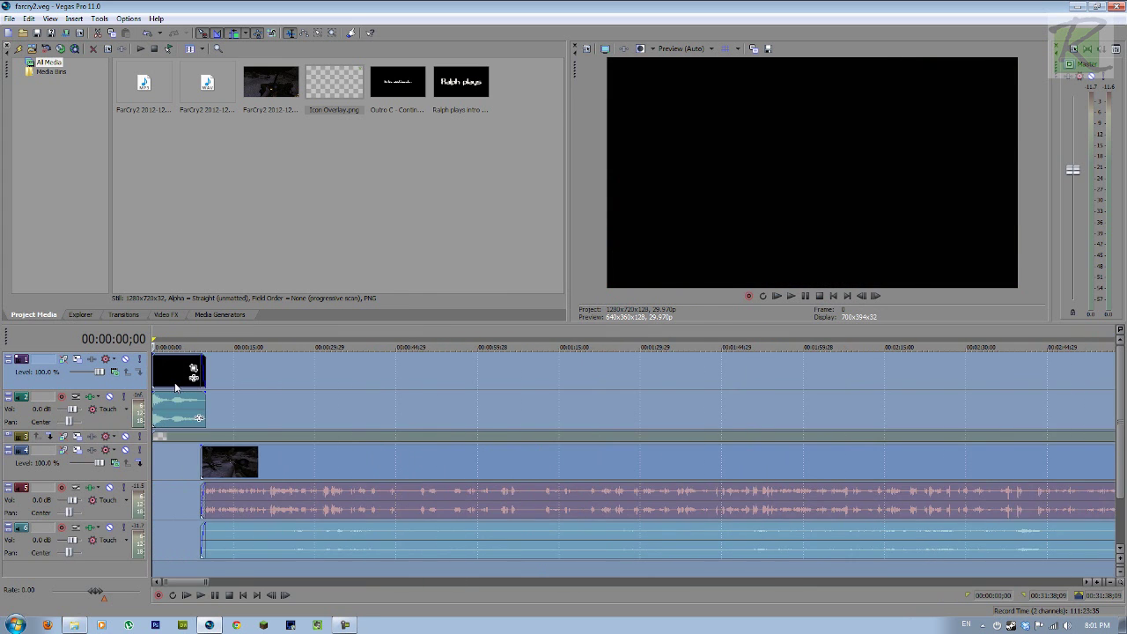
pyautogui.scroll(-6, 283, 403)
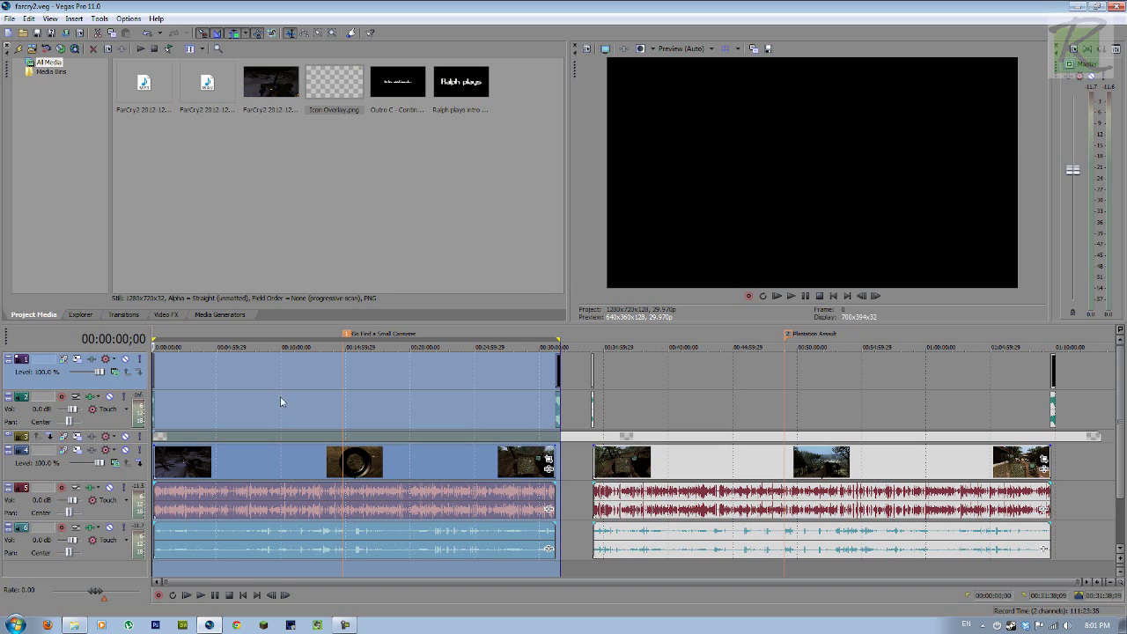
pyautogui.click(10, 18)
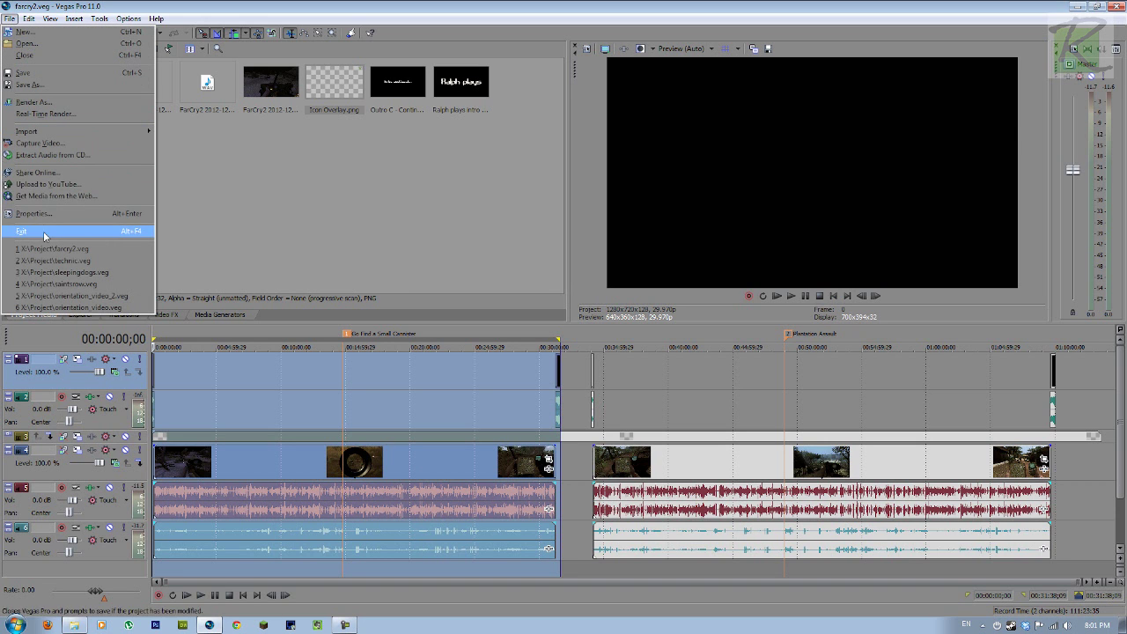
pyautogui.click(35, 102)
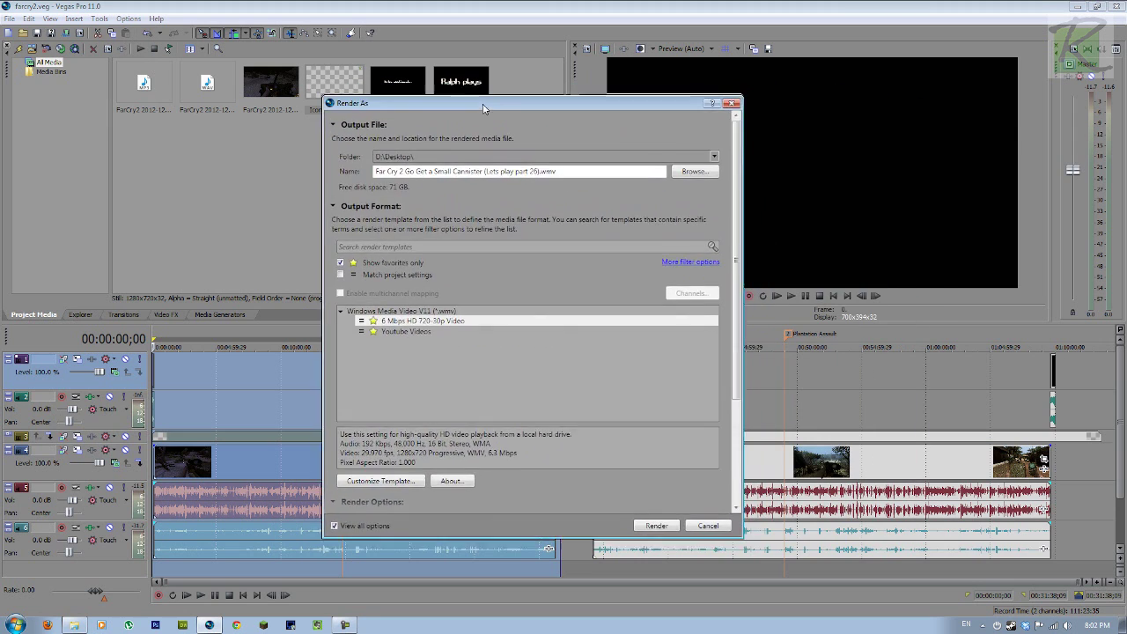
# Render the loop region only to the desktop as a 6 Mbps HD 720-30p WMV
pyautogui.moveTo(482, 107); pyautogui.dragTo(506, 124)
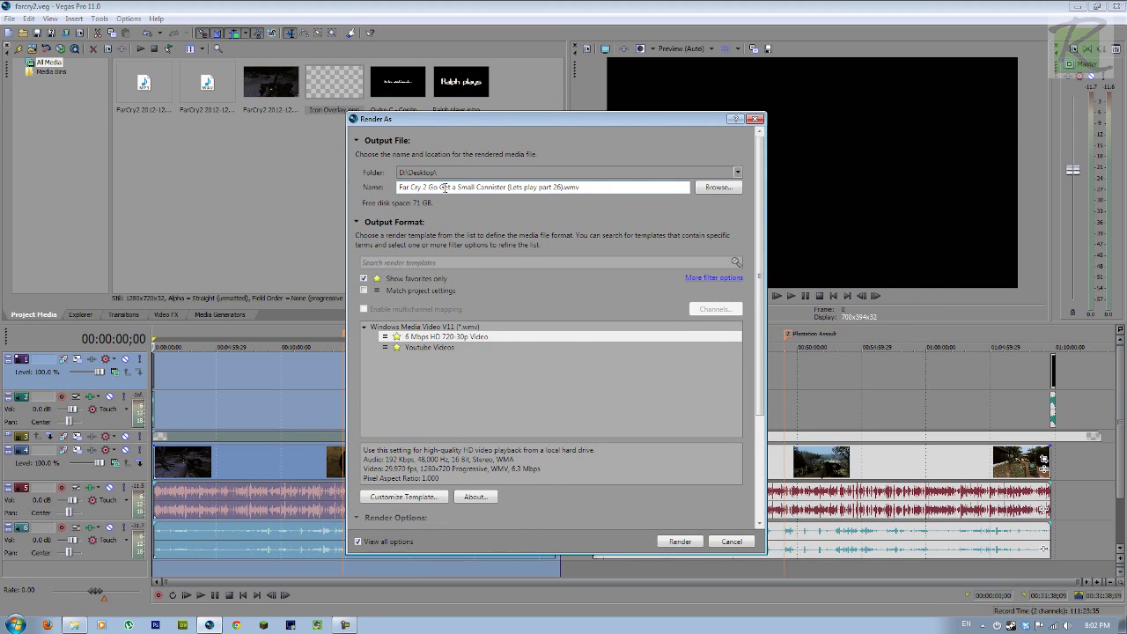
pyautogui.moveTo(500, 131); pyautogui.dragTo(555, 140)
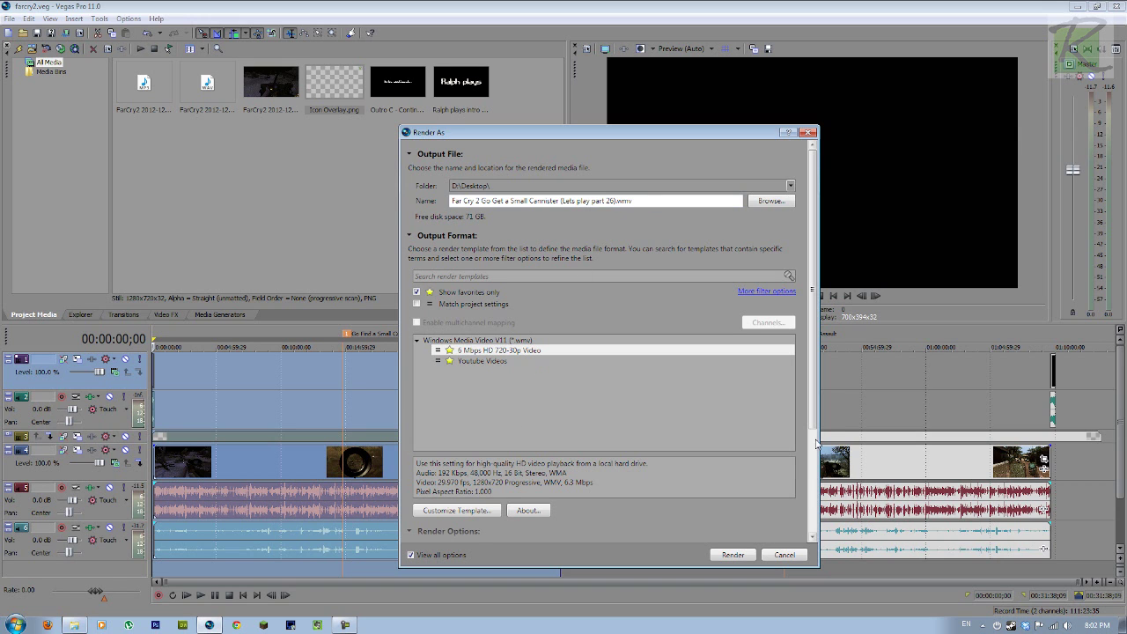
pyautogui.moveTo(815, 425); pyautogui.dragTo(813, 530)
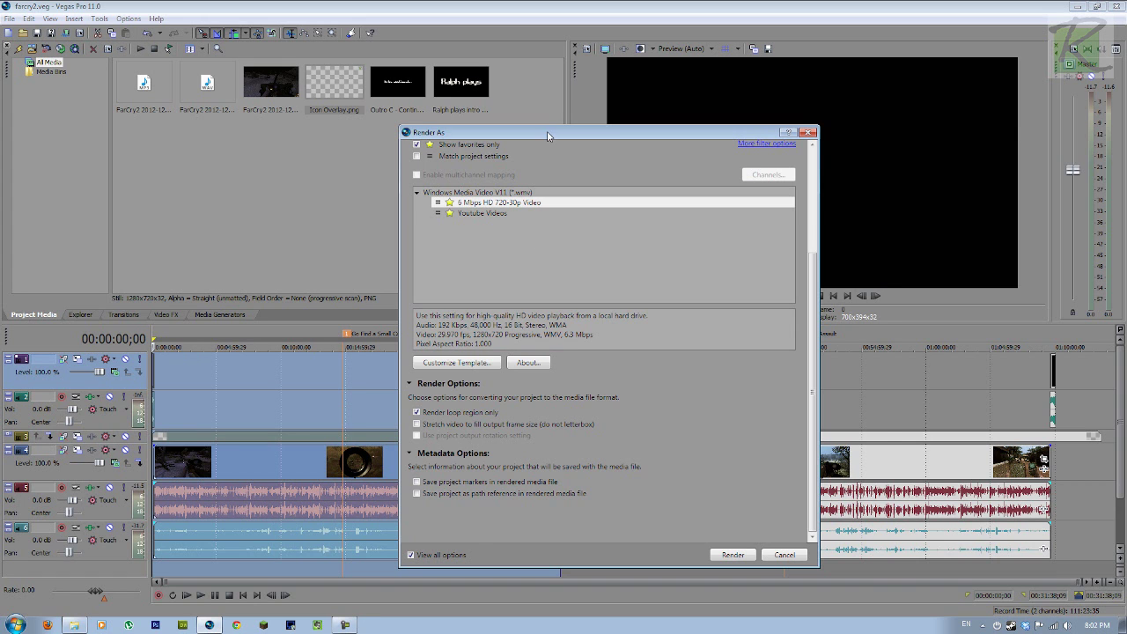
pyautogui.moveTo(547, 135); pyautogui.dragTo(632, 89)
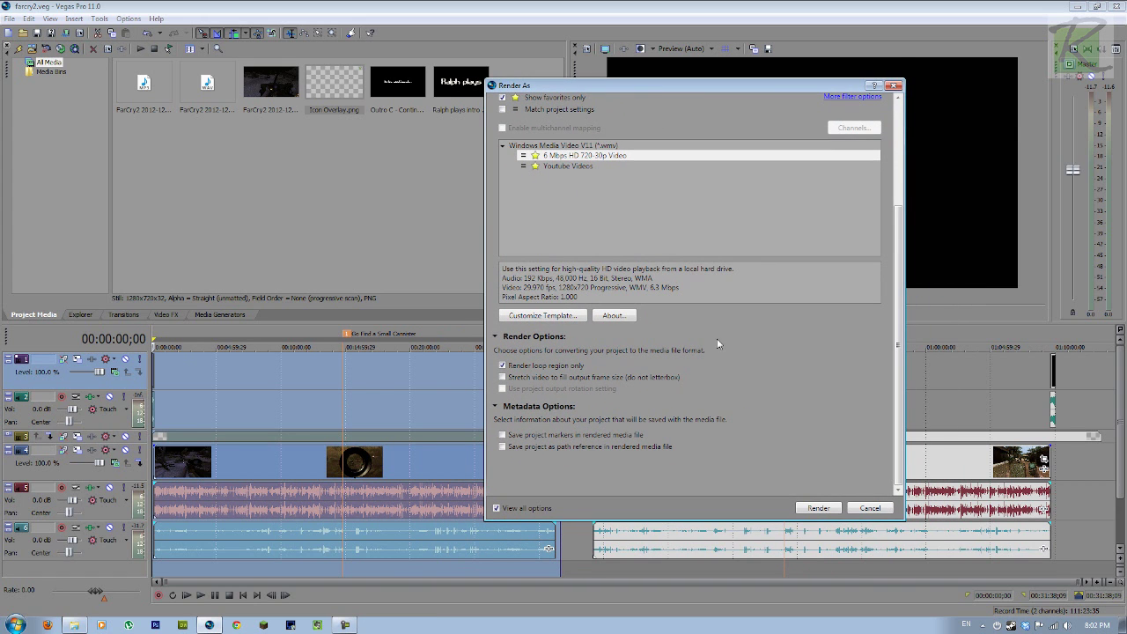
pyautogui.click(818, 509)
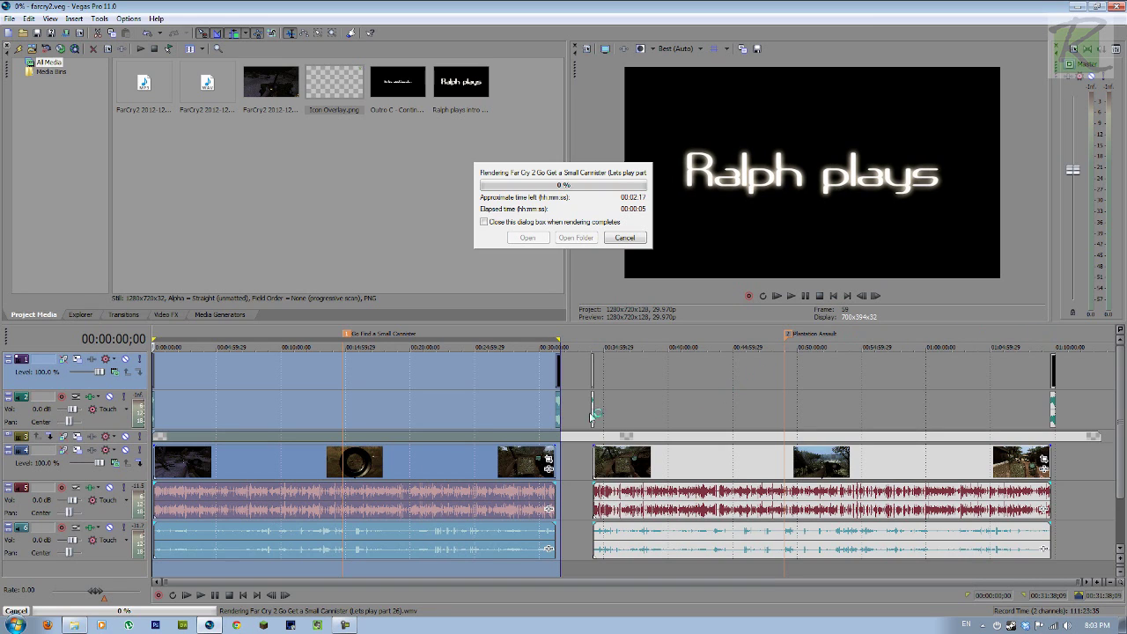
# Launch a second Vegas Pro 11.0 (64-bit) from the taskbar jump list
pyautogui.moveTo(212, 627)
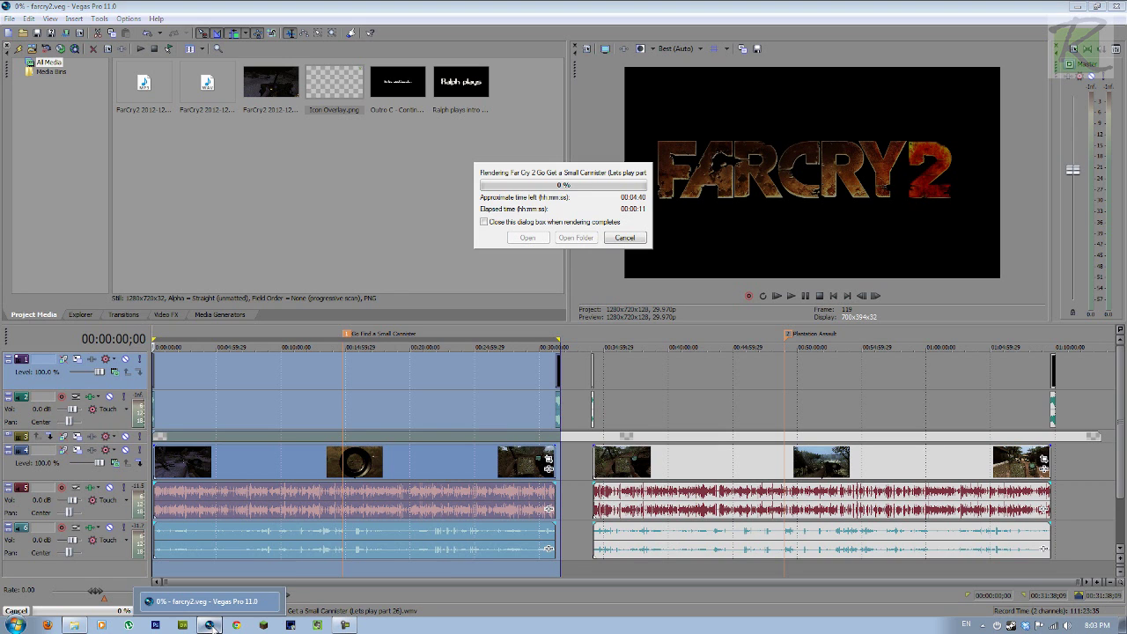
pyautogui.rightClick(211, 627)
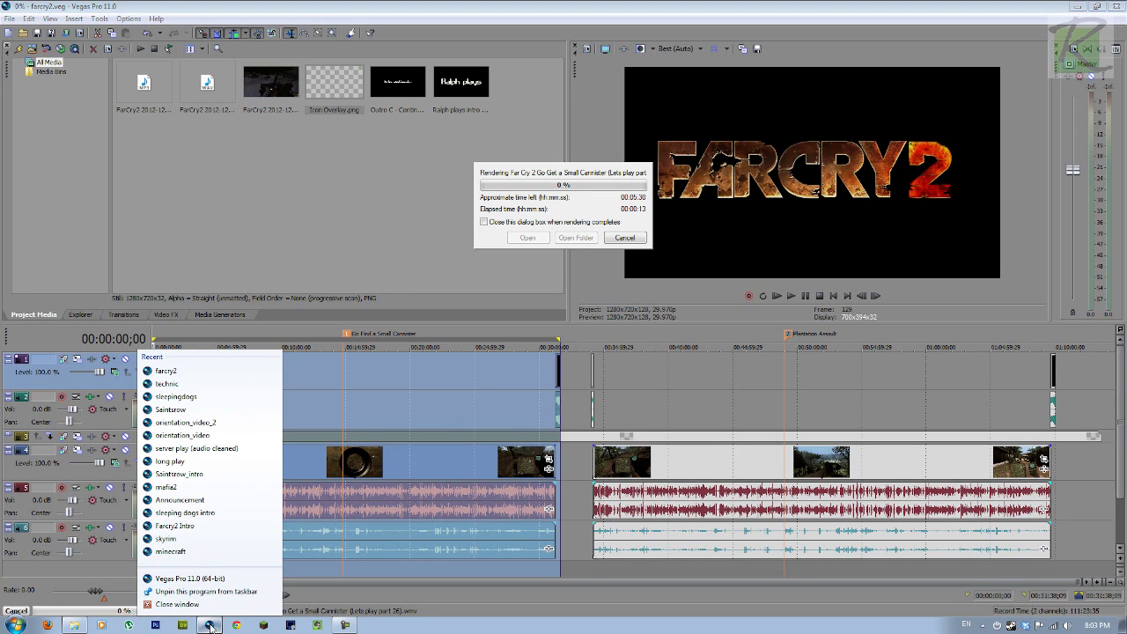
pyautogui.click(212, 626)
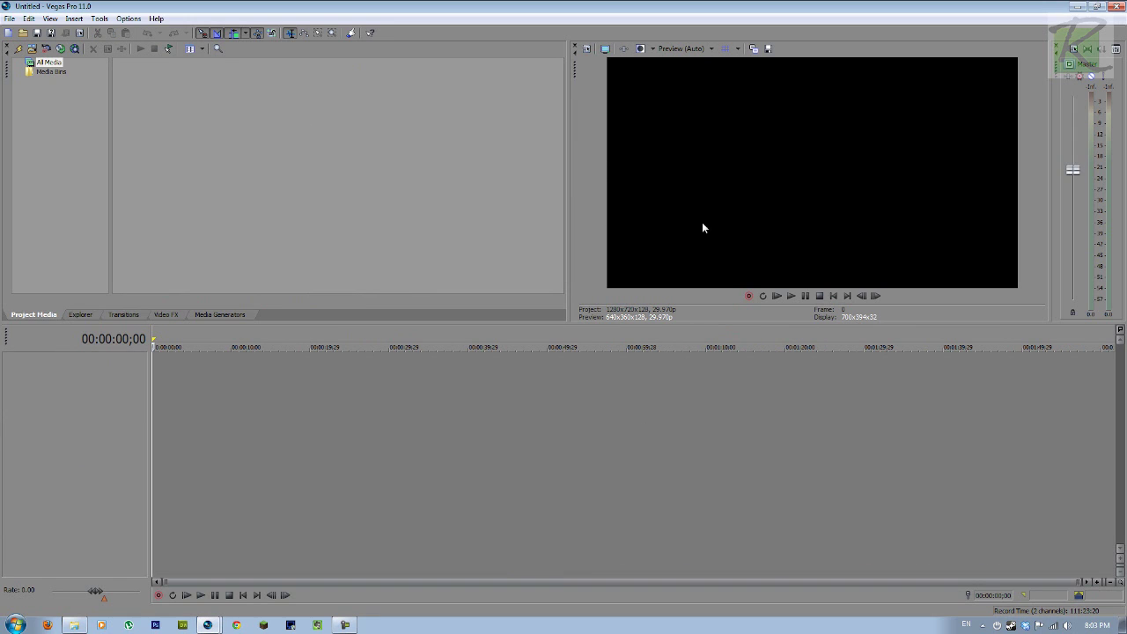
# Open farcry2.veg from the recent files in the second Vegas window
pyautogui.moveTo(208, 624)
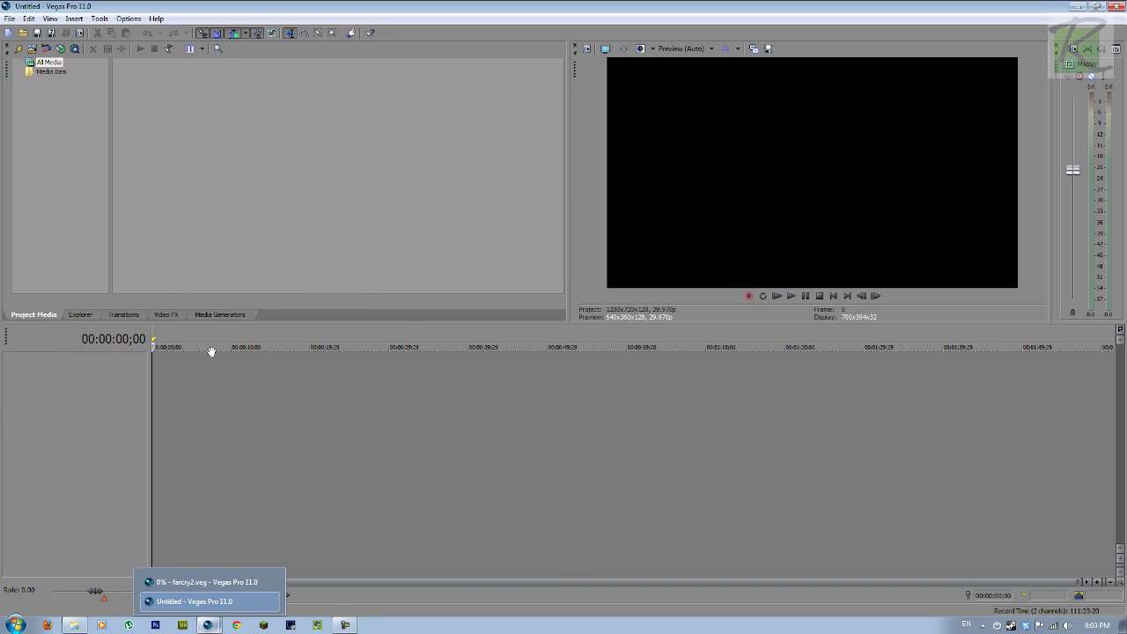
pyautogui.click(10, 19)
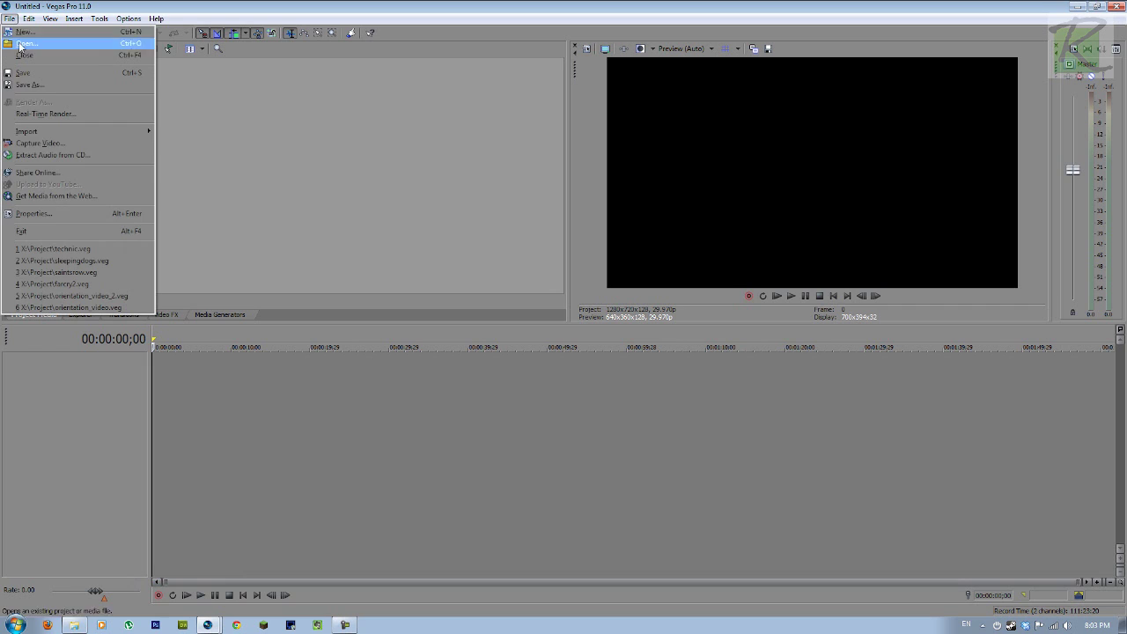
pyautogui.click(76, 282)
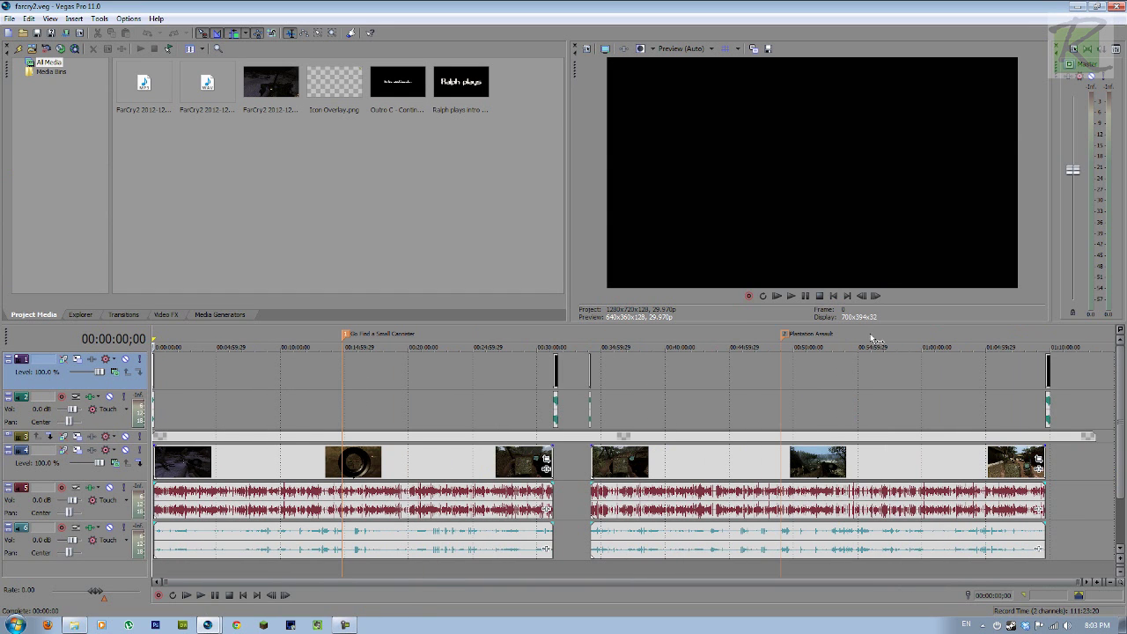
# Mark the loop region from 00:34:03 through the second episode's outro at the project end
pyautogui.moveTo(874, 338); pyautogui.dragTo(594, 338)
pyautogui.scroll(8, 593, 338)
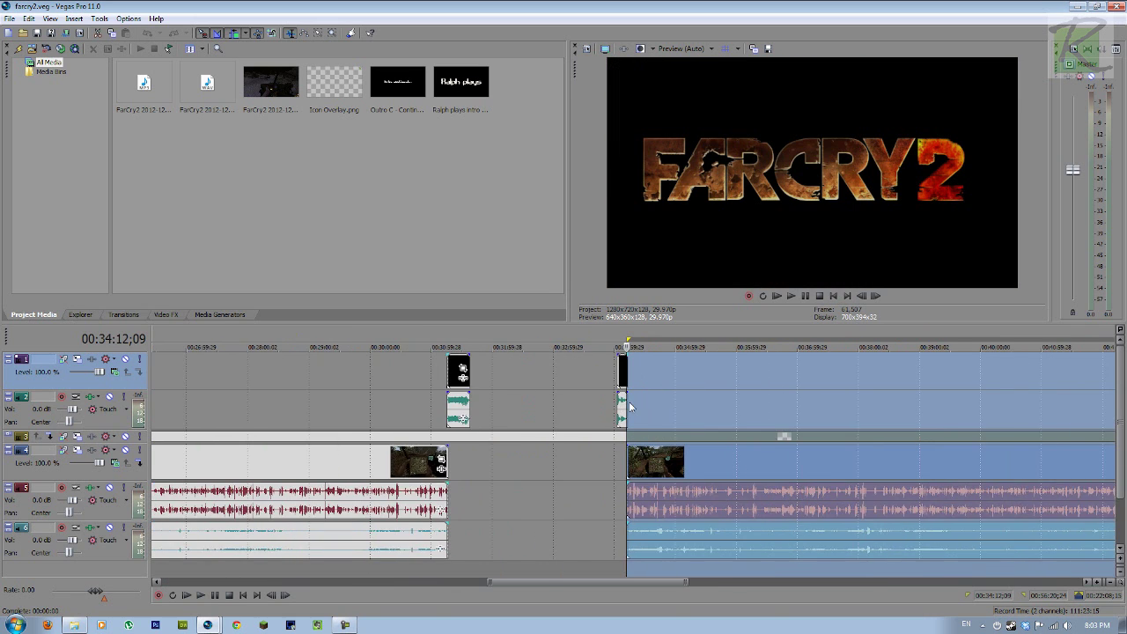
pyautogui.click(606, 339)
pyautogui.scroll(-8, 681, 386)
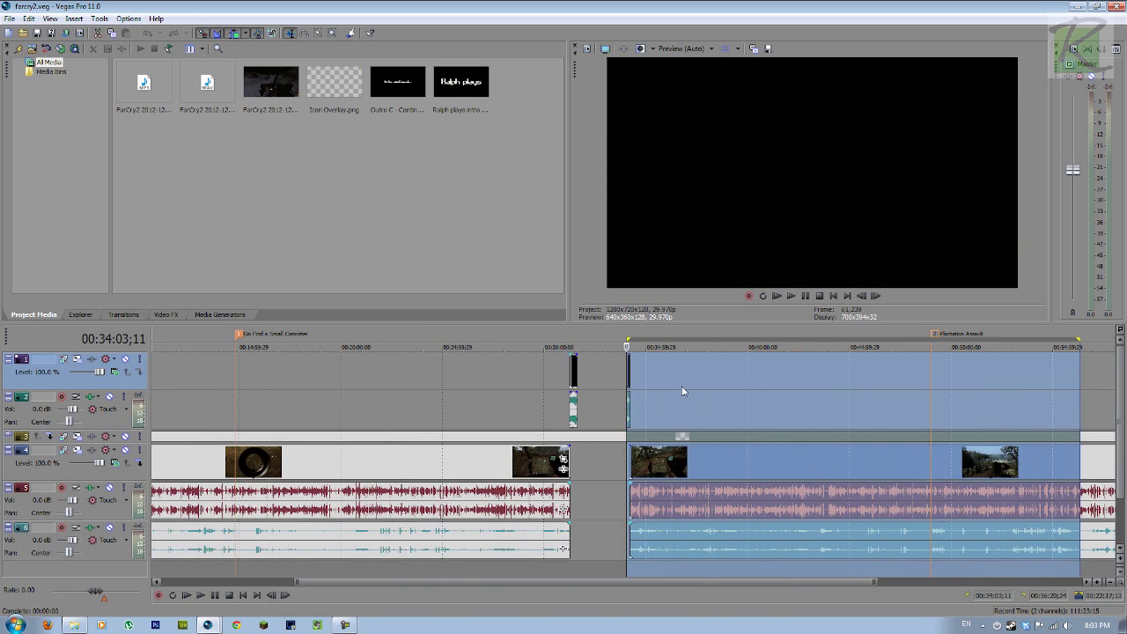
pyautogui.moveTo(874, 339); pyautogui.dragTo(1048, 339)
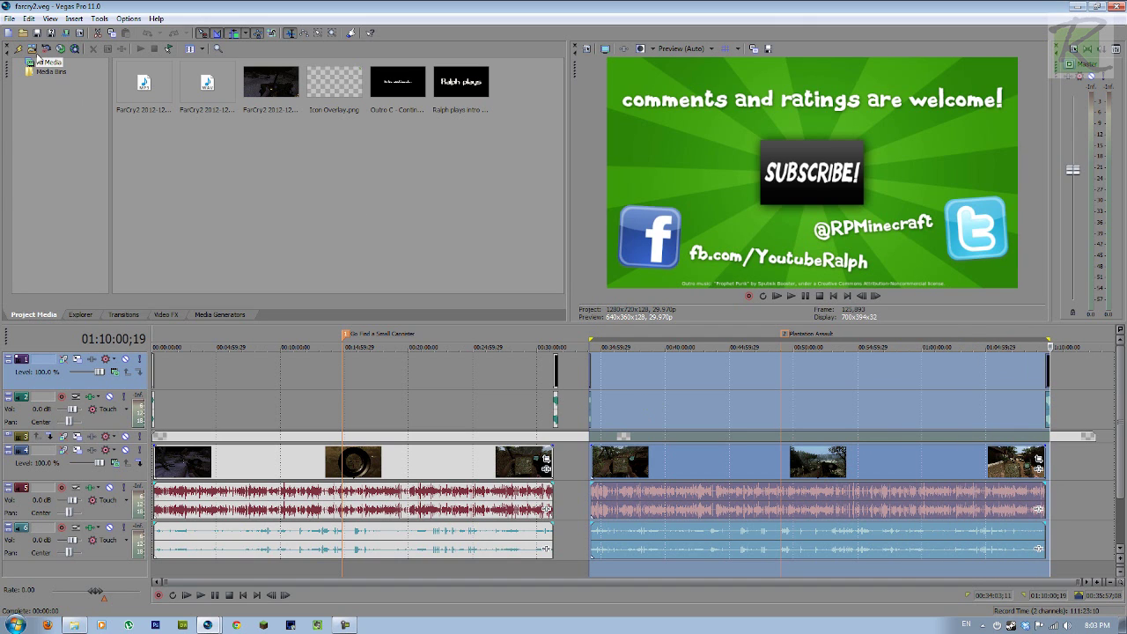
# Open File > Render As for the second episode, output farcry2.wmv on the desktop
pyautogui.click(10, 19)
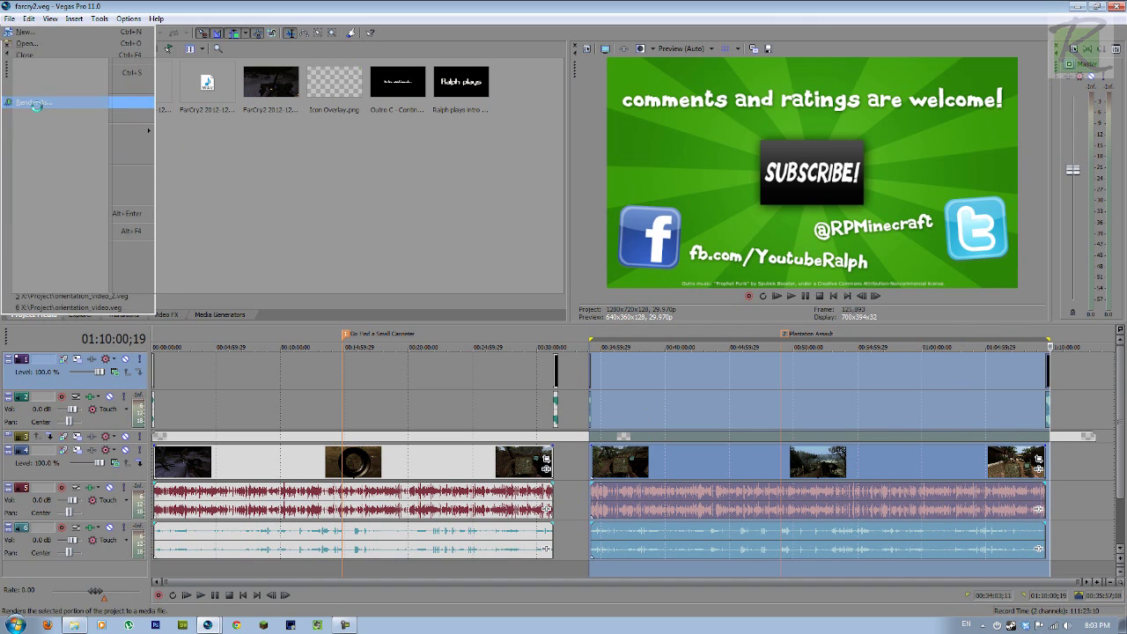
pyautogui.click(35, 103)
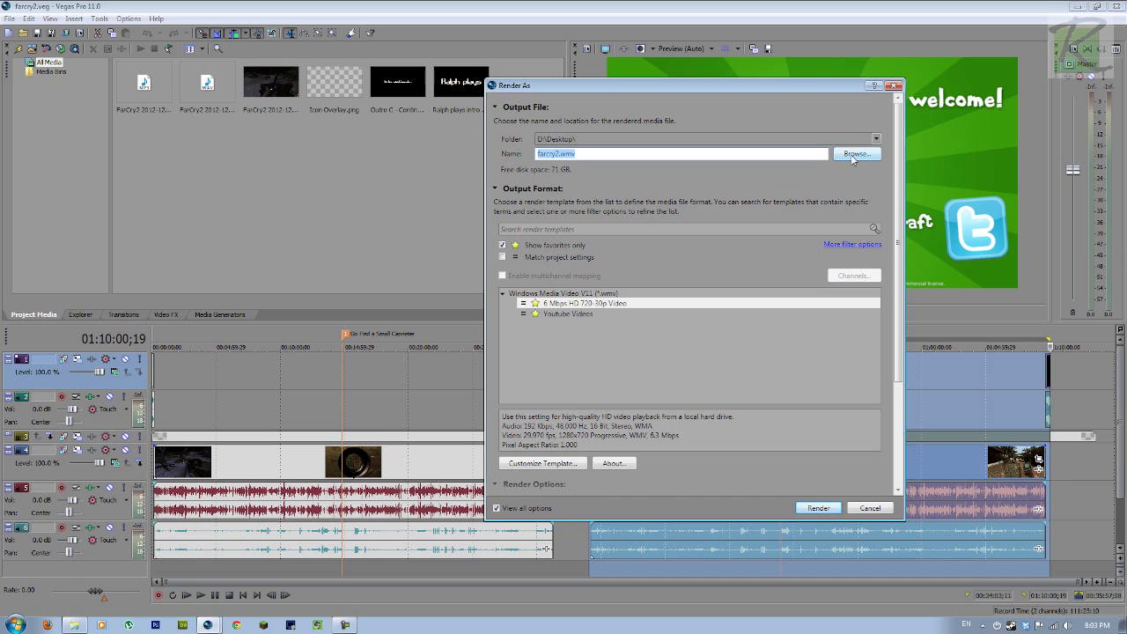